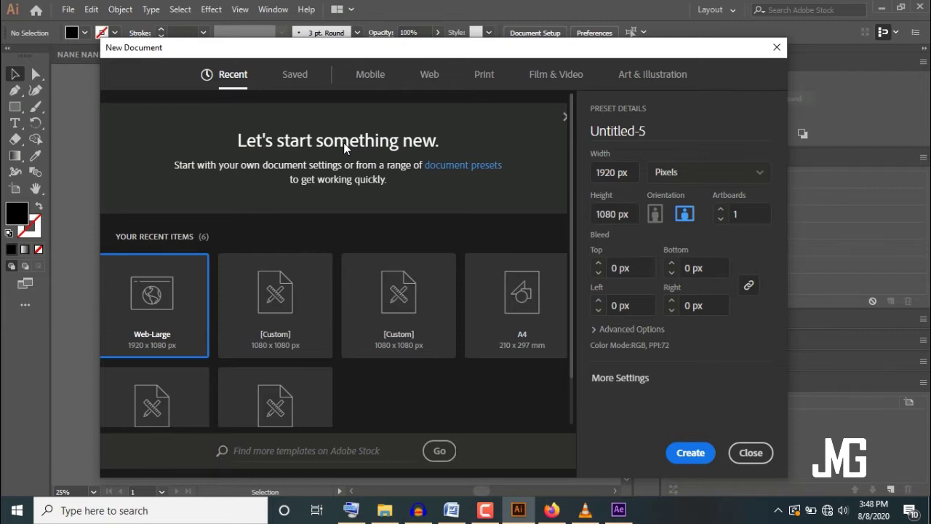
# Name the new 1920 × 1080 px document LOWERTHIRD and create it
pyautogui.click(654, 133)
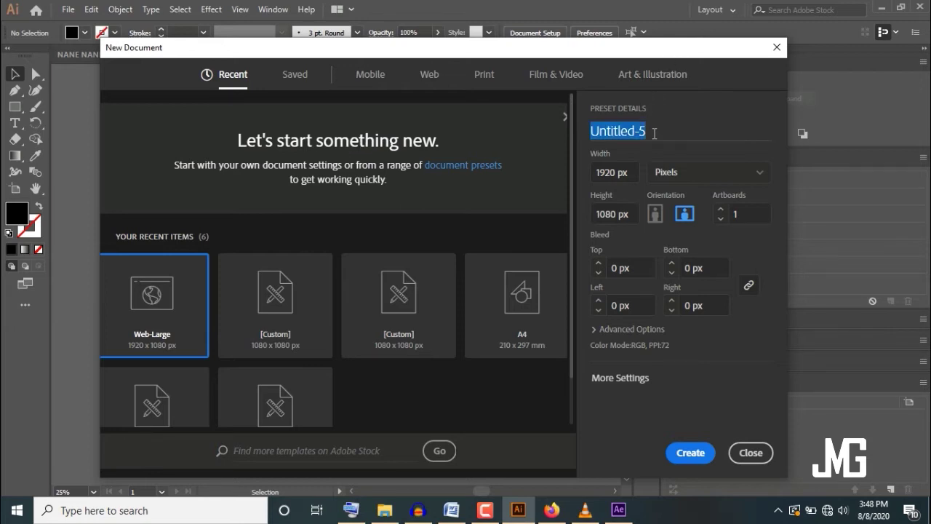
pyautogui.write('LO')
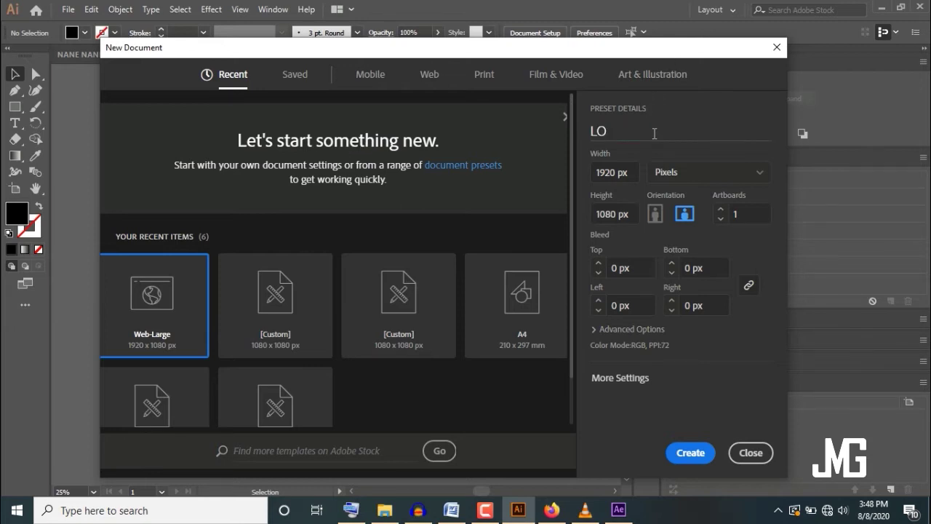
pyautogui.write('WE')
pyautogui.write('RTHIR')
pyautogui.write('D')
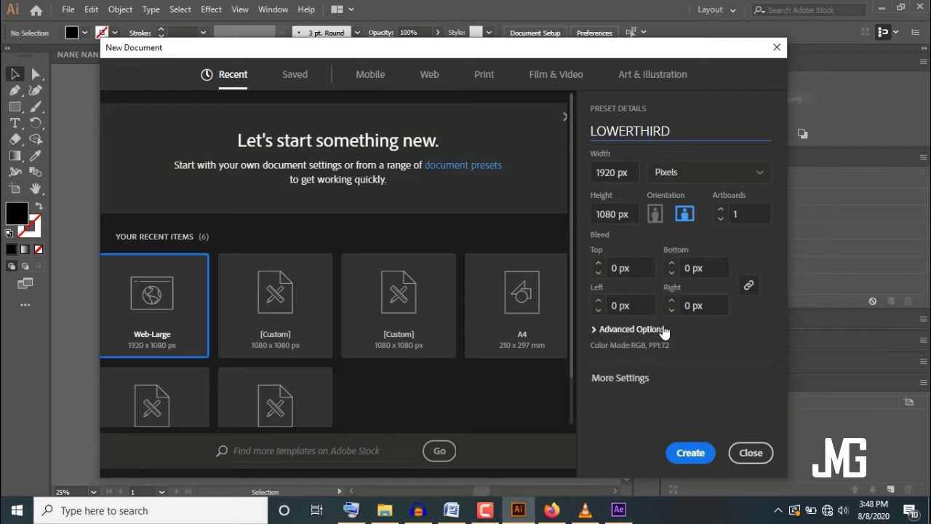
pyautogui.click(689, 455)
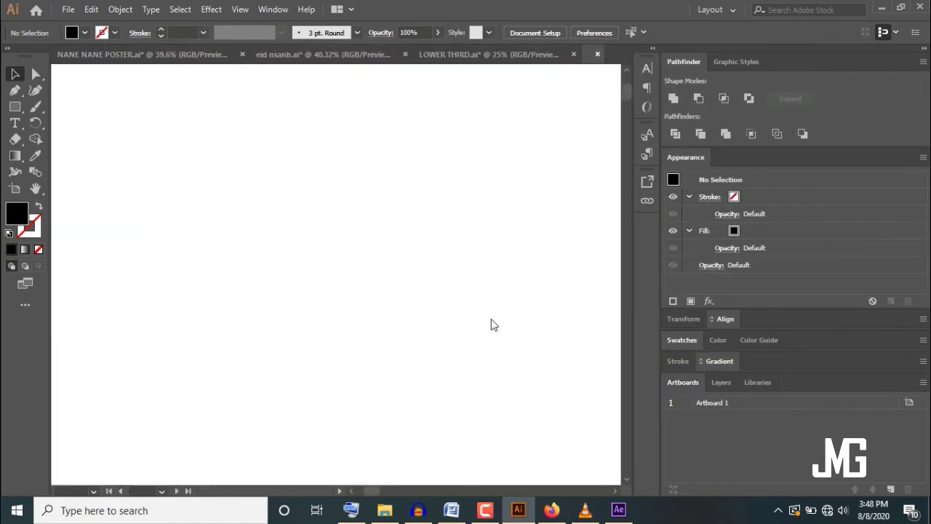
# Draw a wide bar near the artboard bottom with no stroke and a dark green fill
pyautogui.click(14, 106)
pyautogui.moveTo(131, 355)
pyautogui.mouseDown()
pyautogui.moveTo(350, 392)
pyautogui.moveTo(578, 384)
pyautogui.mouseUp()
pyautogui.press('v')
pyautogui.moveTo(391, 373); pyautogui.dragTo(373, 391)
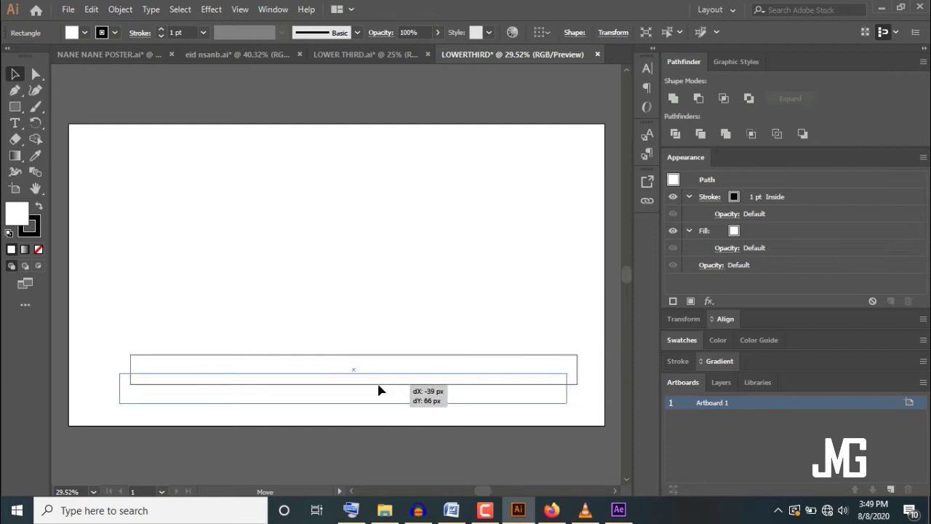
pyautogui.click(104, 33)
pyautogui.click(12, 57)
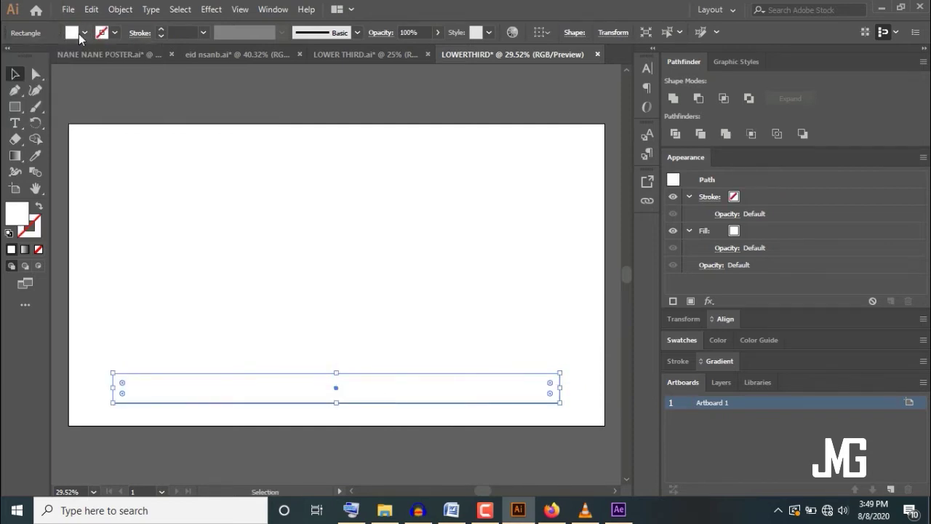
pyautogui.click(76, 31)
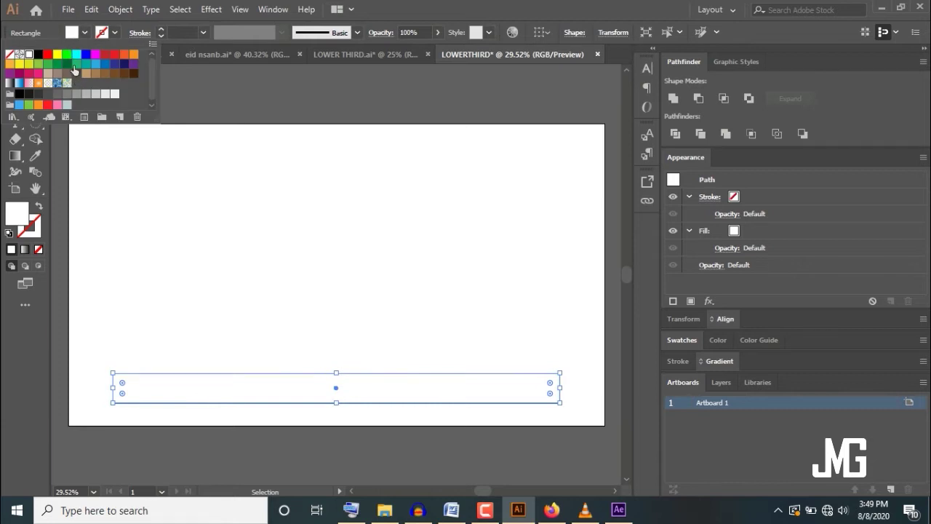
pyautogui.click(64, 64)
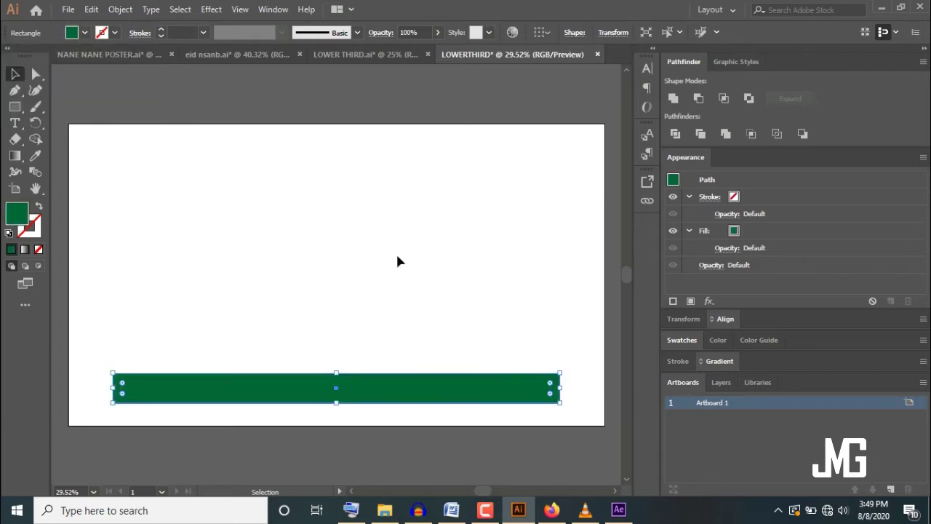
# Alt-drag a copy of the bar directly below and fill it light green
pyautogui.click(390, 405)
pyautogui.click(361, 393)
pyautogui.moveTo(361, 389)
pyautogui.mouseDown()
pyautogui.moveTo(362, 405)
pyautogui.moveTo(340, 409)
pyautogui.mouseUp()
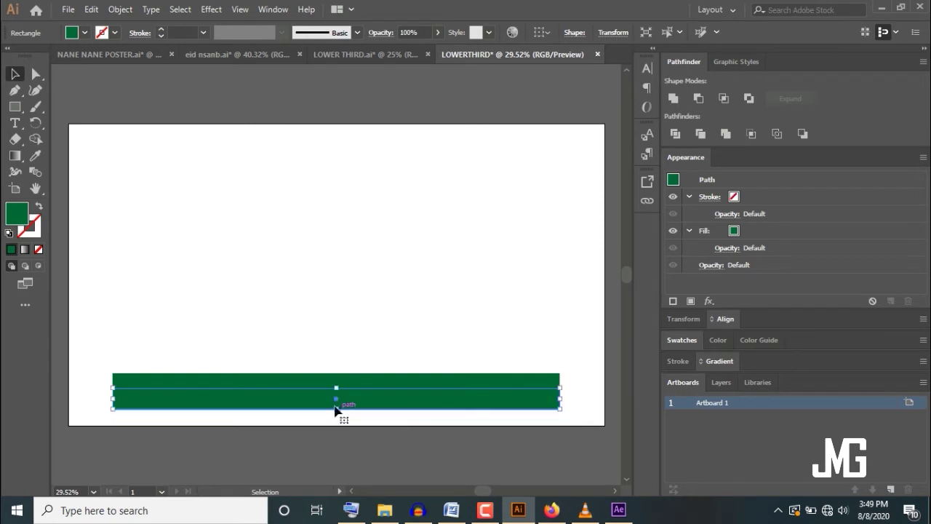
pyautogui.click(86, 33)
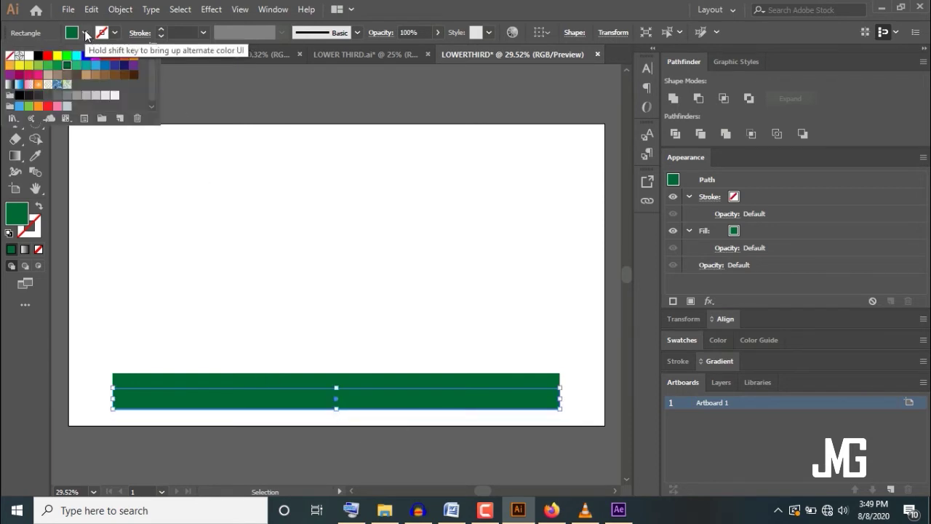
pyautogui.click(48, 65)
pyautogui.click(377, 382)
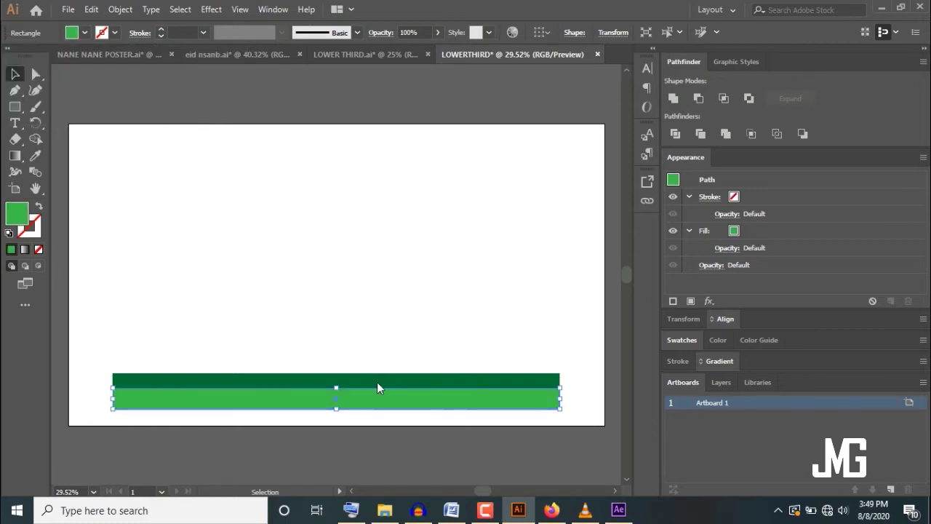
# Recolour the bars so the upper one is brighter green and the lower one dark green
pyautogui.click(377, 380)
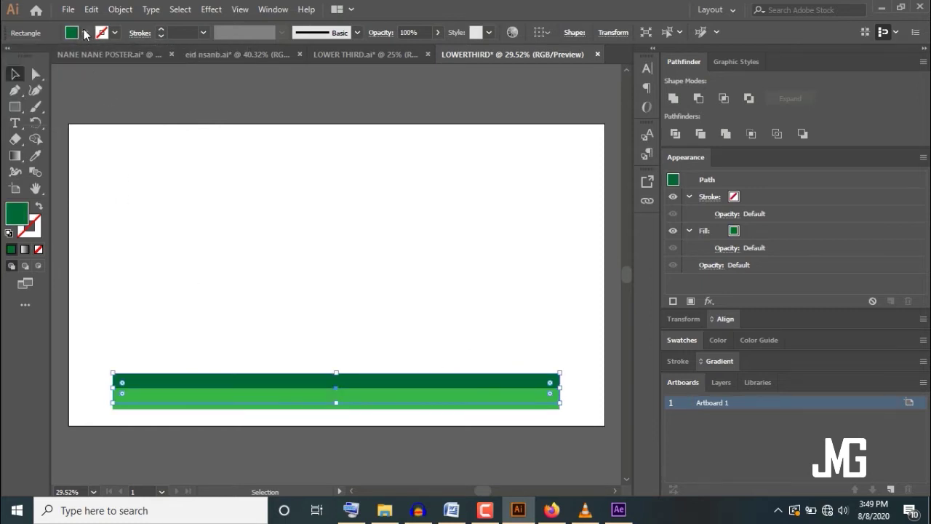
pyautogui.click(85, 33)
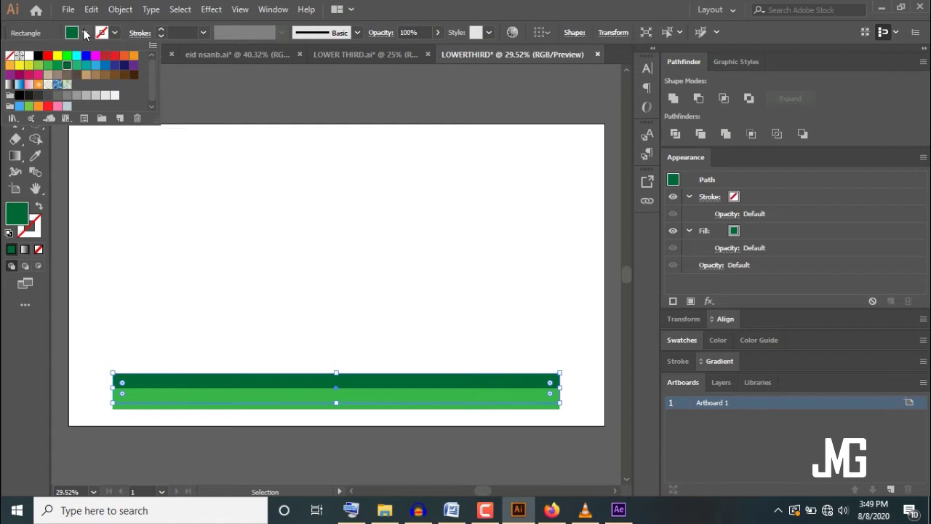
pyautogui.click(39, 66)
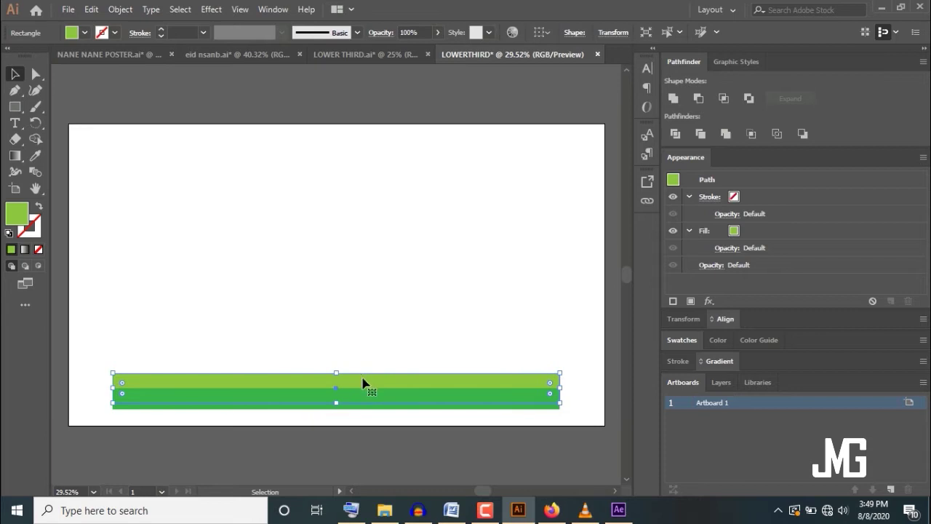
pyautogui.click(84, 33)
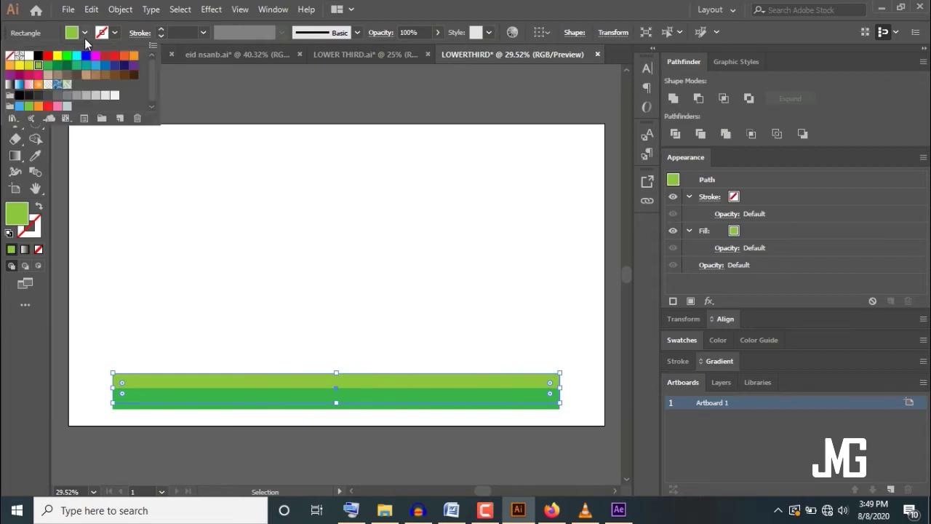
pyautogui.click(57, 65)
pyautogui.click(382, 473)
pyautogui.click(374, 409)
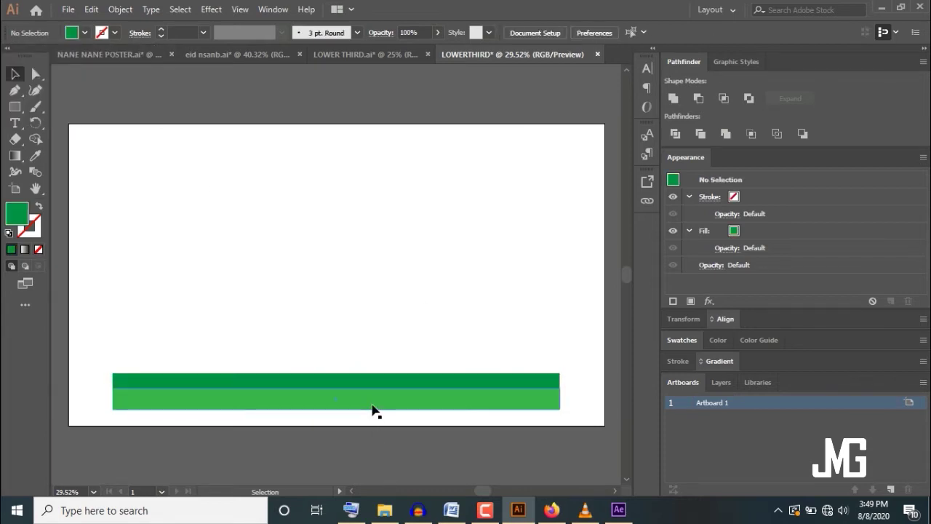
pyautogui.click(85, 33)
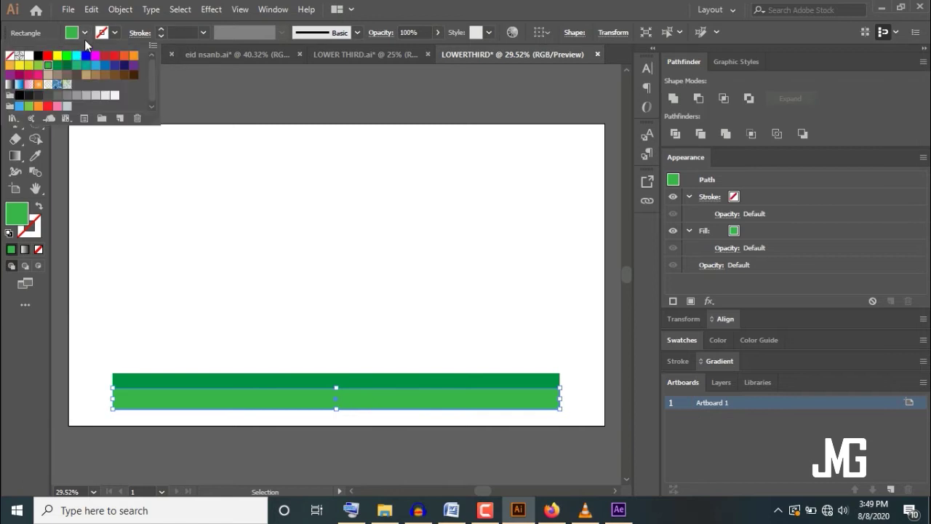
pyautogui.click(72, 66)
pyautogui.click(296, 179)
pyautogui.click(539, 317)
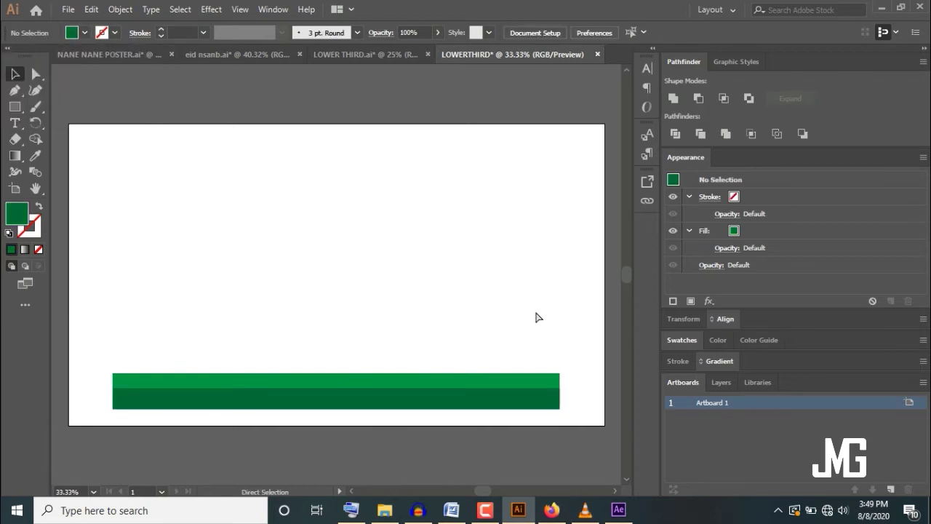
# Draw a white-filled box over the left part of the upper green bar
pyautogui.hotkey('ctrl', '=')
pyautogui.hotkey('ctrl', '=')
pyautogui.scroll(-3, 296, 254)
pyautogui.scroll(-3, 296, 255)
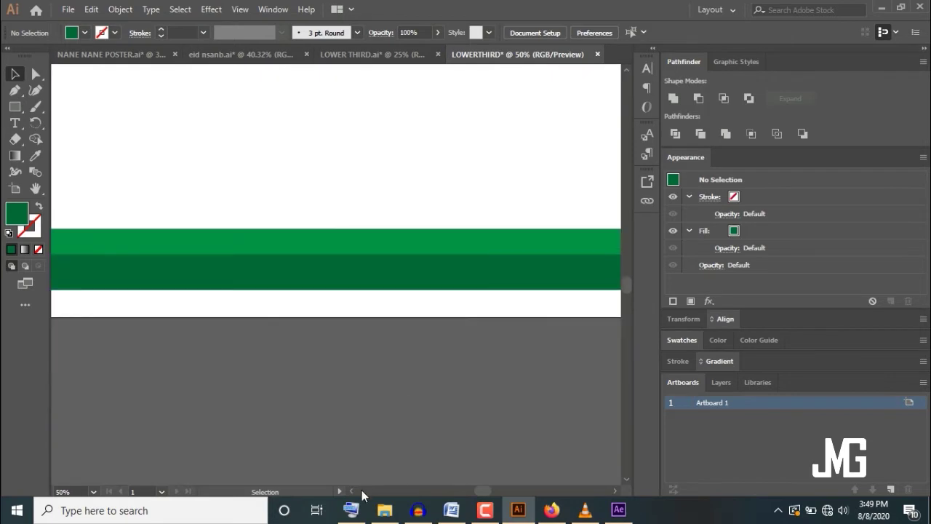
pyautogui.click(352, 492)
pyautogui.click(351, 491)
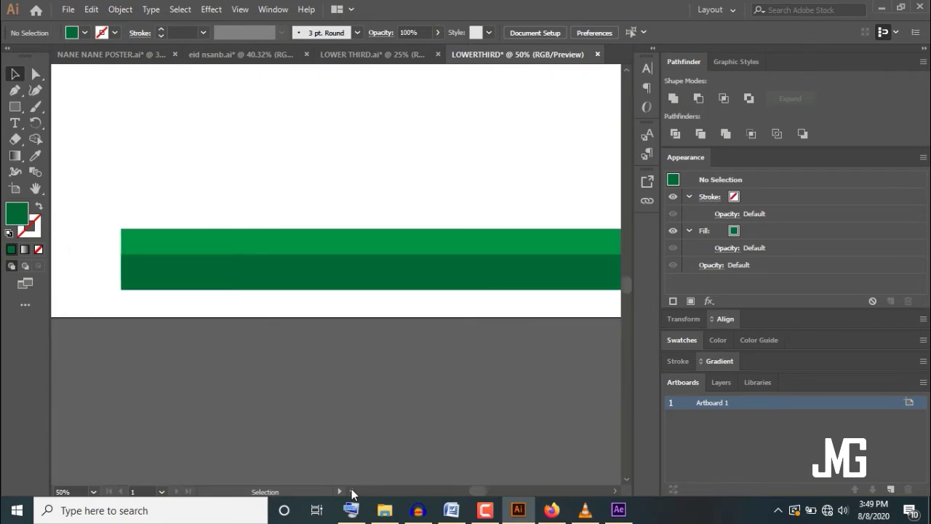
pyautogui.click(351, 491)
pyautogui.click(14, 107)
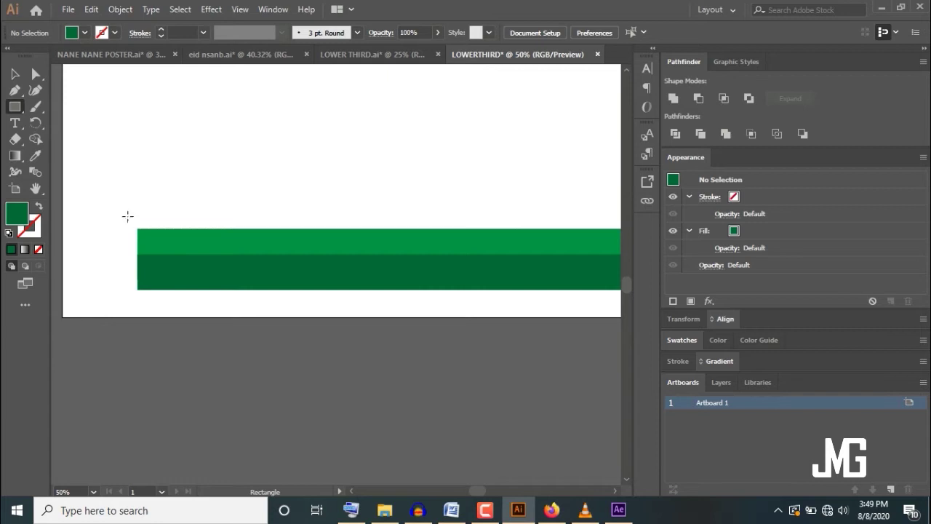
pyautogui.moveTo(138, 231); pyautogui.dragTo(333, 254)
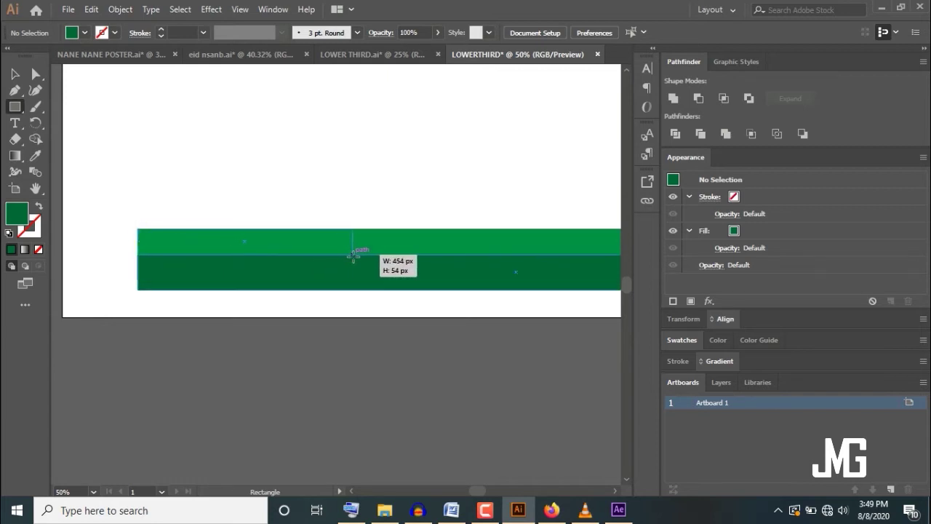
pyautogui.moveTo(334, 254); pyautogui.dragTo(353, 254)
pyautogui.click(85, 32)
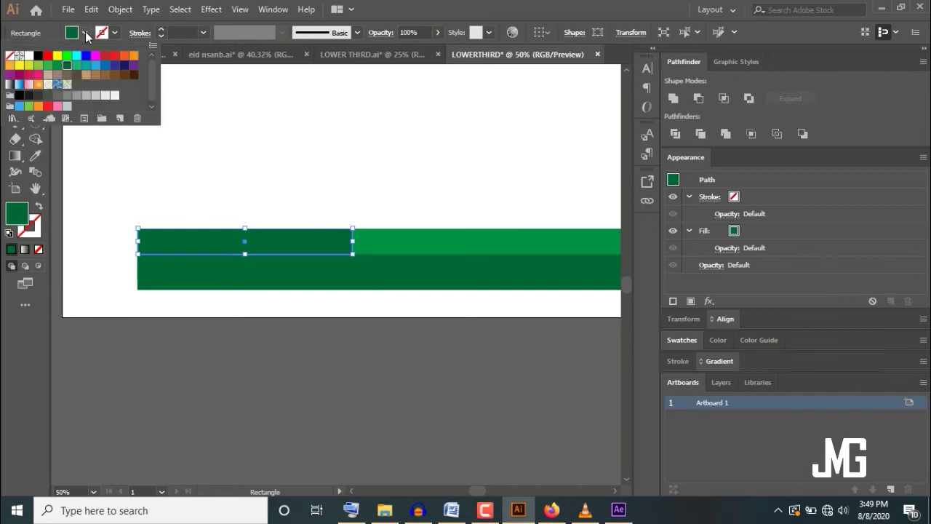
pyautogui.click(24, 52)
pyautogui.press('v')
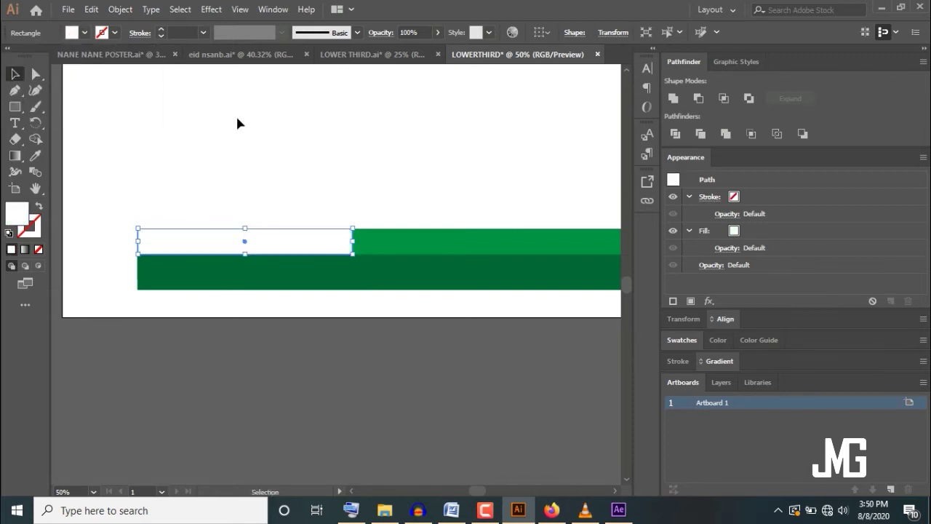
pyautogui.click(238, 117)
# Type the phone number as 29 pt text and move it onto the white box
pyautogui.click(14, 123)
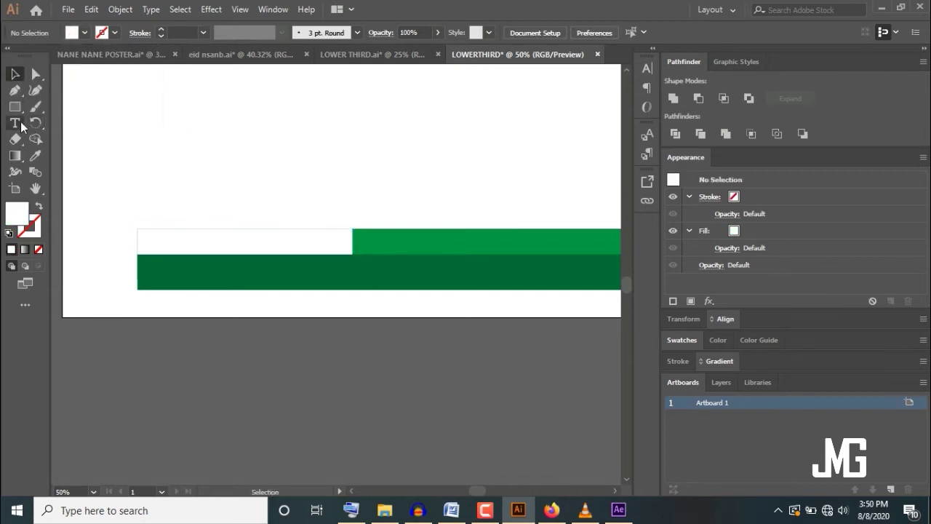
pyautogui.click(224, 128)
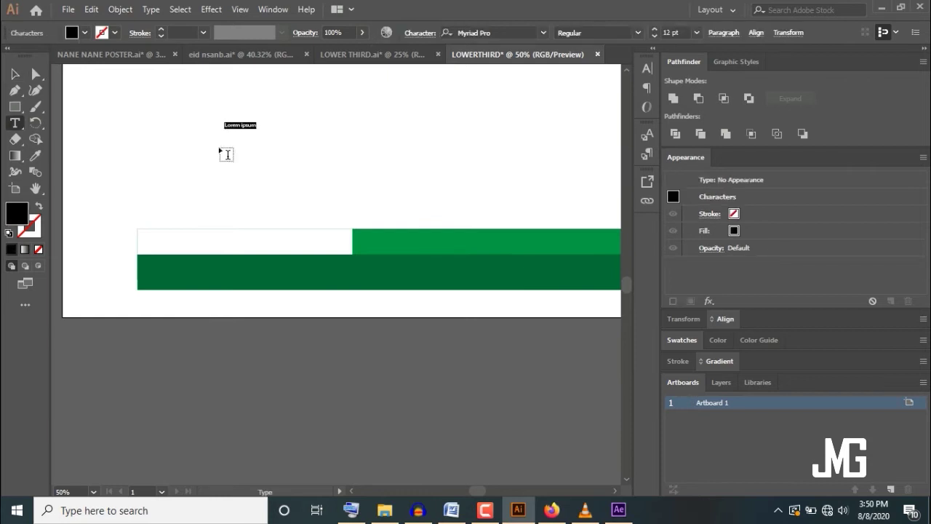
pyautogui.click(654, 32)
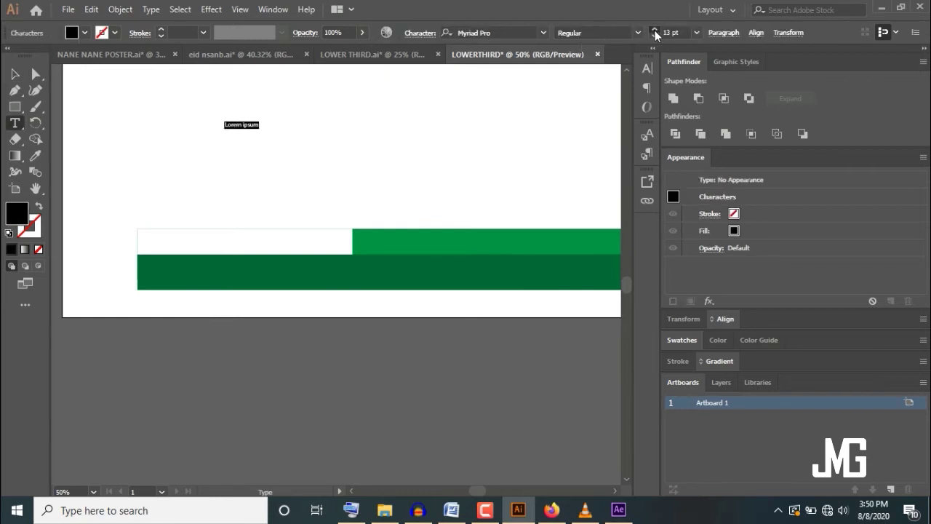
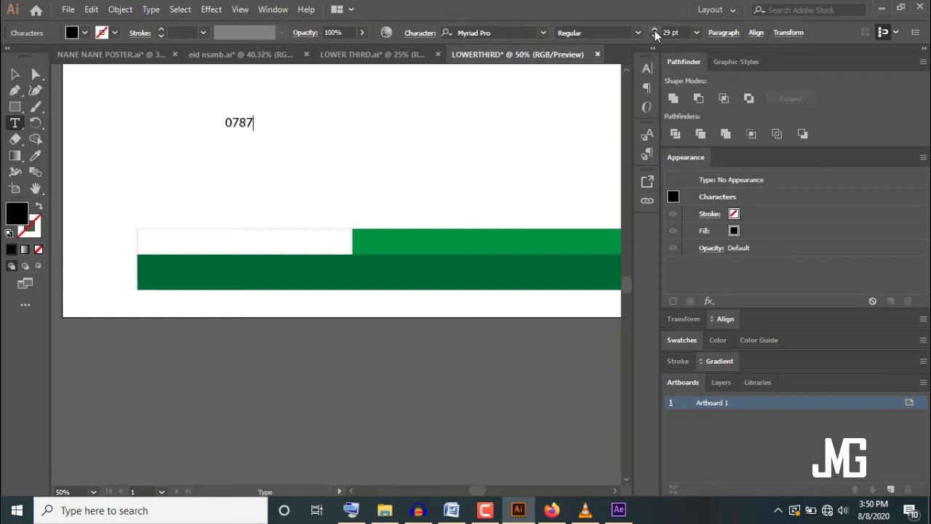
pyautogui.click(15, 73)
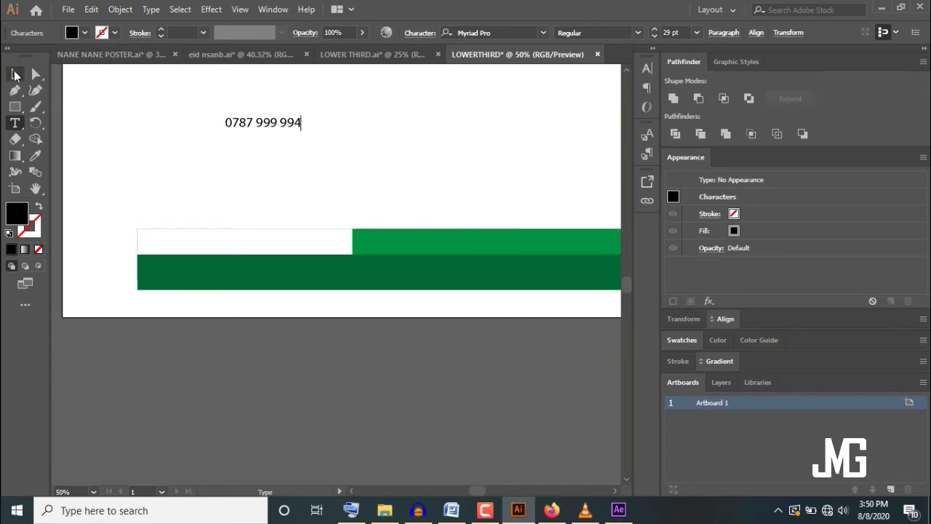
pyautogui.moveTo(277, 124); pyautogui.dragTo(252, 244)
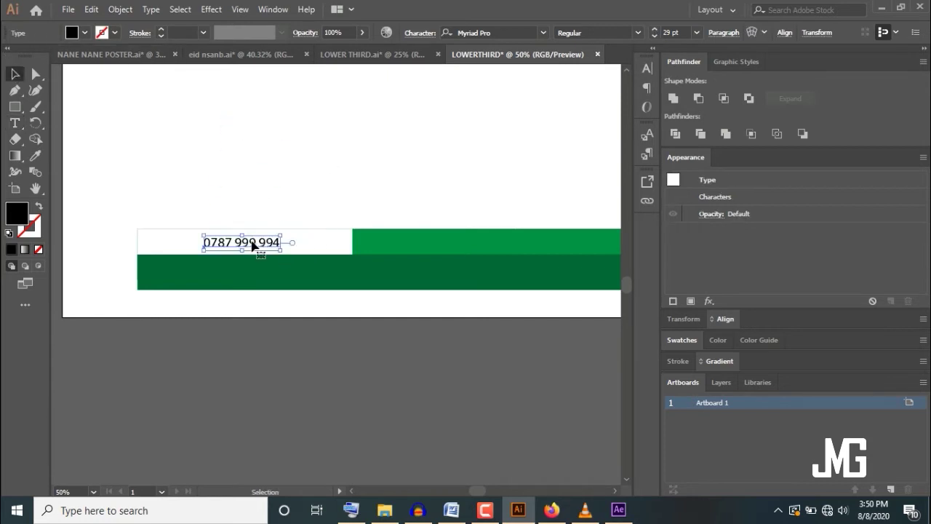
# Set the whole phone number to Bahnschrift Bold at 46 pt
pyautogui.press('t')
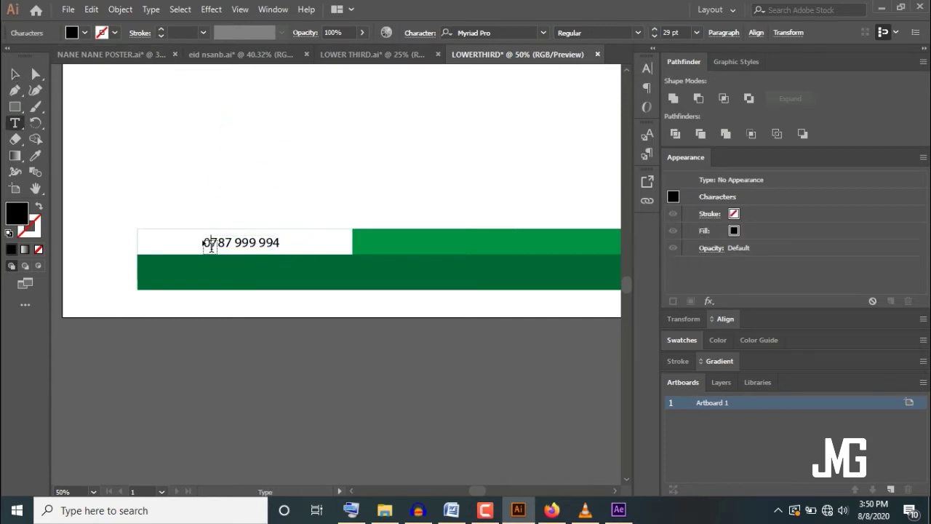
pyautogui.moveTo(205, 242); pyautogui.dragTo(356, 249)
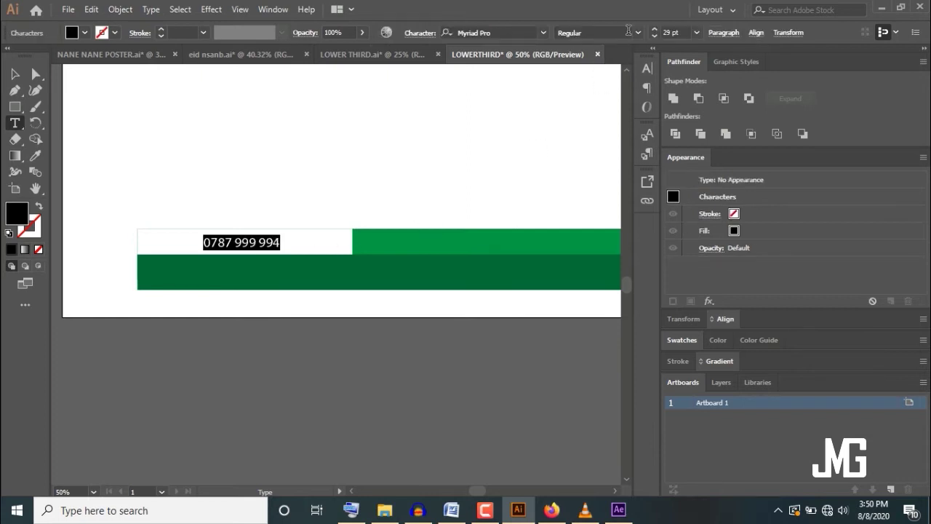
pyautogui.click(654, 31)
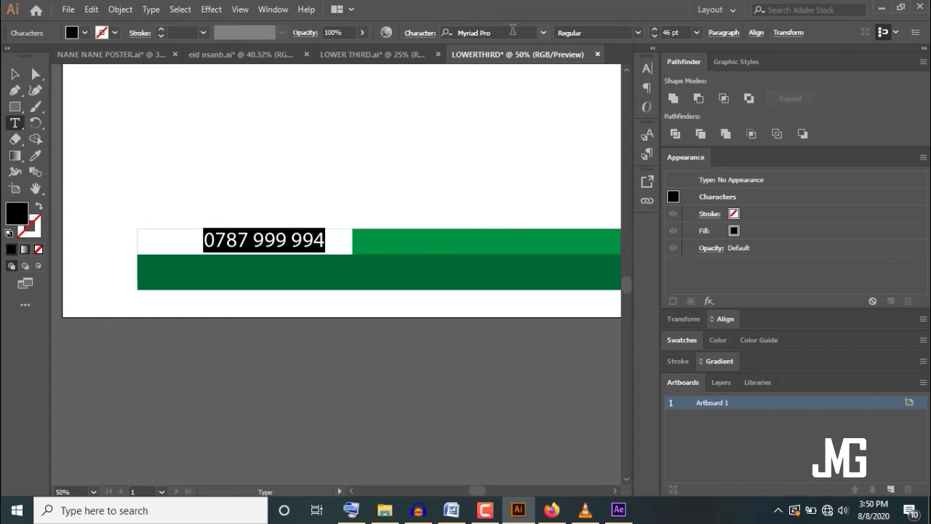
pyautogui.click(504, 31)
pyautogui.write('BAH')
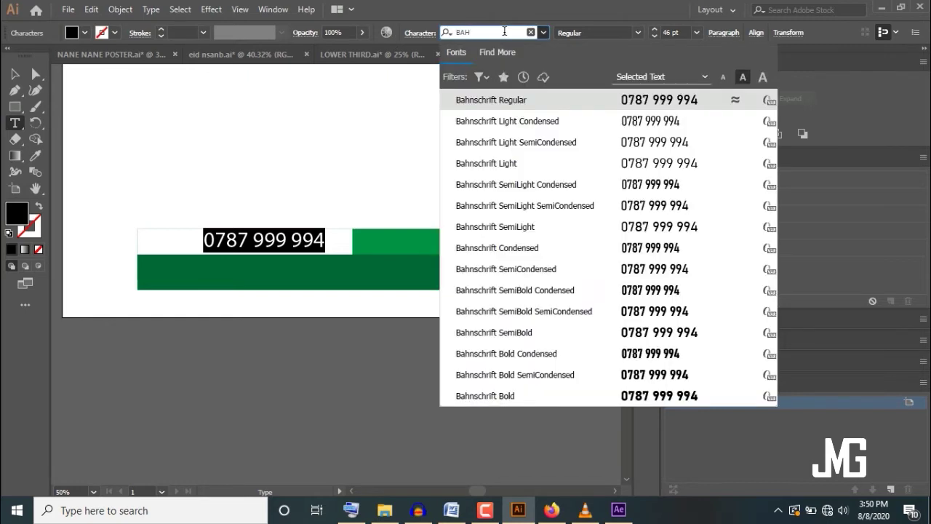
pyautogui.click(490, 398)
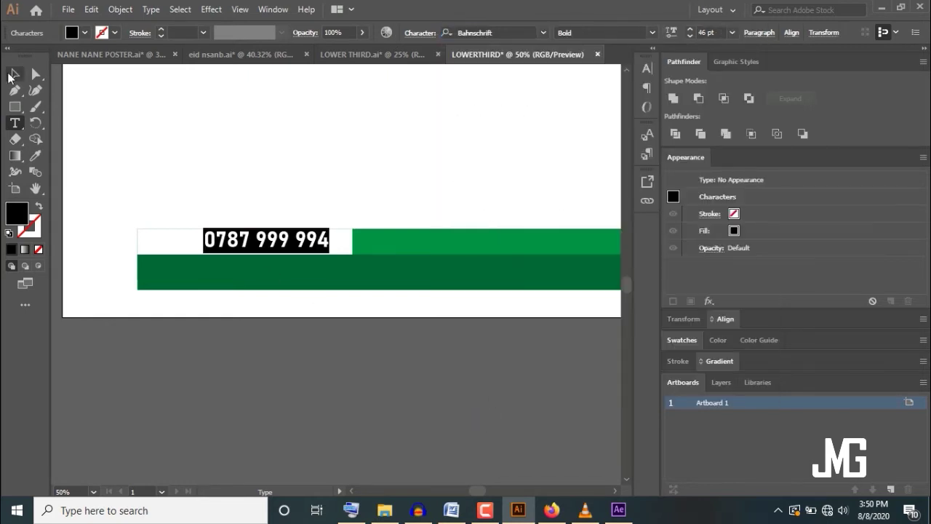
# Shift the phone number slightly left on the white box
pyautogui.click(14, 73)
pyautogui.click(306, 141)
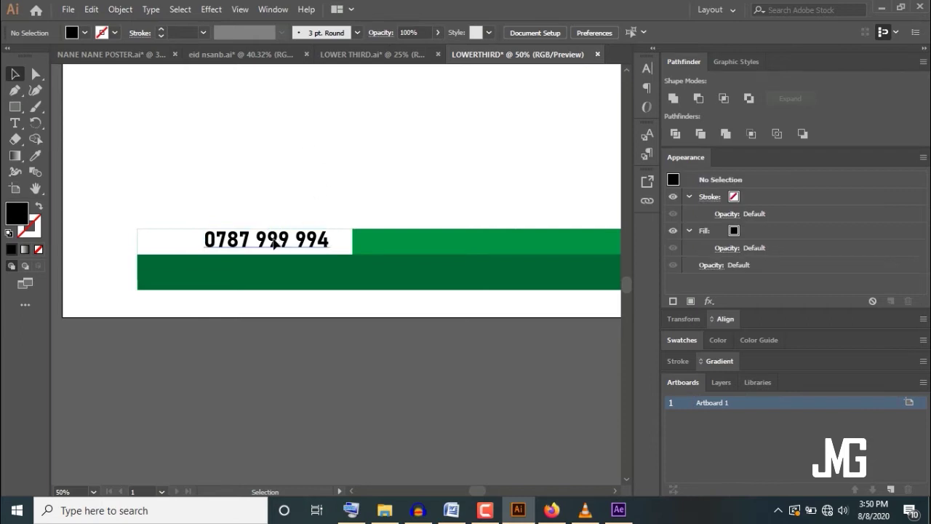
pyautogui.moveTo(284, 241); pyautogui.dragTo(262, 246)
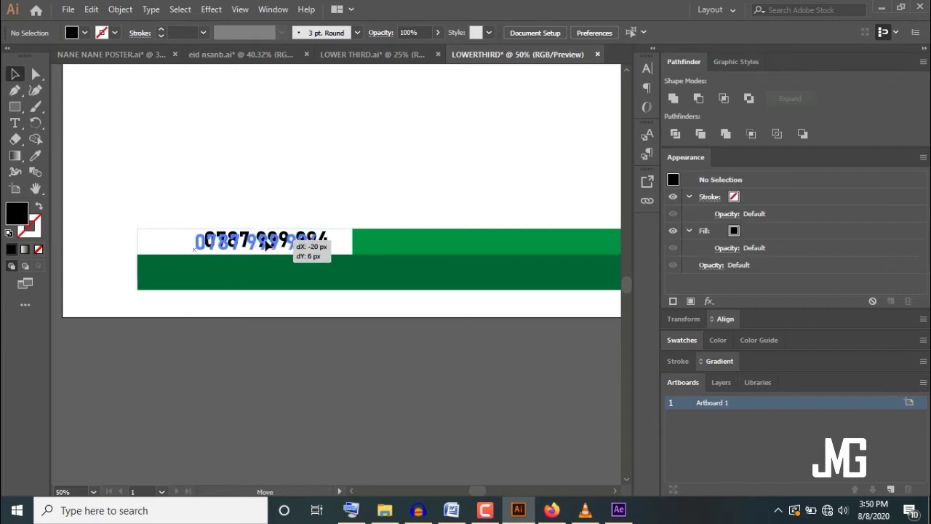
pyautogui.click(342, 160)
pyautogui.click(329, 248)
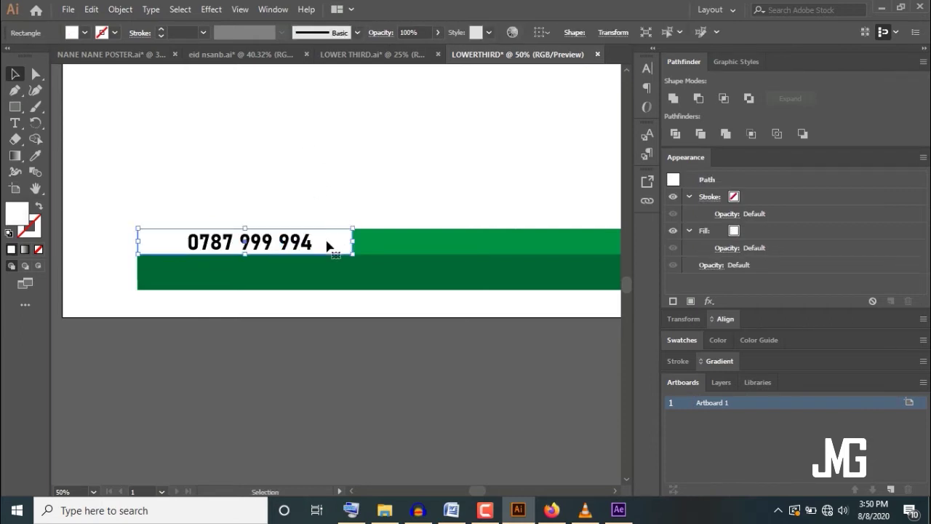
pyautogui.click(386, 170)
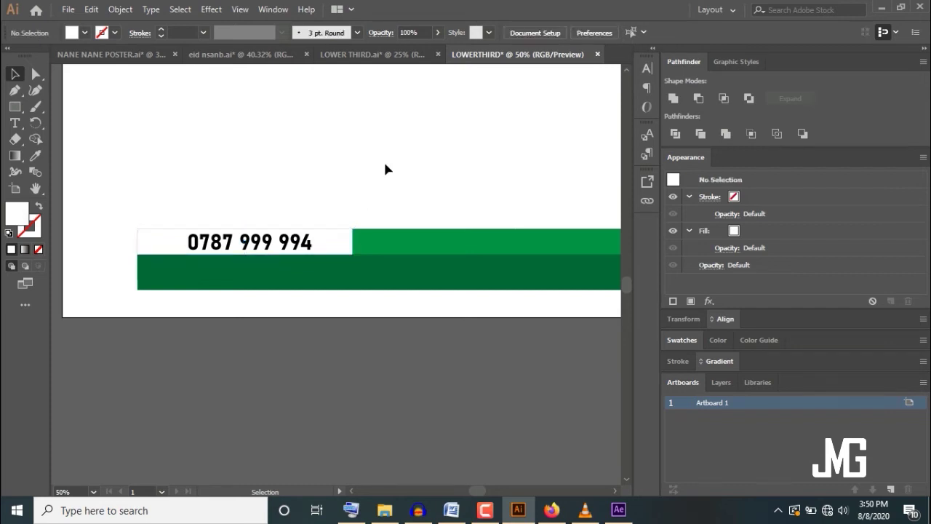
pyautogui.click(327, 249)
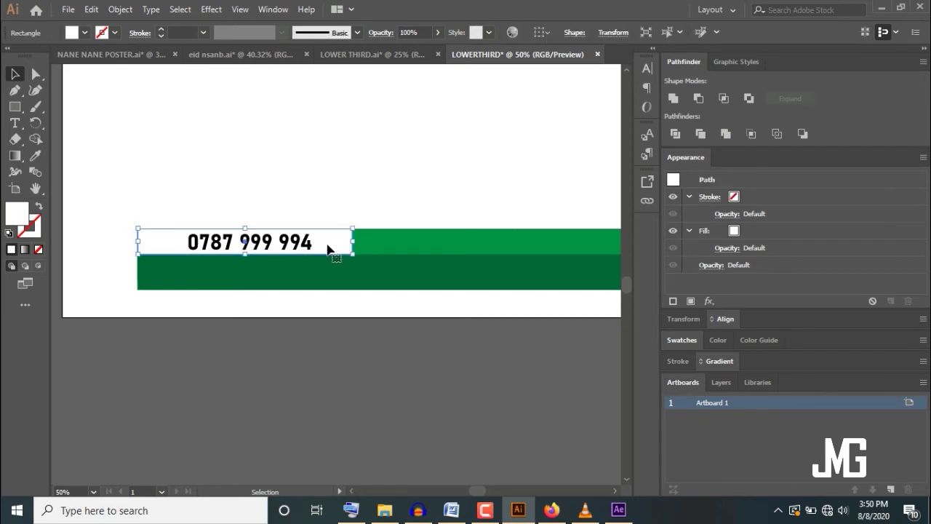
pyautogui.click(357, 166)
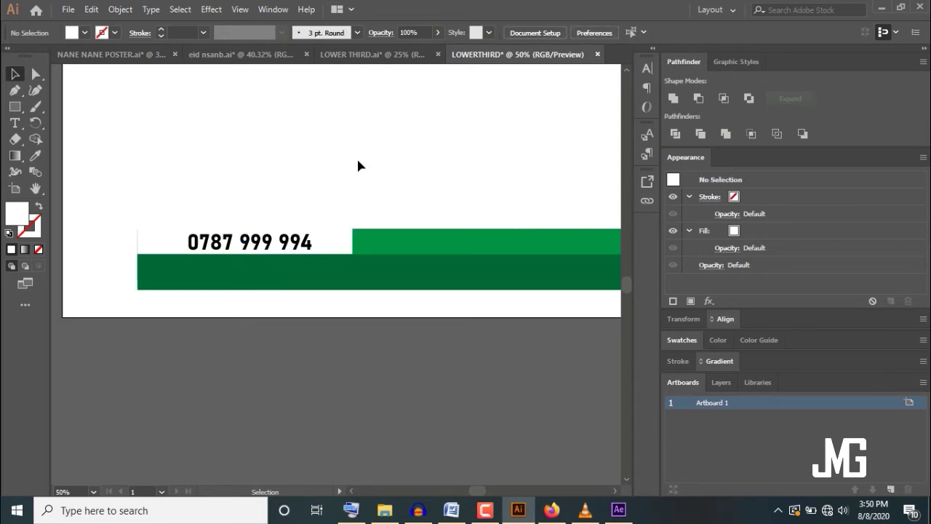
pyautogui.click(325, 238)
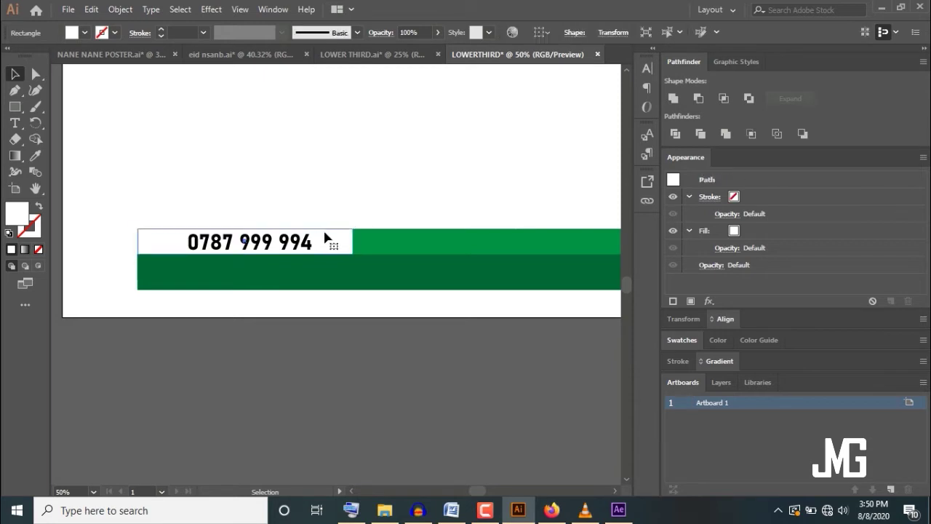
pyautogui.click(414, 169)
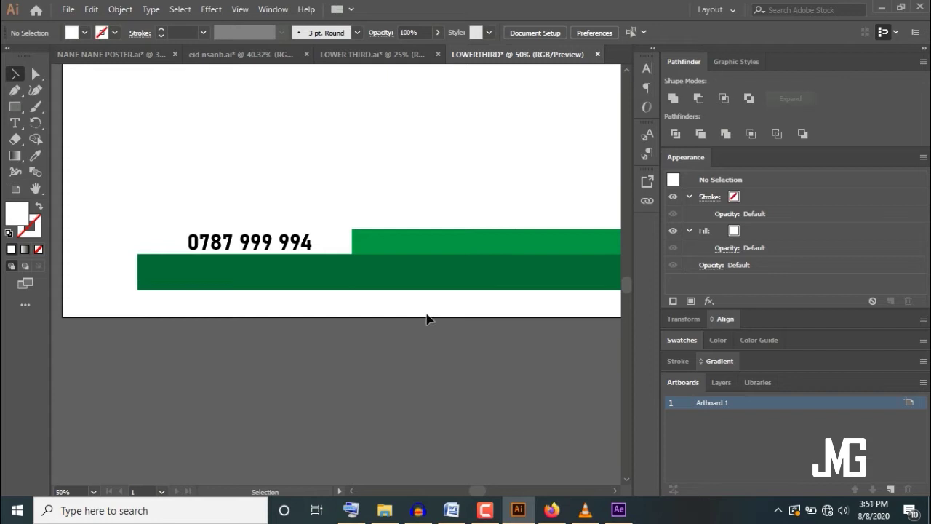
# Expand Layer 1 in the Layers panel and toggle each object's visibility to identify it
pyautogui.click(730, 384)
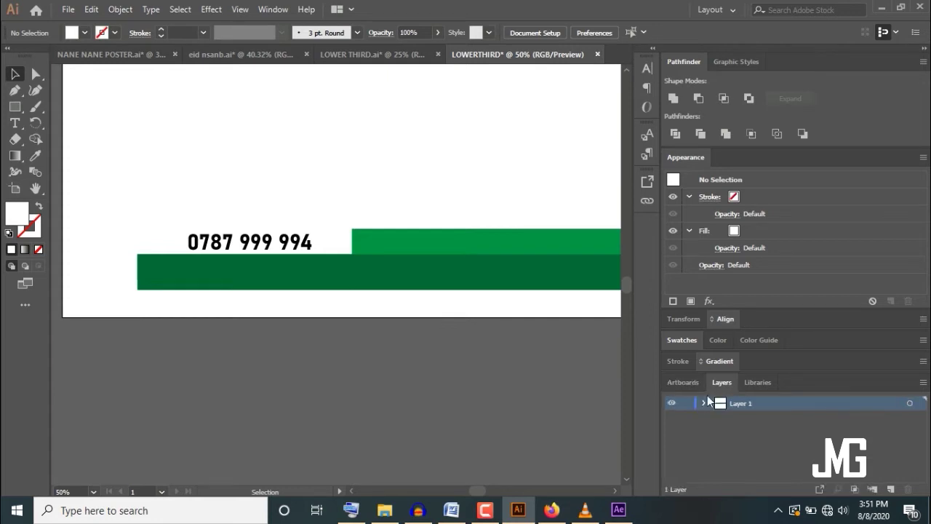
pyautogui.click(704, 403)
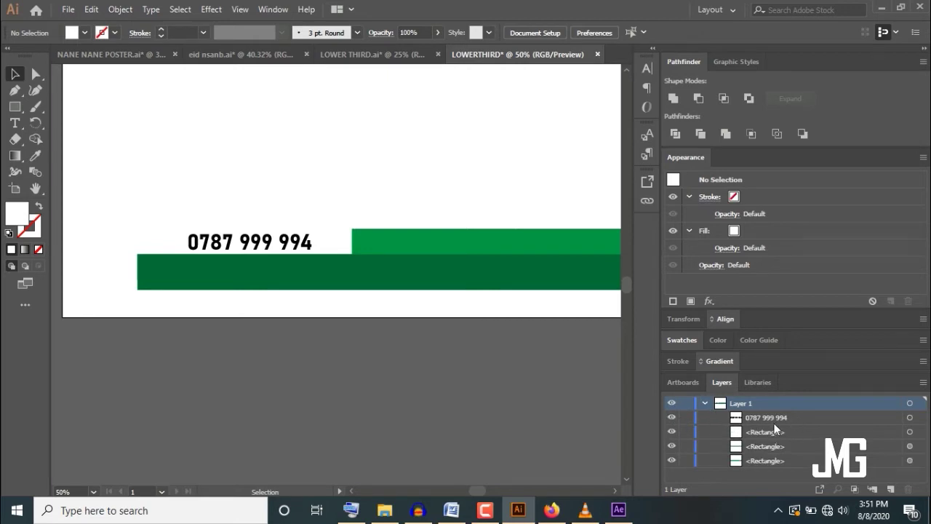
pyautogui.click(670, 460)
pyautogui.click(671, 460)
pyautogui.click(672, 446)
pyautogui.click(672, 446)
pyautogui.click(672, 433)
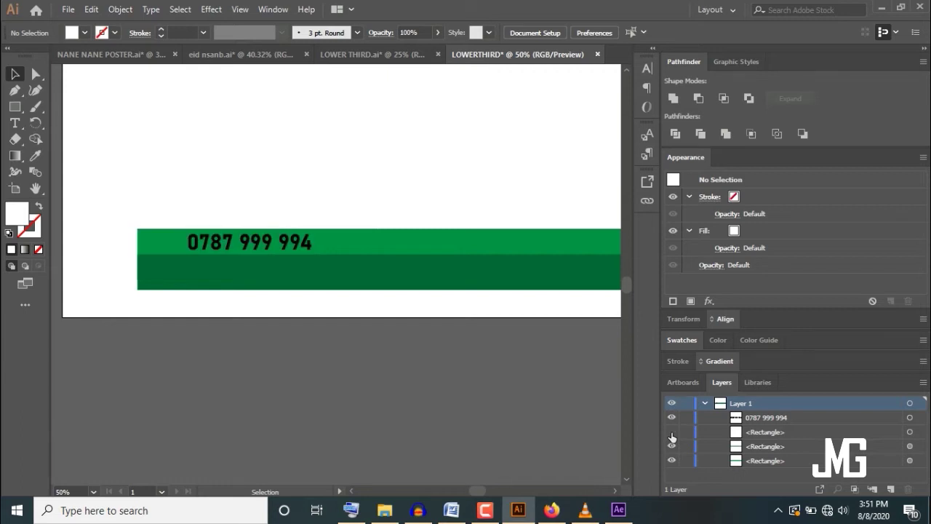
pyautogui.click(672, 435)
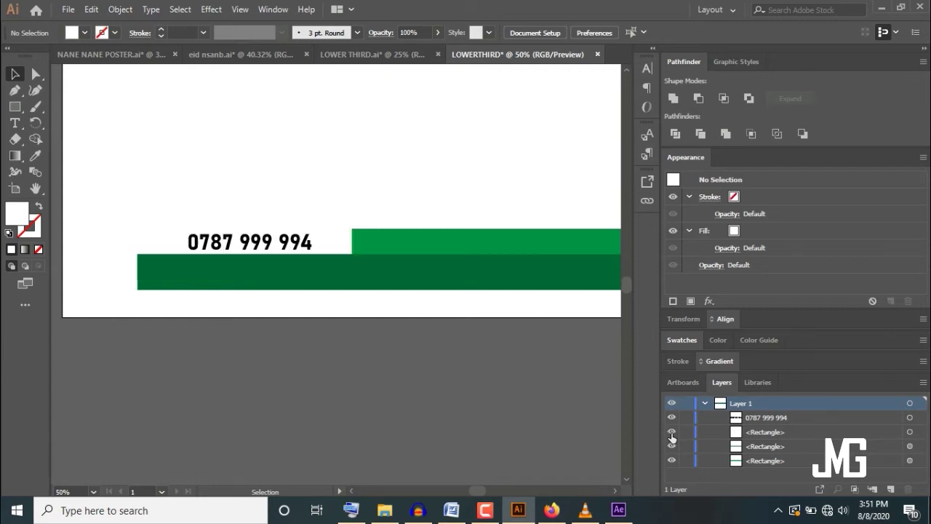
pyautogui.click(671, 417)
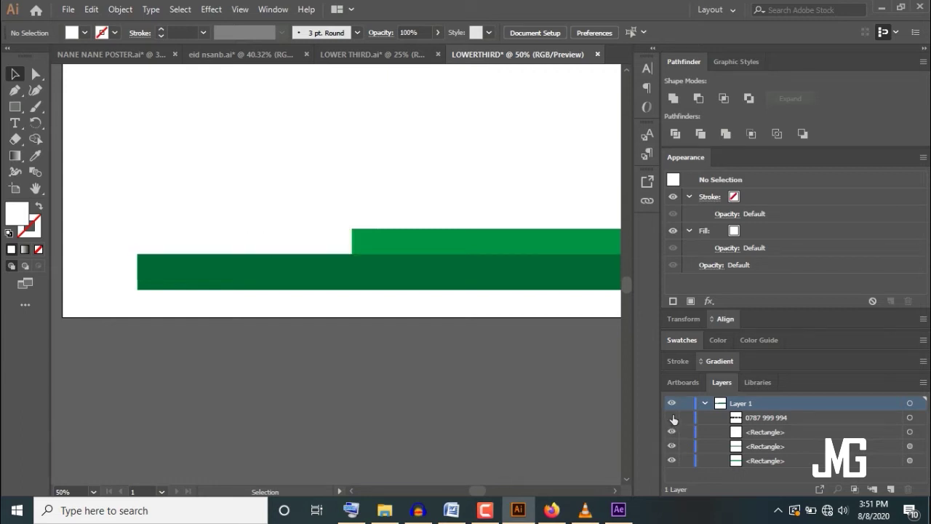
pyautogui.click(672, 416)
# Eyedropper the light green bar's colour onto the phone-number text
pyautogui.click(757, 419)
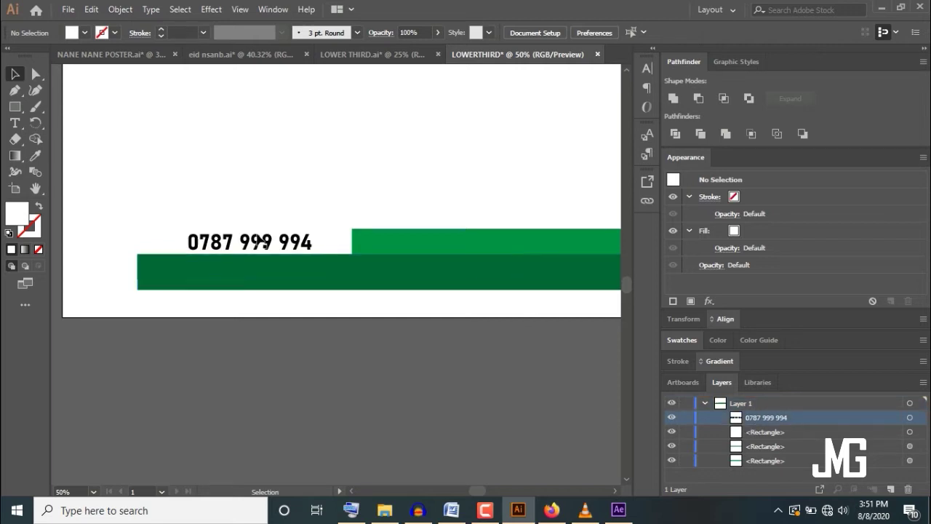
pyautogui.click(215, 234)
pyautogui.click(35, 154)
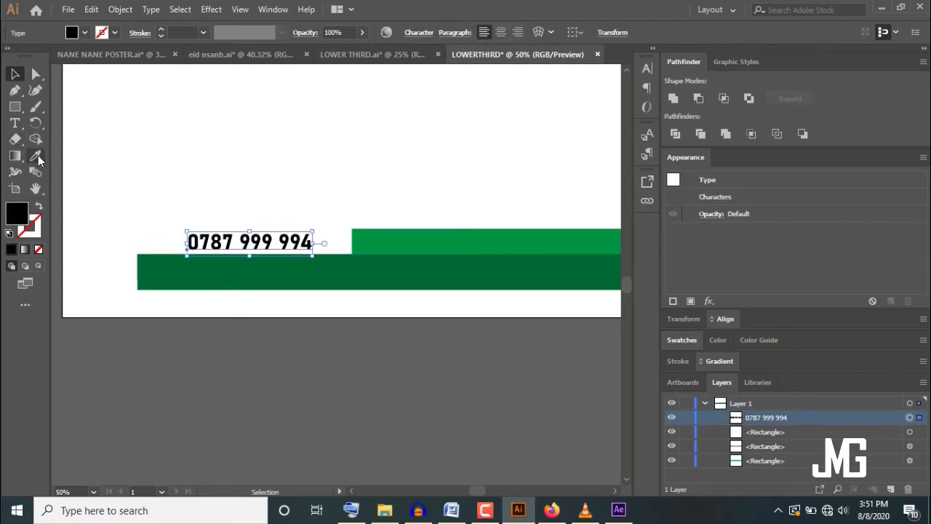
pyautogui.click(413, 243)
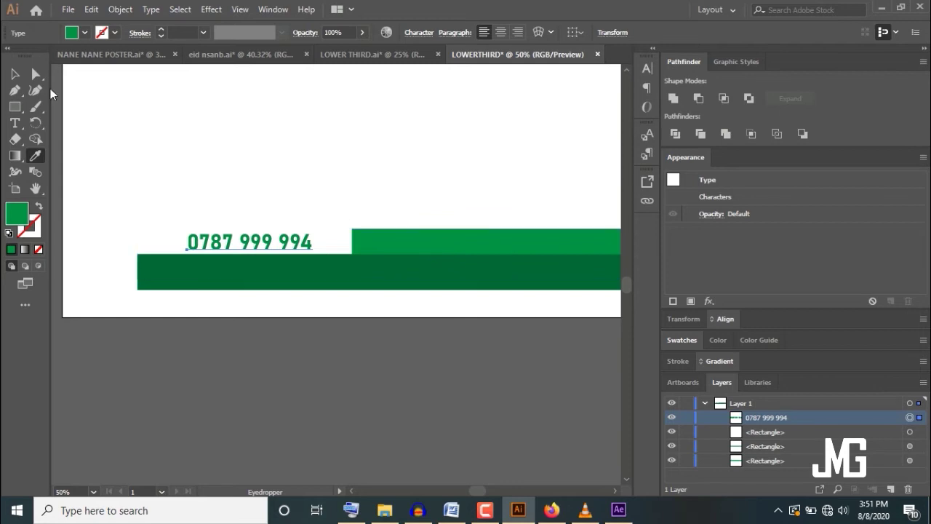
pyautogui.click(15, 74)
pyautogui.hotkey('ctrl', 'shift', 'a')
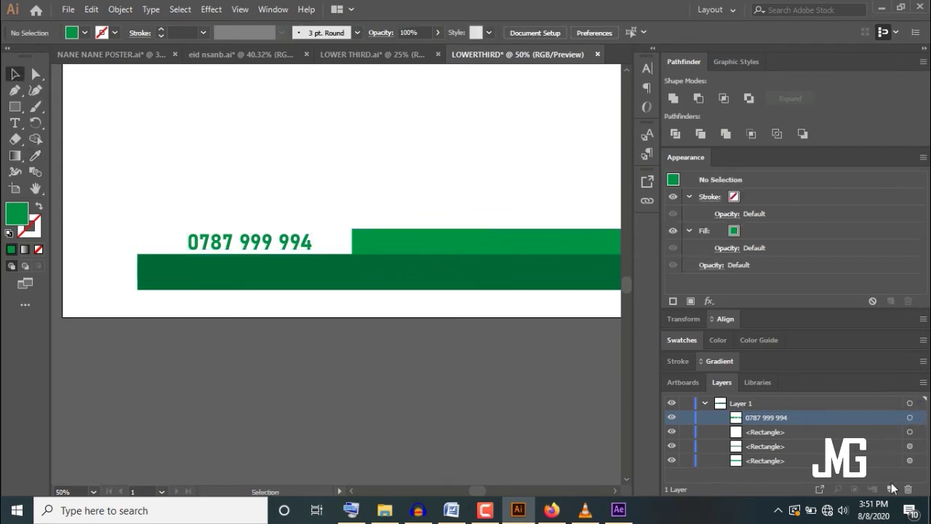
# Move the phone-number text into a new layer named PHONE
pyautogui.click(892, 490)
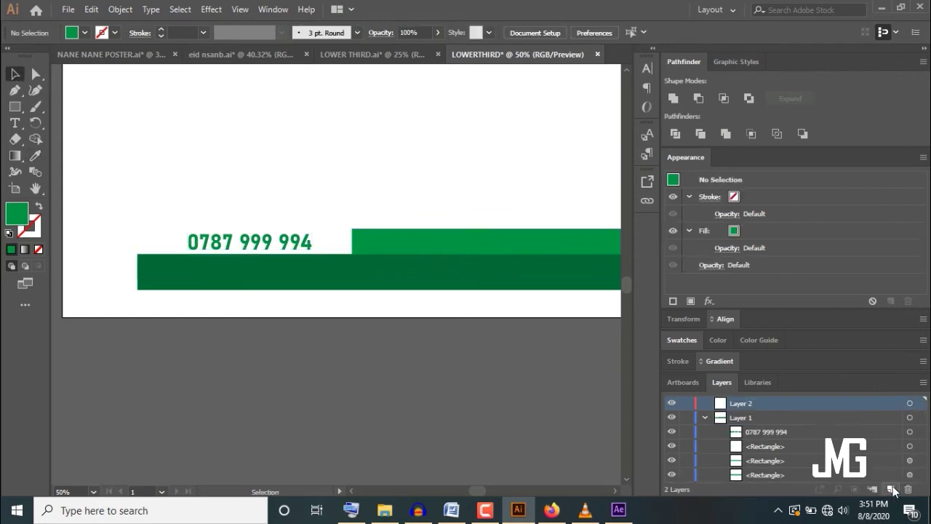
pyautogui.click(766, 434)
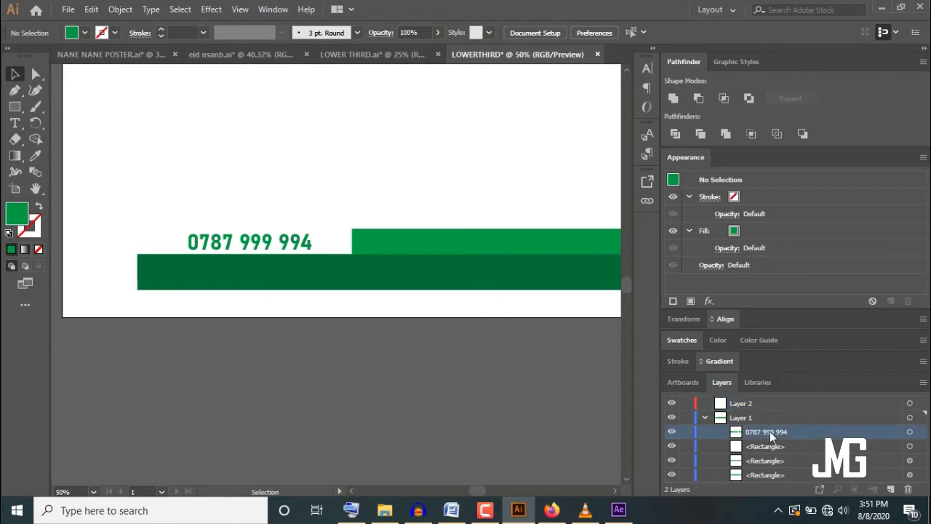
pyautogui.moveTo(769, 431); pyautogui.dragTo(763, 410)
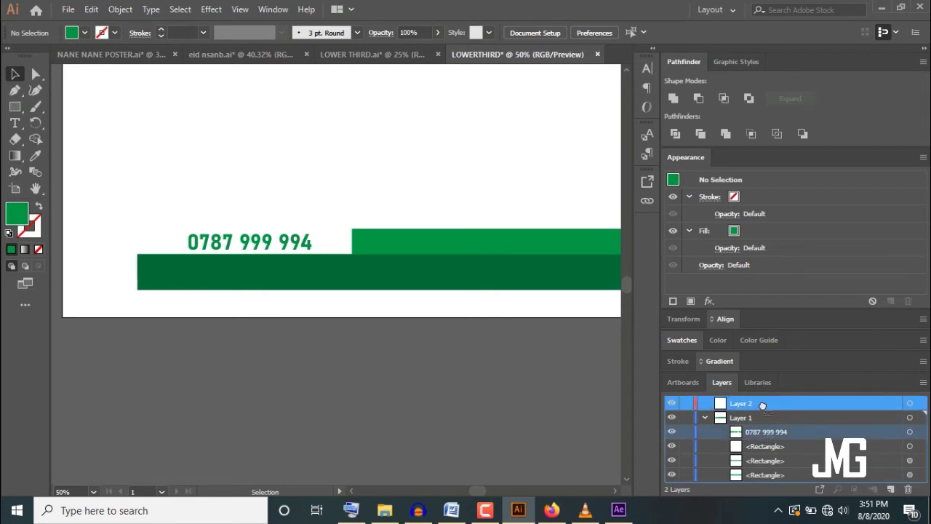
pyautogui.doubleClick(741, 402)
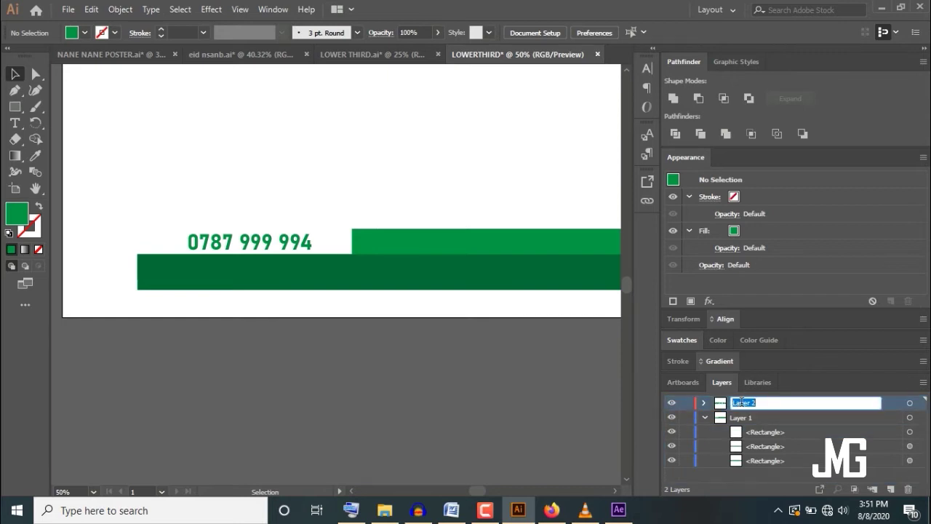
pyautogui.write('PHONE')
pyautogui.click(810, 430)
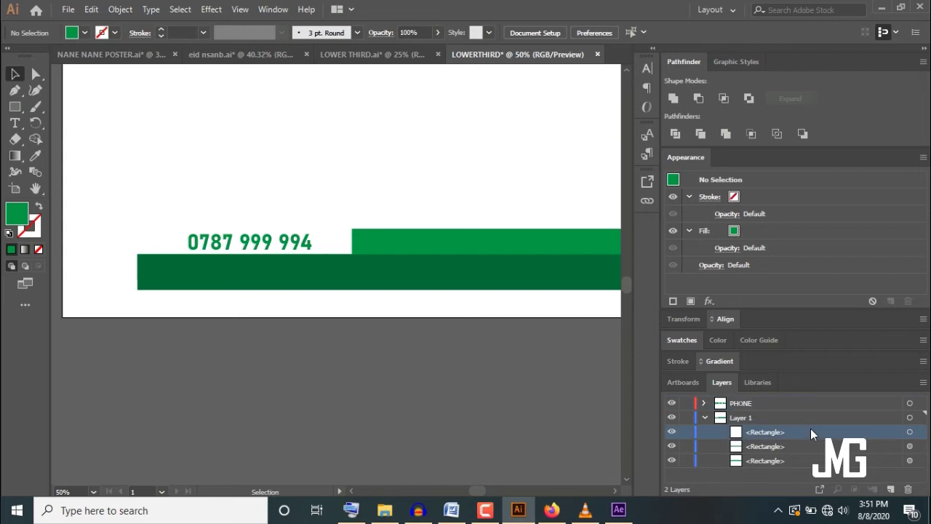
# Move the white box into a new Layer 3, toggling its visibility to confirm it
pyautogui.click(673, 432)
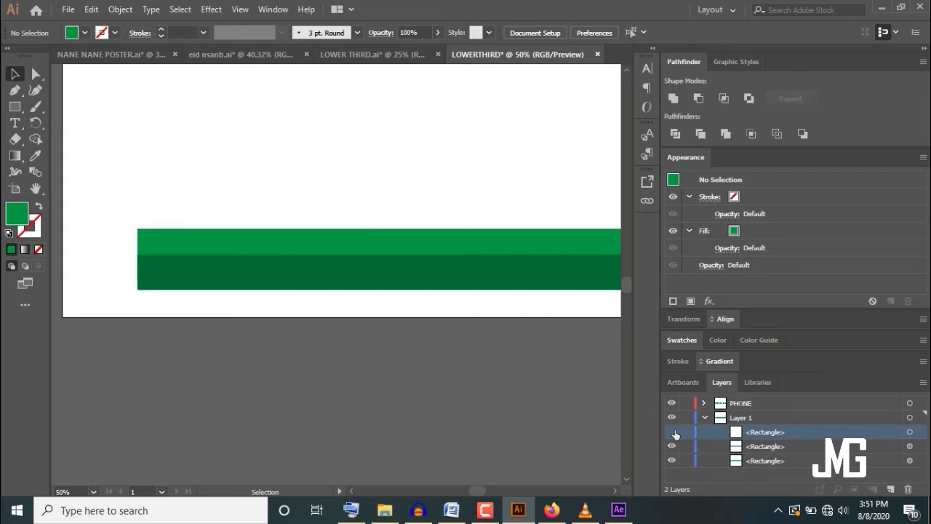
pyautogui.click(673, 432)
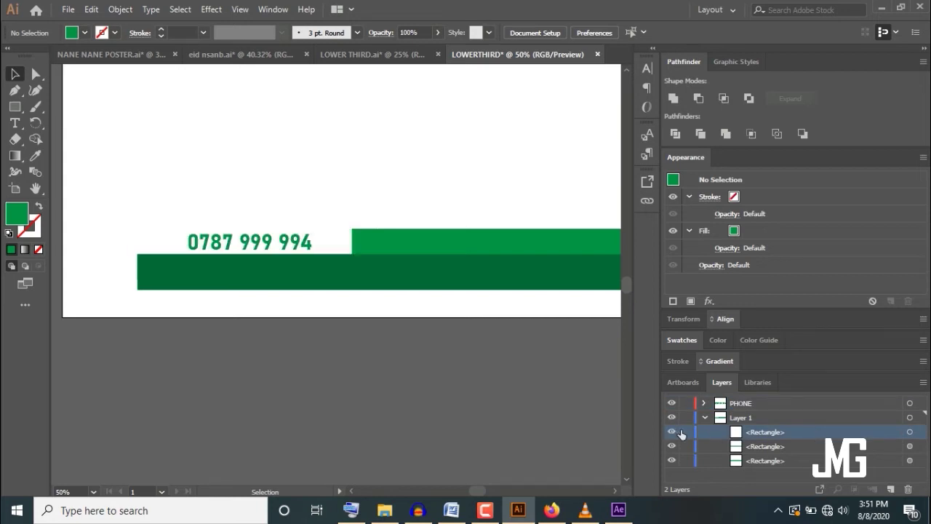
pyautogui.click(890, 488)
pyautogui.click(788, 446)
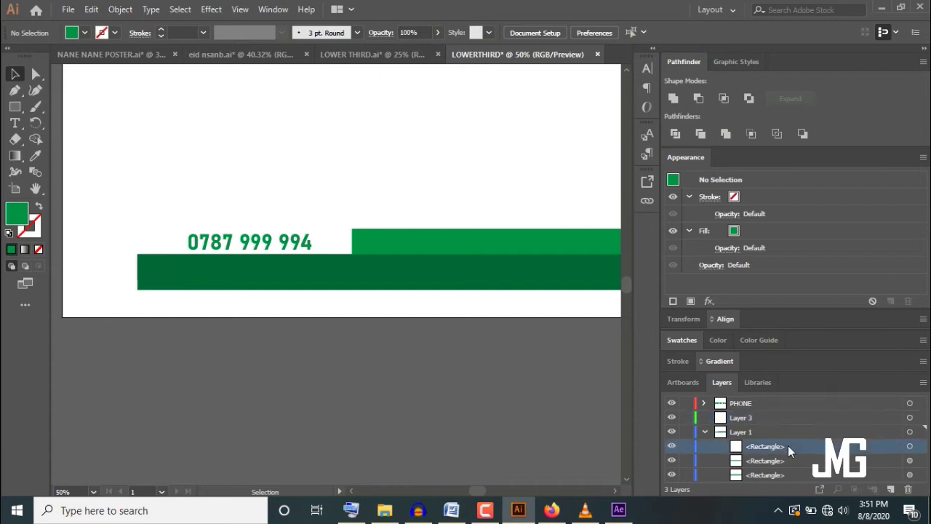
pyautogui.moveTo(775, 447); pyautogui.dragTo(762, 418)
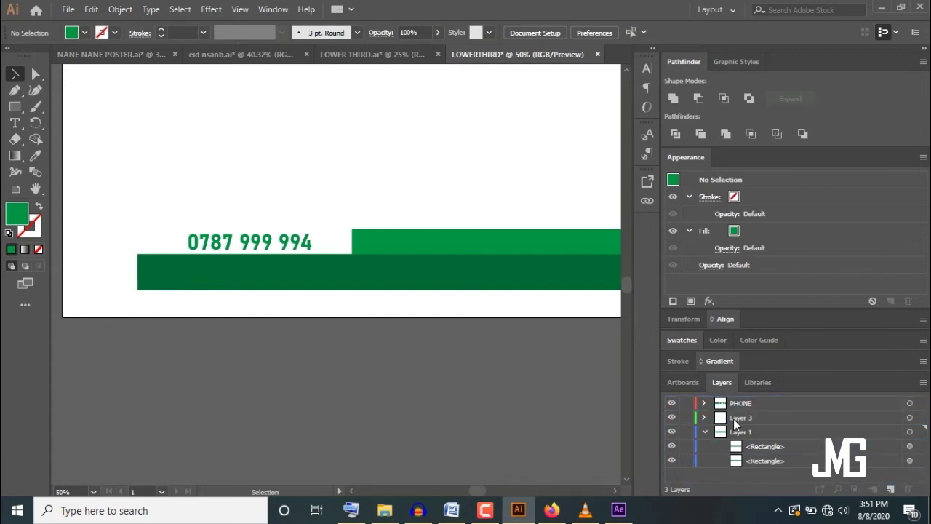
pyautogui.click(672, 416)
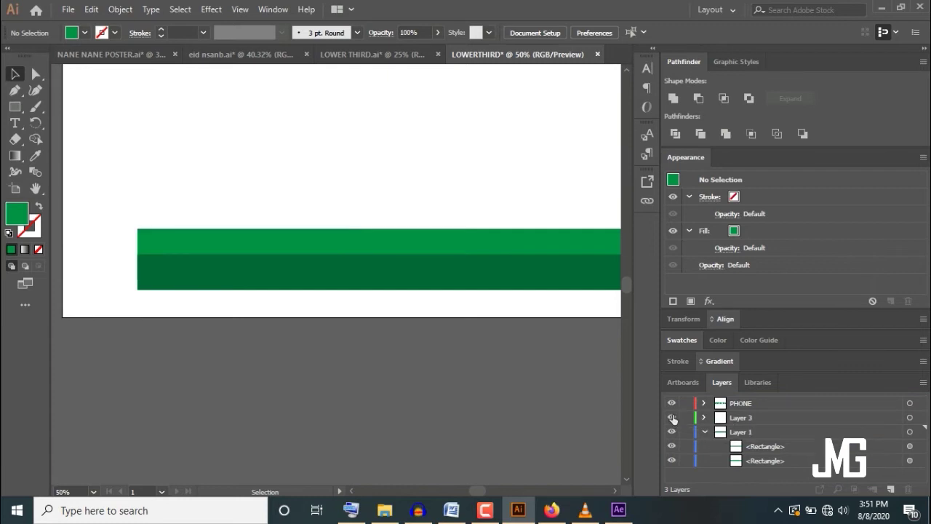
pyautogui.click(673, 417)
# Rename Layer 3 to PHONE LAYER
pyautogui.doubleClick(754, 420)
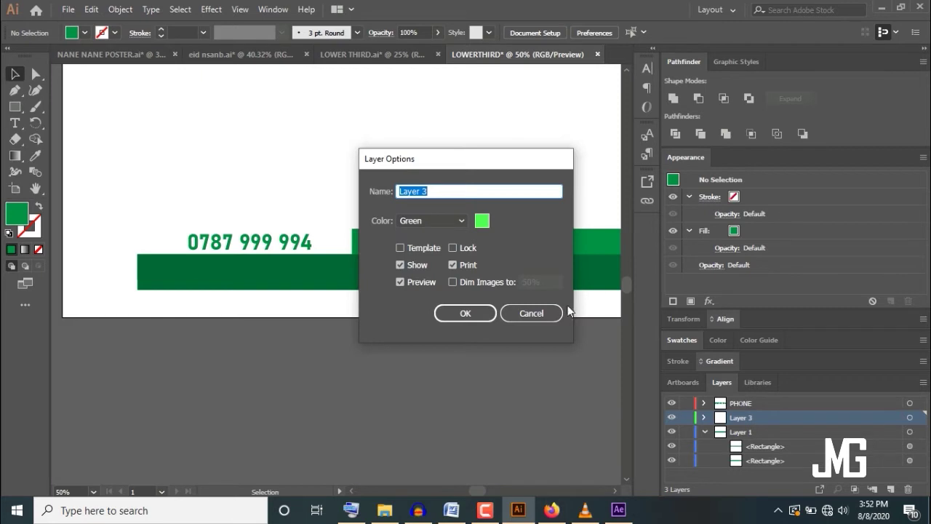
pyautogui.click(552, 312)
pyautogui.doubleClick(743, 418)
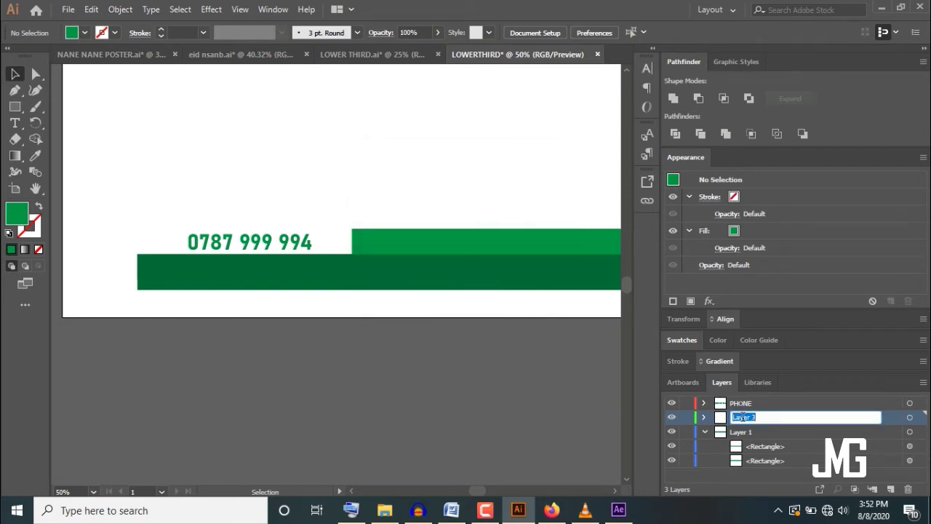
pyautogui.write('PHONE LAYER')
pyautogui.click(799, 435)
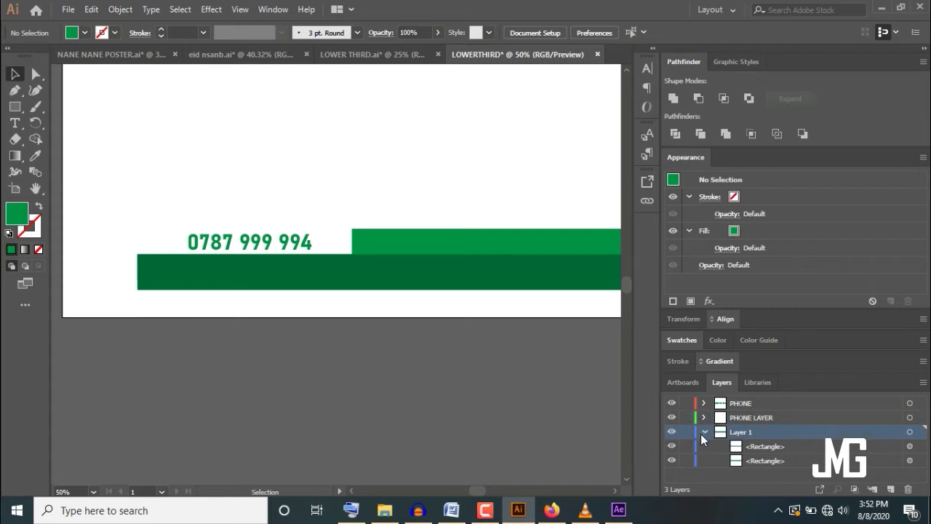
# Collapse Layer 1 and rename it to 2LAY6ERS
pyautogui.click(704, 433)
pyautogui.doubleClick(742, 432)
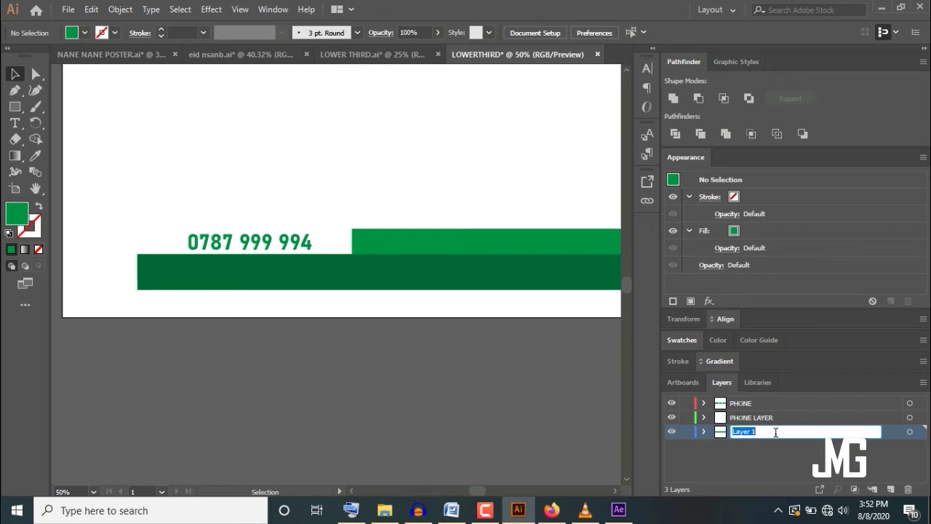
pyautogui.write('2LAY6ERS')
pyautogui.click(793, 454)
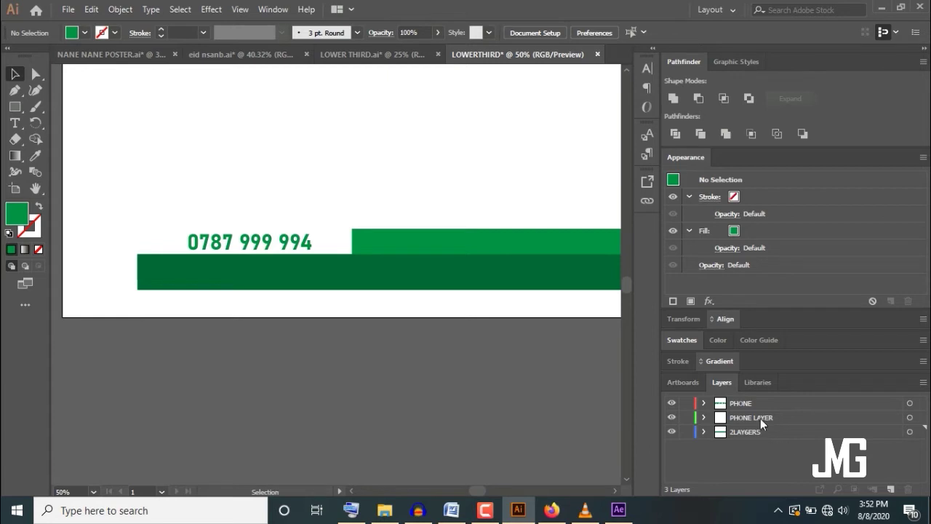
pyautogui.hotkey('ctrl', '-')
pyautogui.hotkey('ctrl', '-')
pyautogui.click(67, 10)
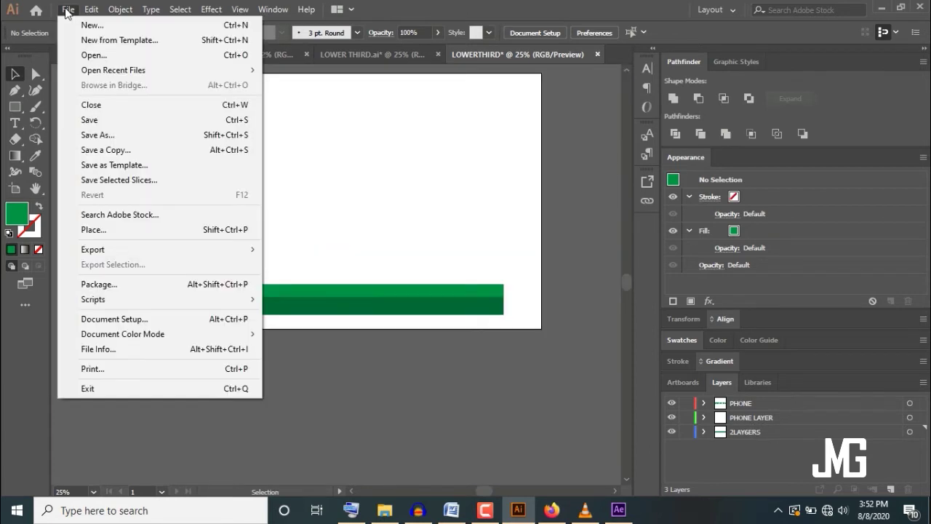
# Save the artwork as LOWERTHIRD.ai in D:\LOWERTHRD, accepting the default Illustrator Options
pyautogui.click(140, 134)
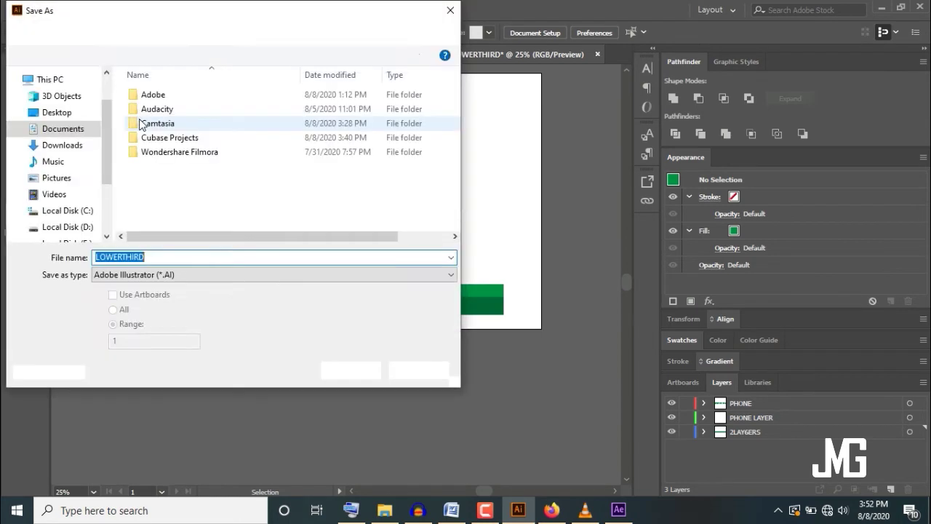
pyautogui.click(60, 227)
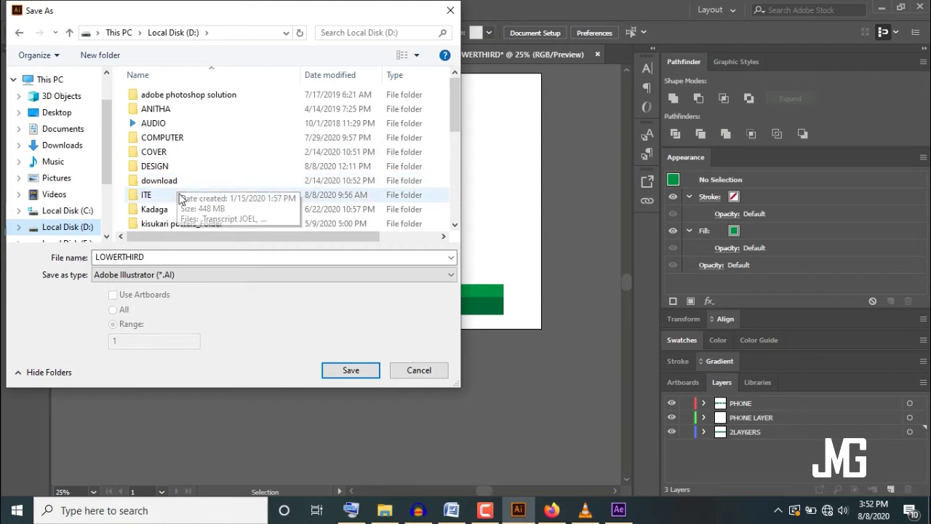
pyautogui.scroll(-1, 214, 195)
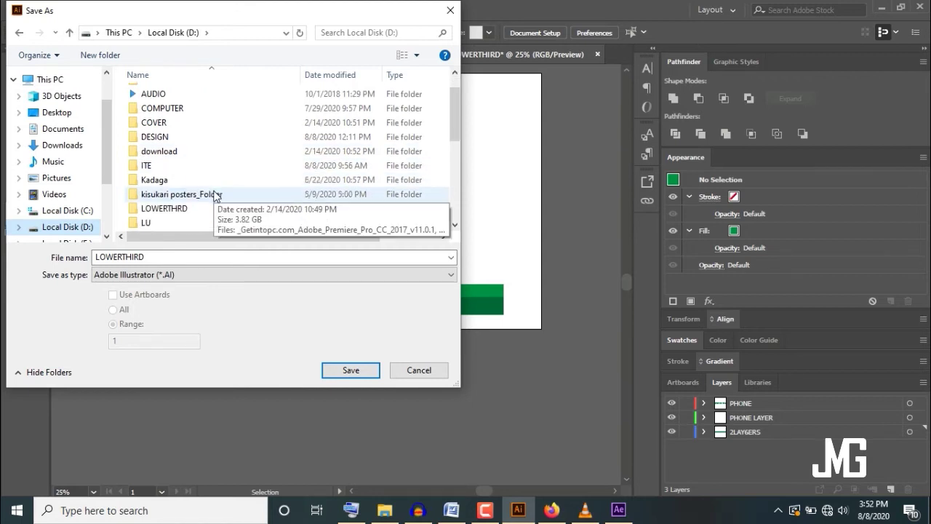
pyautogui.scroll(-1, 214, 195)
pyautogui.doubleClick(202, 165)
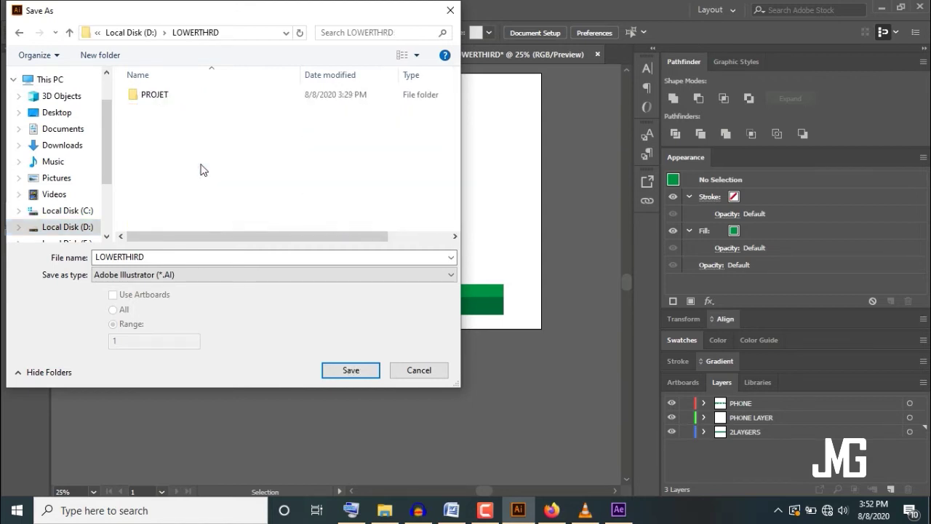
pyautogui.rightClick(205, 141)
pyautogui.click(174, 141)
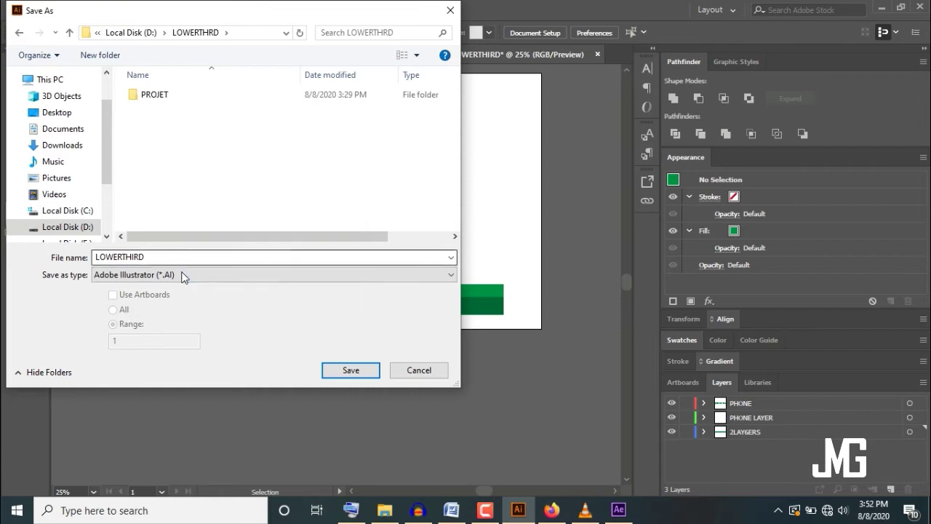
pyautogui.click(352, 369)
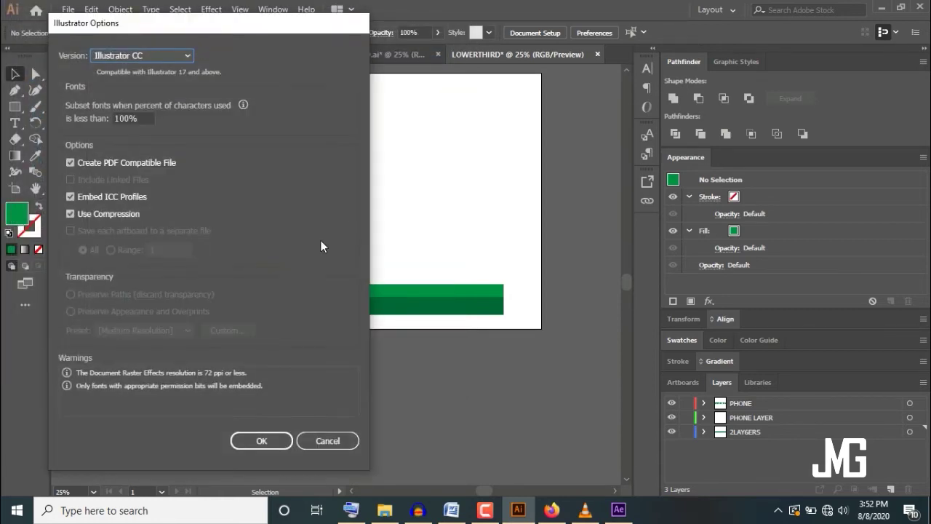
pyautogui.click(264, 441)
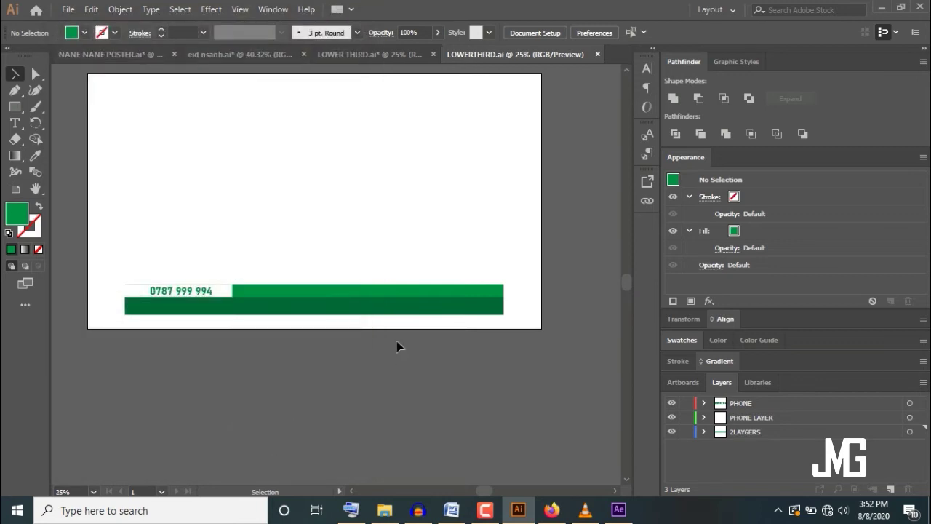
pyautogui.click(618, 512)
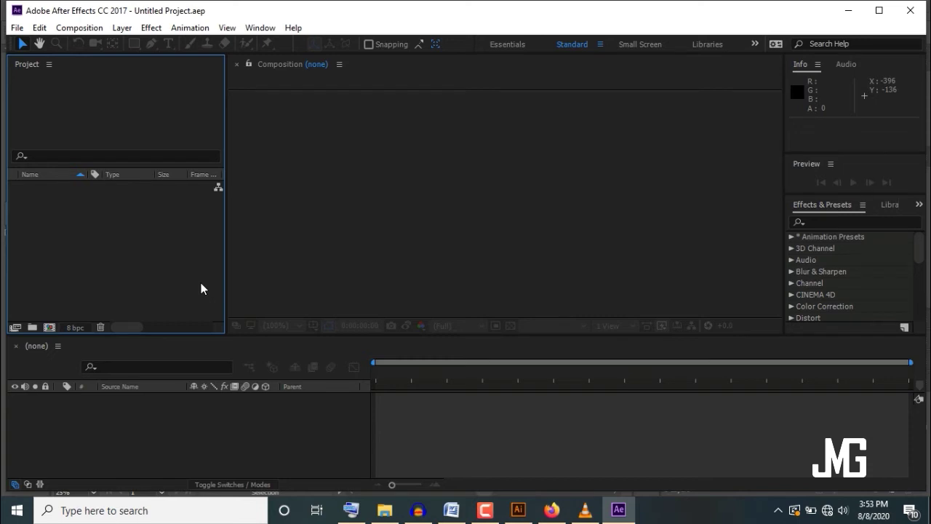
# Create a LOWERTHIRD composition using HDTV 1080 24 with a Deep Red background
pyautogui.click(49, 328)
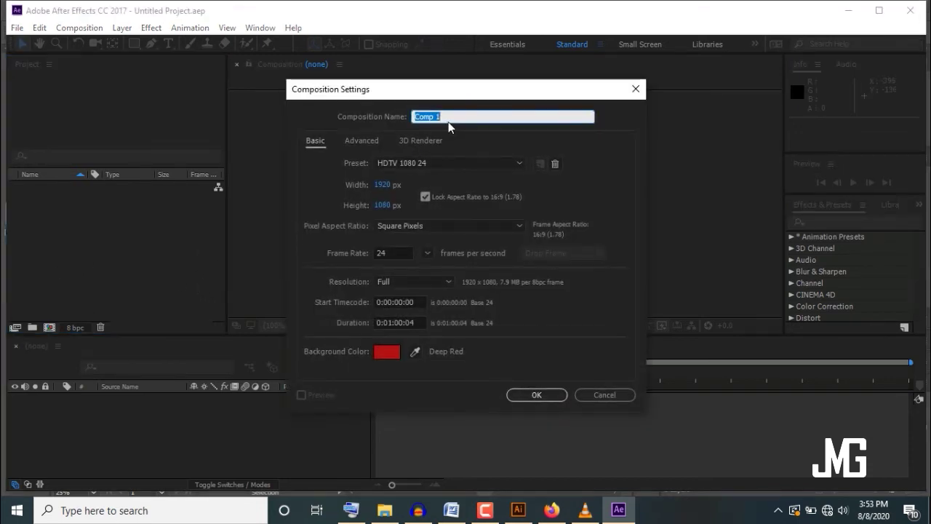
pyautogui.write('LOWERTH')
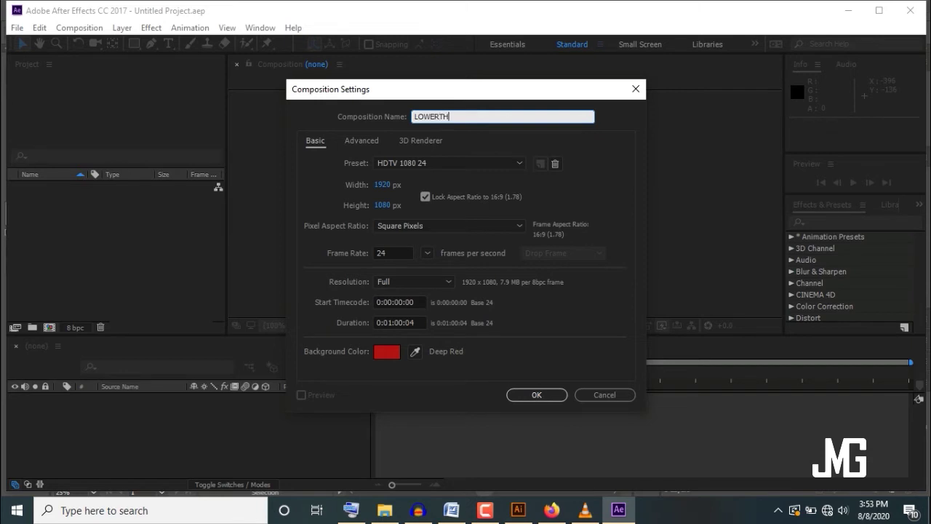
pyautogui.write('IRD')
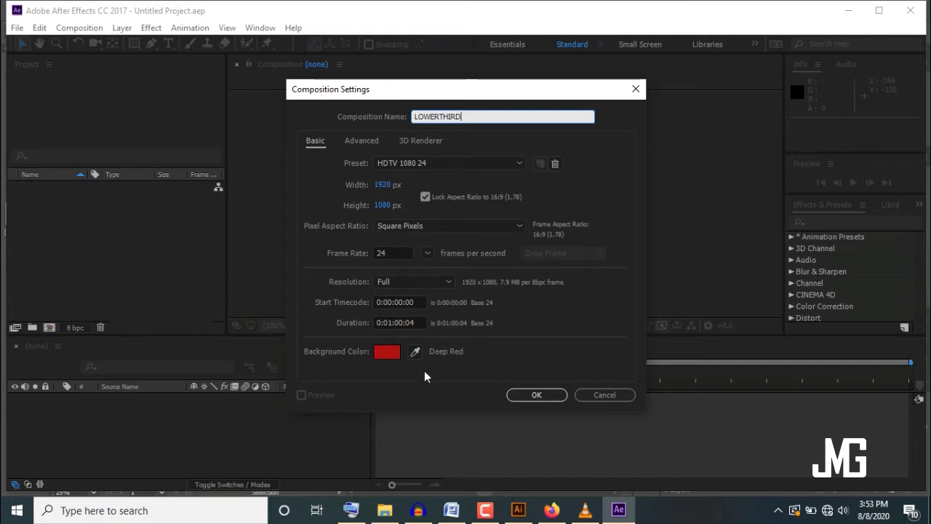
pyautogui.click(524, 400)
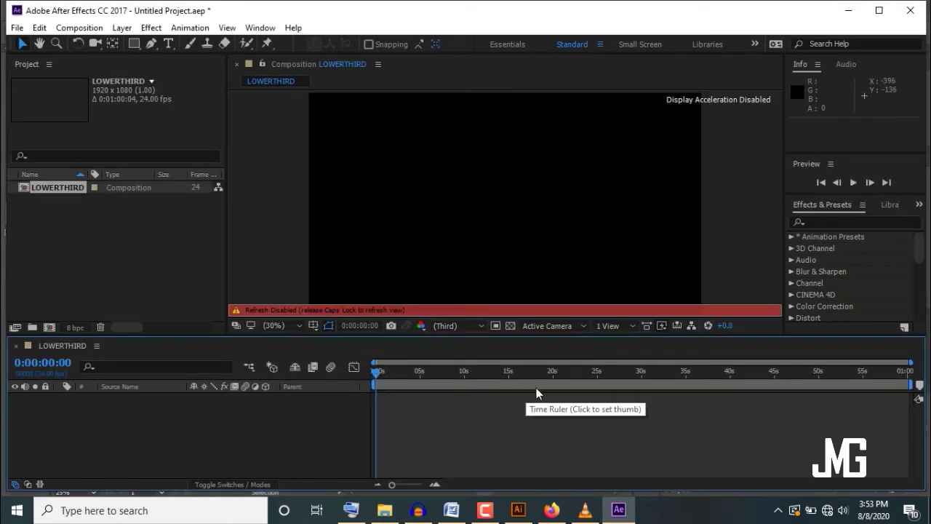
pyautogui.press('capslock')
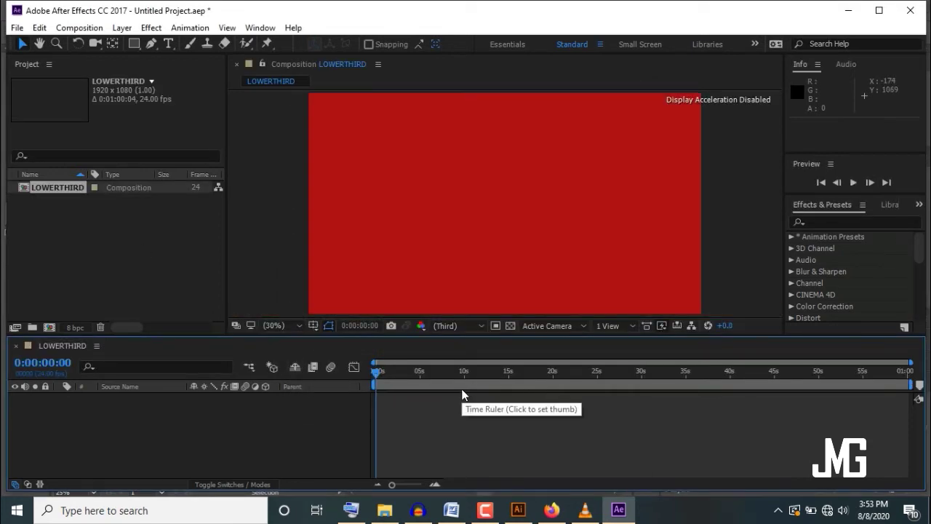
# Import D:\LOWERTHRD\LOWERTHIRD.ai into the project with Import As set to Composition
pyautogui.doubleClick(83, 258)
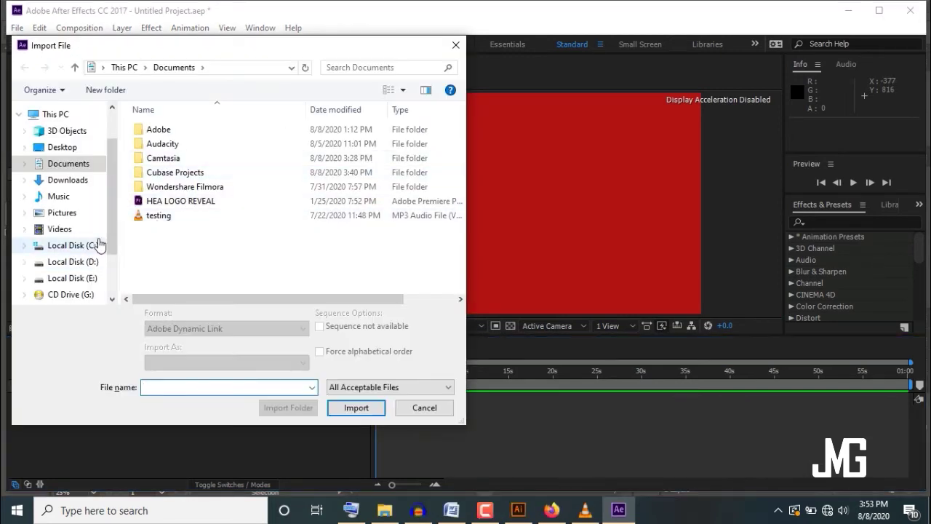
pyautogui.click(86, 264)
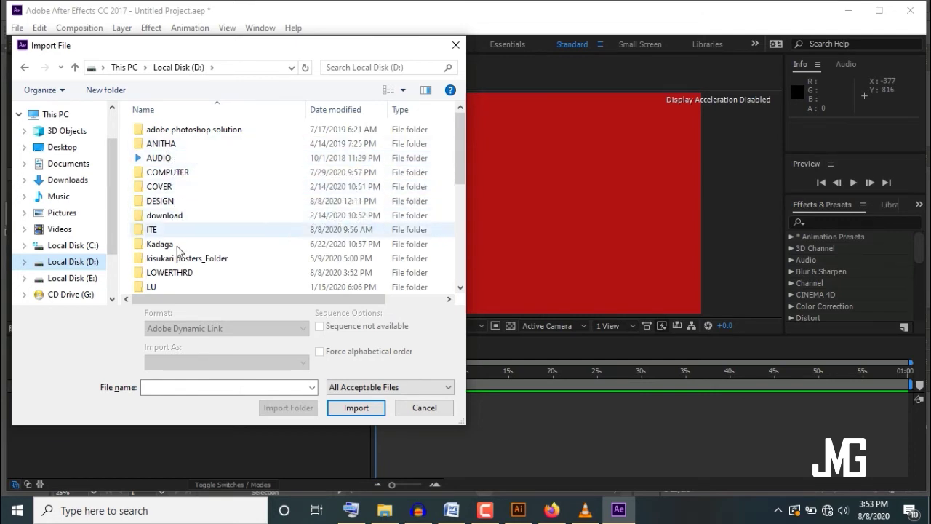
pyautogui.click(180, 274)
pyautogui.doubleClick(180, 273)
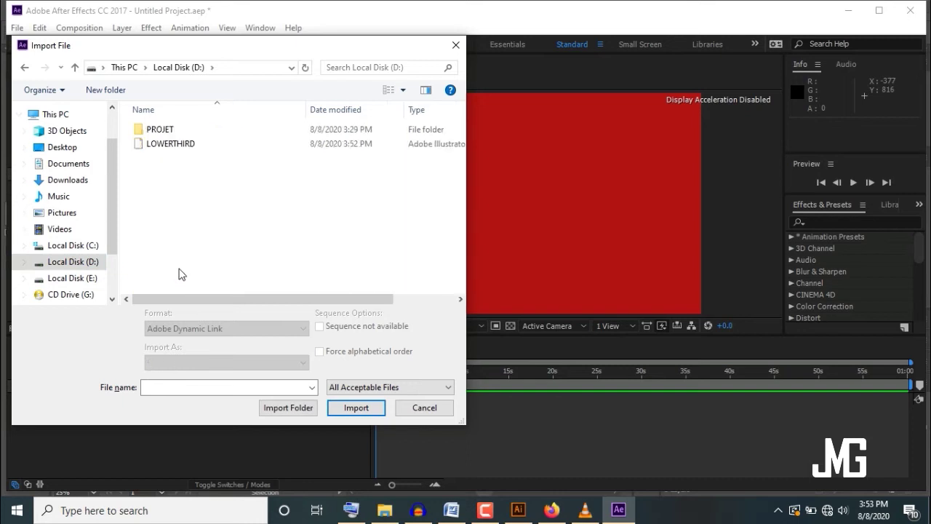
pyautogui.click(190, 145)
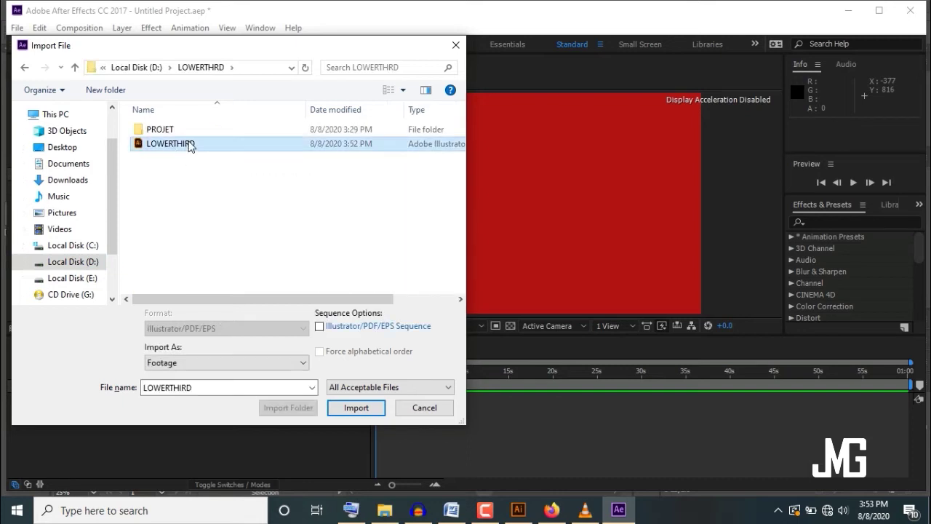
pyautogui.click(203, 363)
pyautogui.click(187, 396)
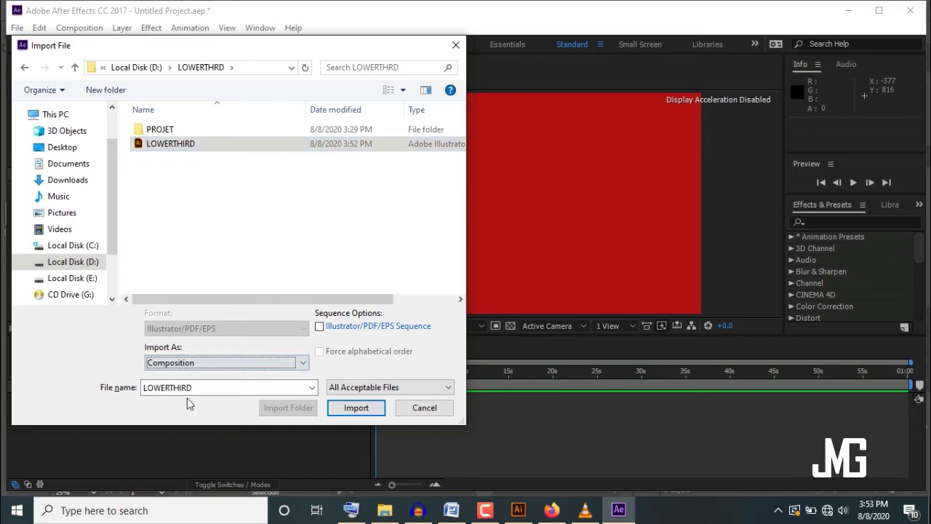
pyautogui.click(356, 408)
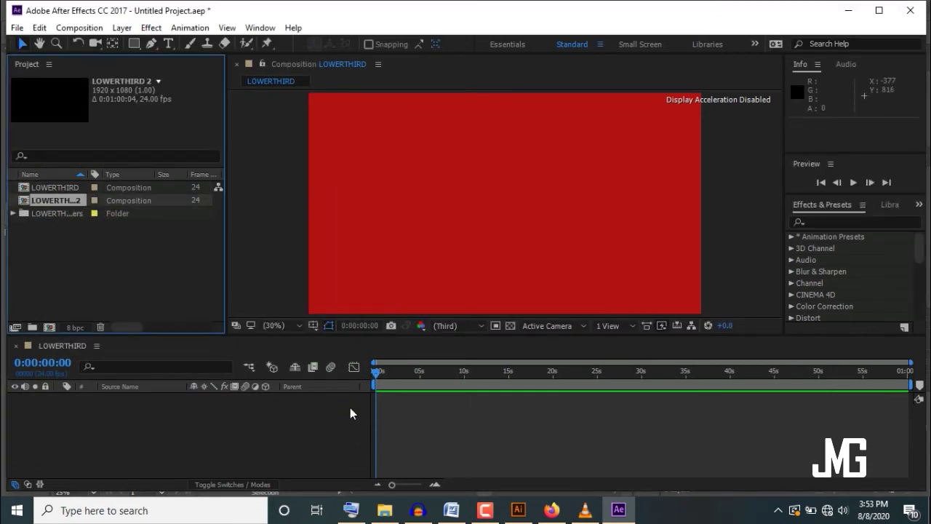
pyautogui.doubleClick(65, 199)
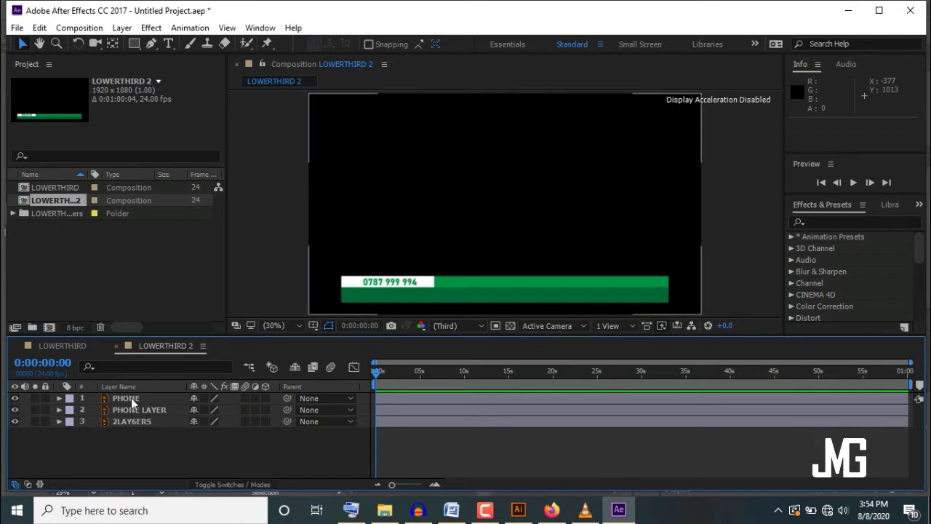
pyautogui.click(133, 399)
pyautogui.click(137, 409)
pyautogui.click(138, 422)
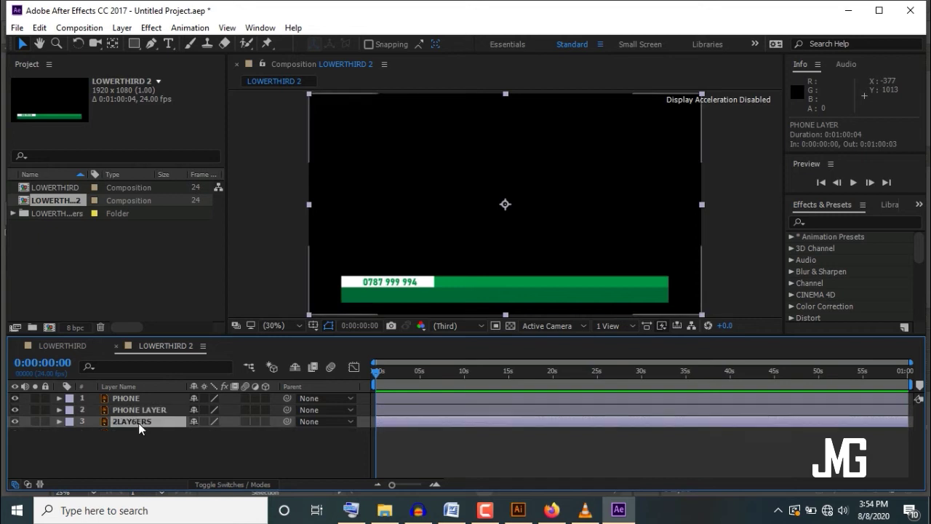
pyautogui.click(14, 410)
pyautogui.click(16, 411)
pyautogui.click(14, 409)
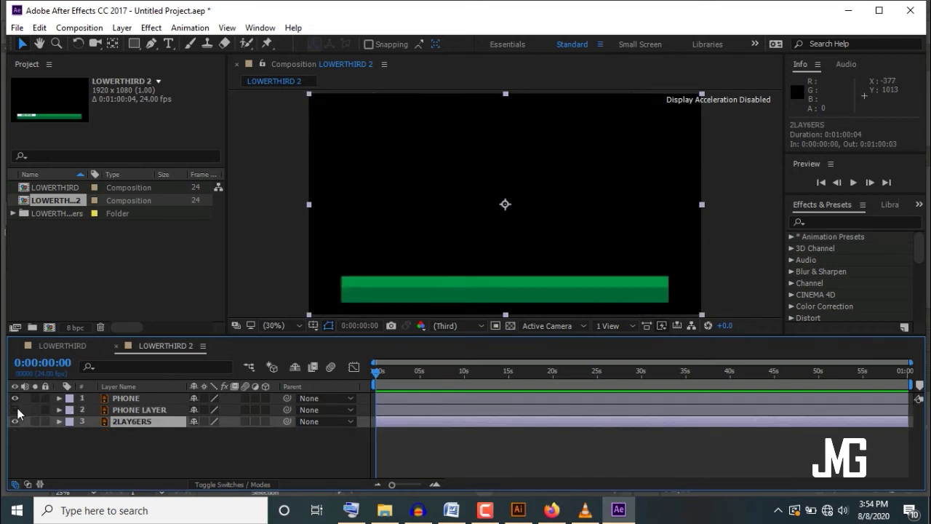
pyautogui.click(16, 409)
pyautogui.click(16, 409)
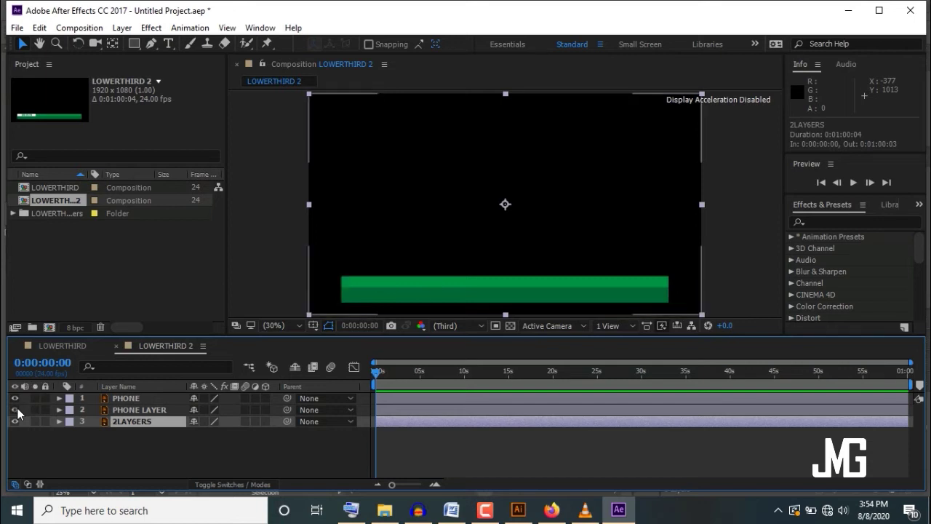
pyautogui.click(16, 409)
pyautogui.click(16, 399)
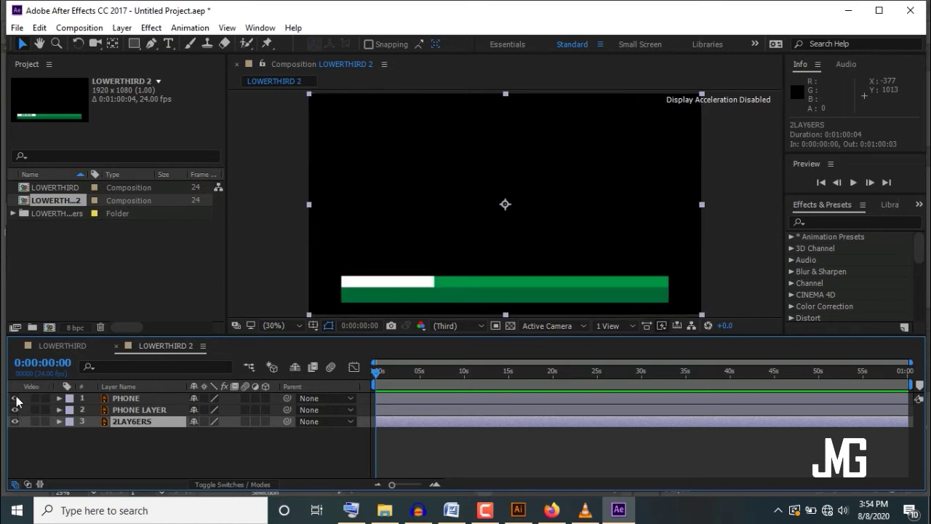
pyautogui.click(16, 398)
pyautogui.click(16, 399)
pyautogui.click(16, 398)
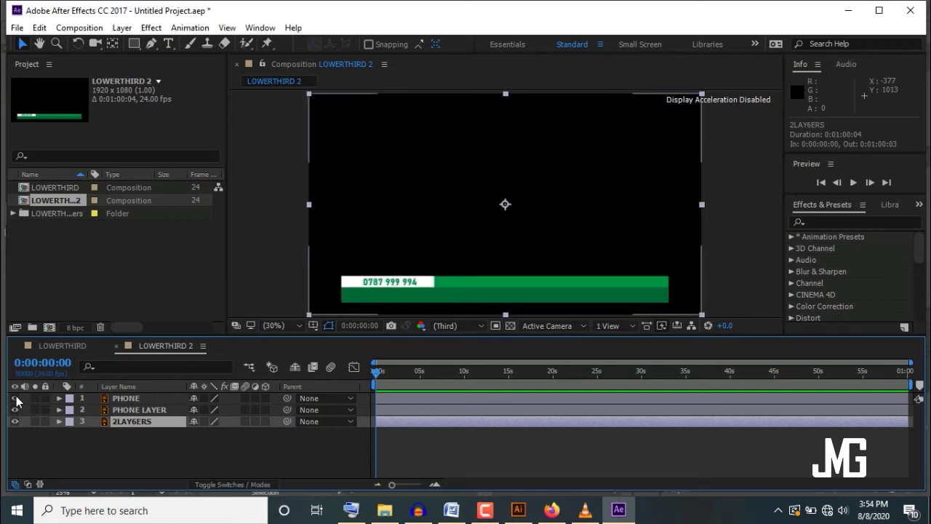
pyautogui.click(135, 443)
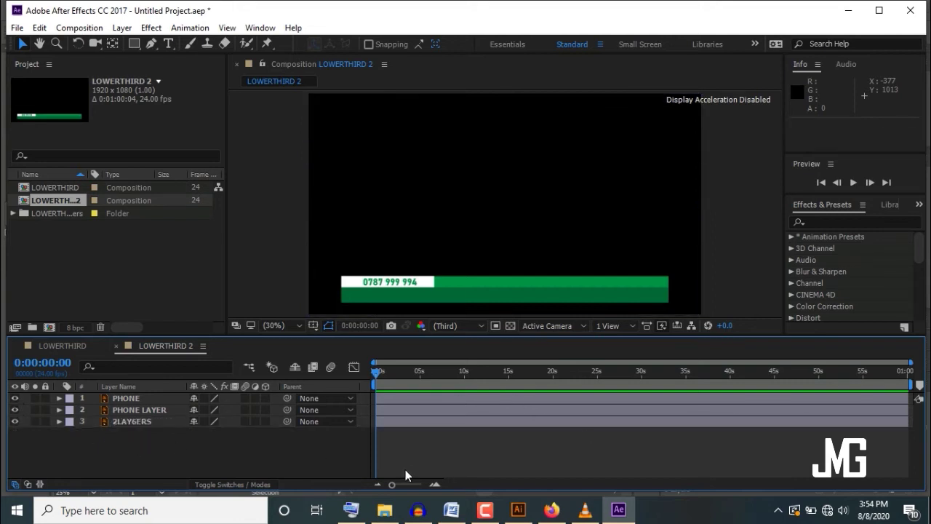
# Zoom the timeline to about 13 seconds and put the playhead at 0:00:01:01
pyautogui.moveTo(392, 485); pyautogui.dragTo(409, 484)
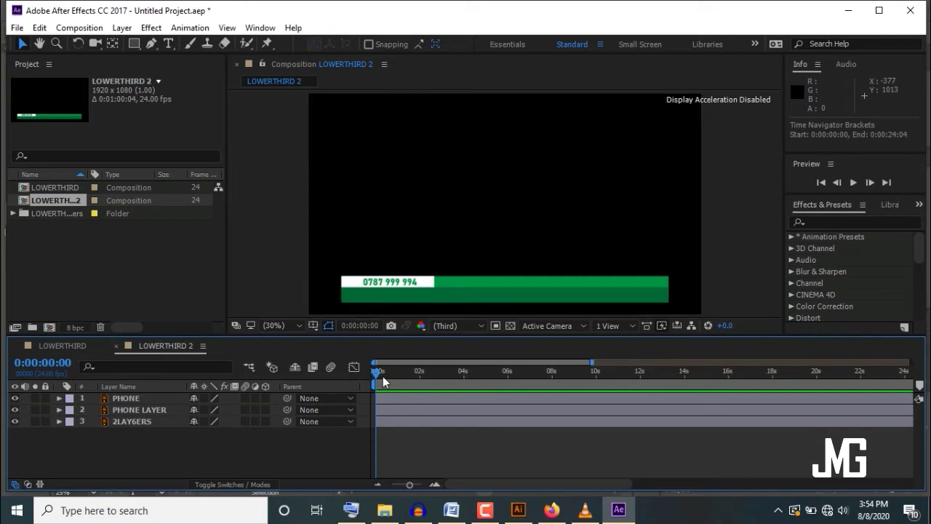
pyautogui.moveTo(383, 376); pyautogui.dragTo(400, 373)
pyautogui.moveTo(409, 484); pyautogui.dragTo(415, 485)
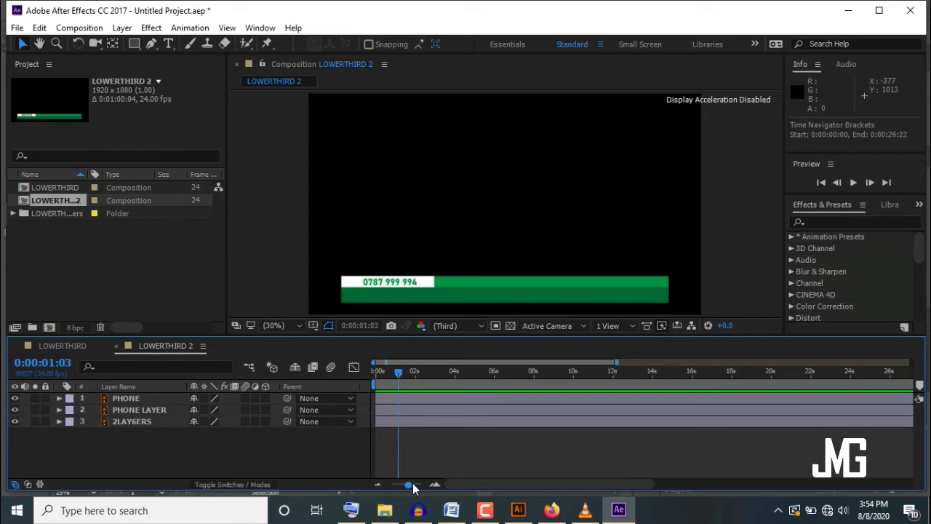
pyautogui.moveTo(420, 373); pyautogui.dragTo(418, 375)
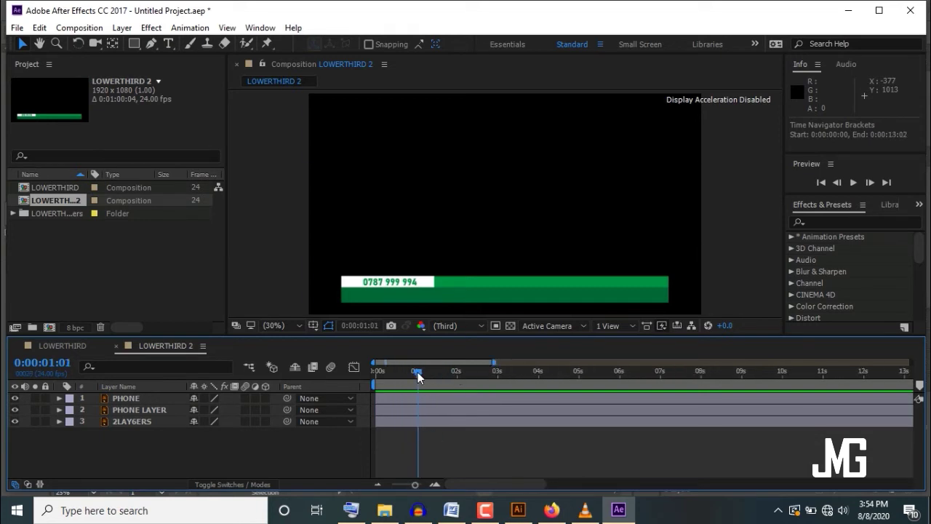
# Toggle the PHONE layer's visibility off and on, then select PHONE LAYER
pyautogui.click(138, 400)
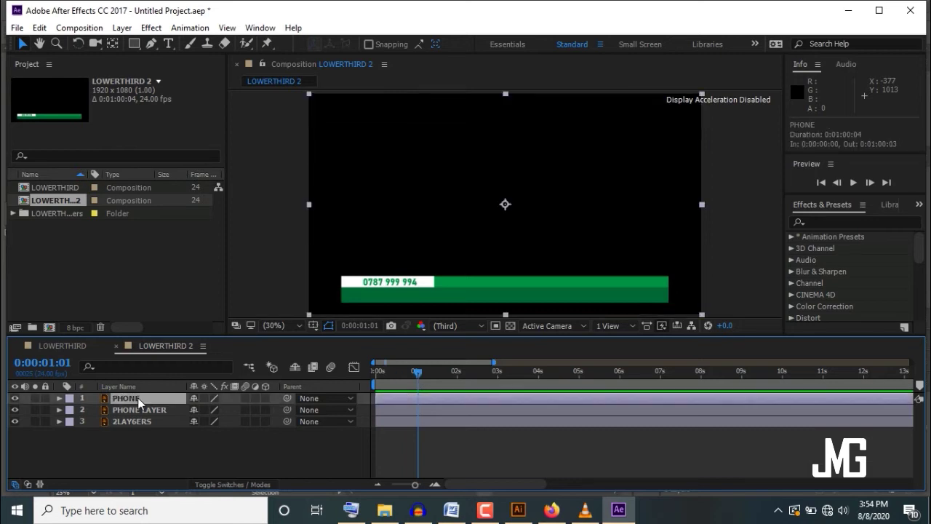
pyautogui.click(14, 398)
pyautogui.click(15, 398)
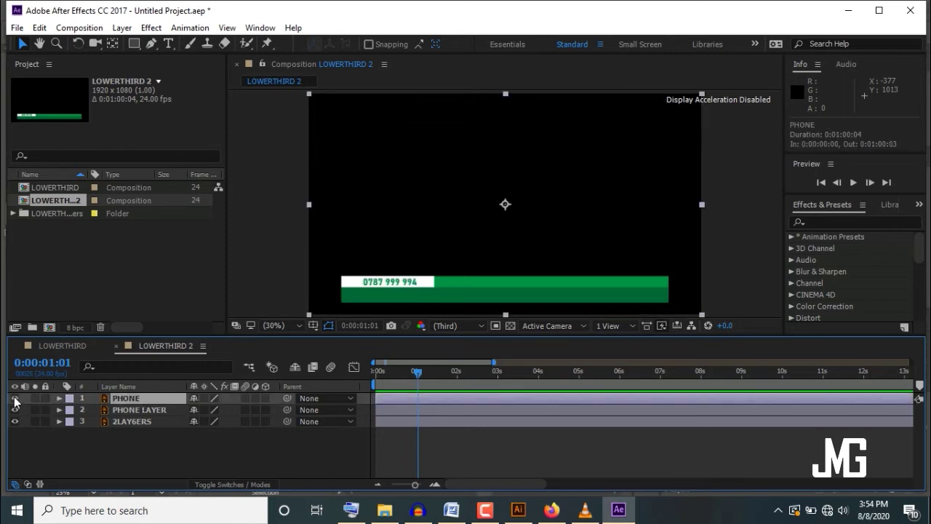
pyautogui.click(151, 412)
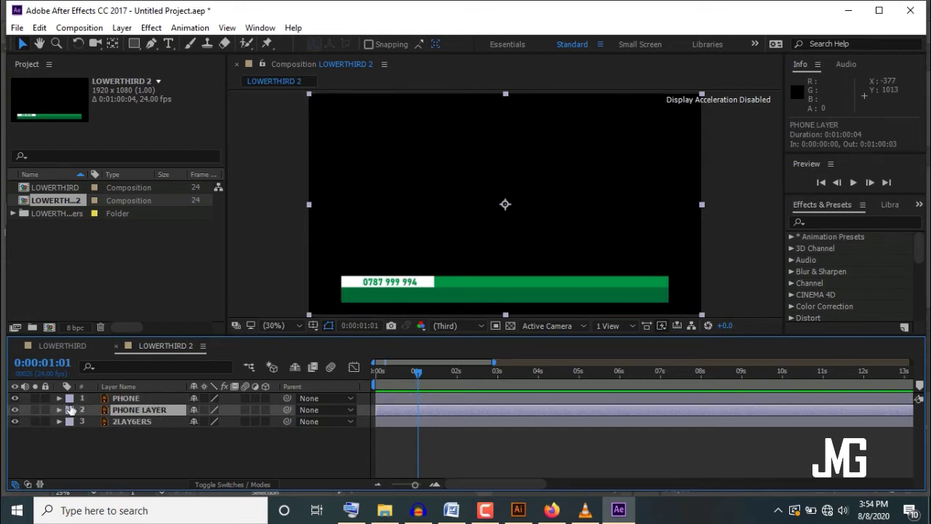
pyautogui.press('p')
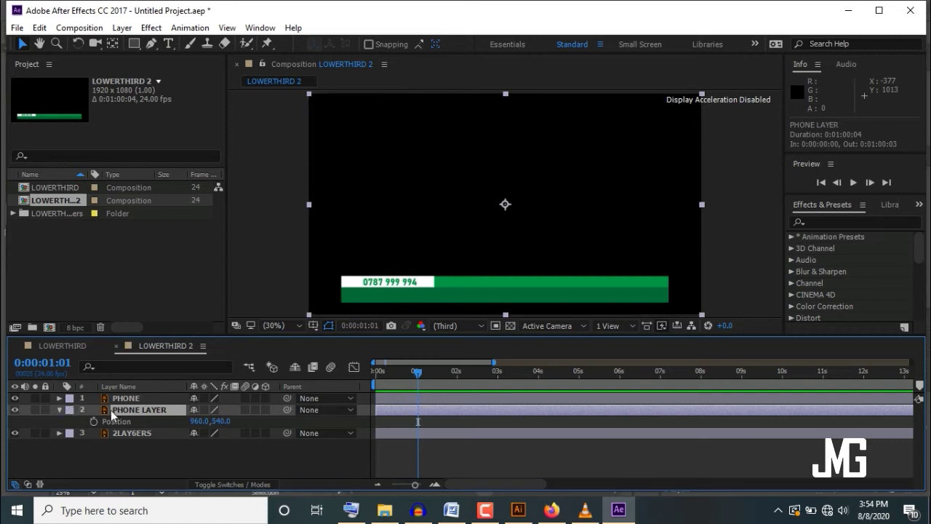
pyautogui.click(93, 421)
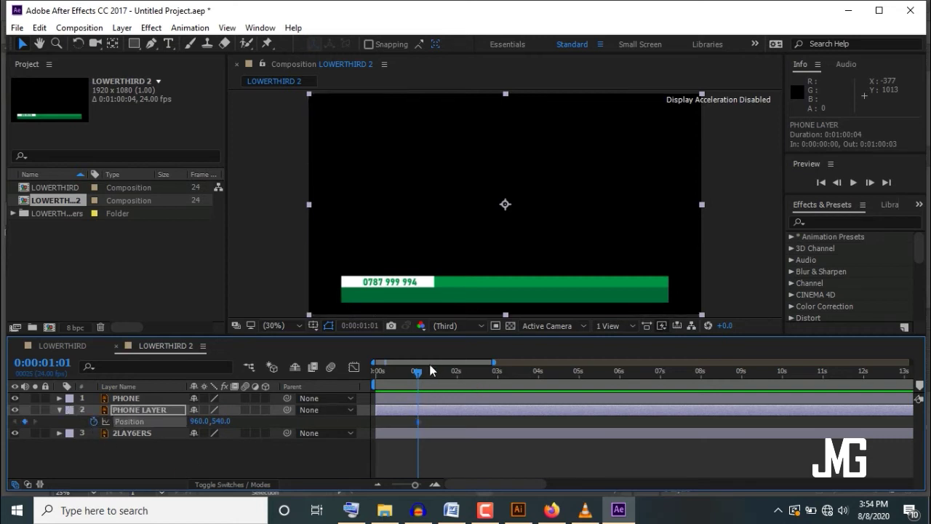
pyautogui.moveTo(407, 374); pyautogui.dragTo(382, 373)
pyautogui.press('Home')
pyautogui.click(198, 421)
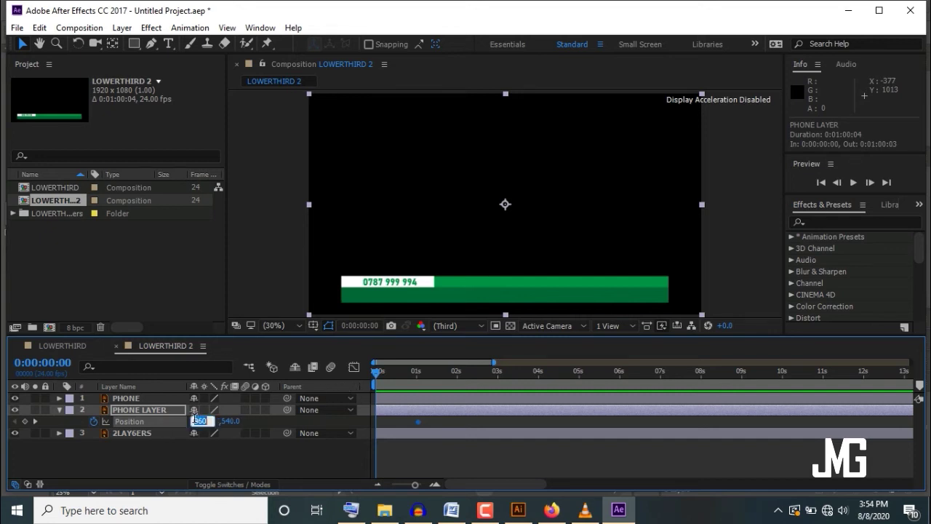
pyautogui.click(185, 455)
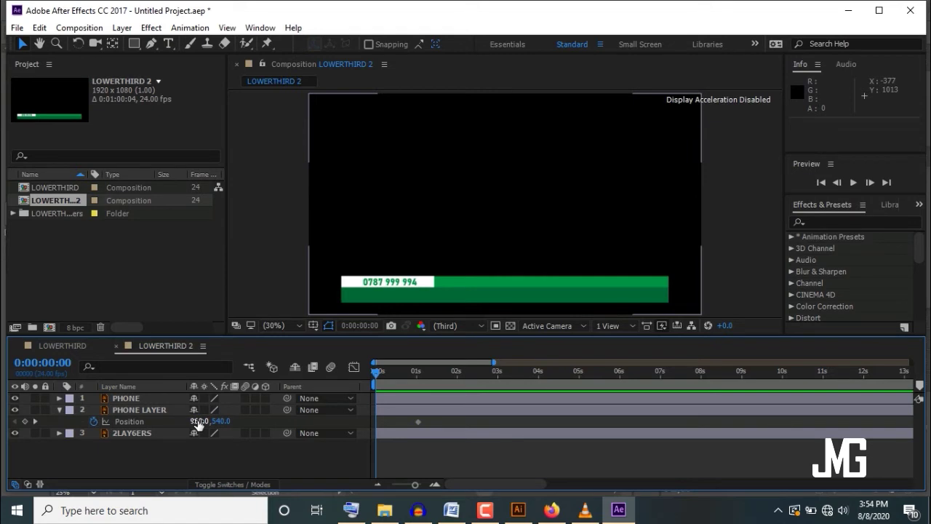
pyautogui.moveTo(198, 424); pyautogui.dragTo(178, 424)
pyautogui.click(172, 419)
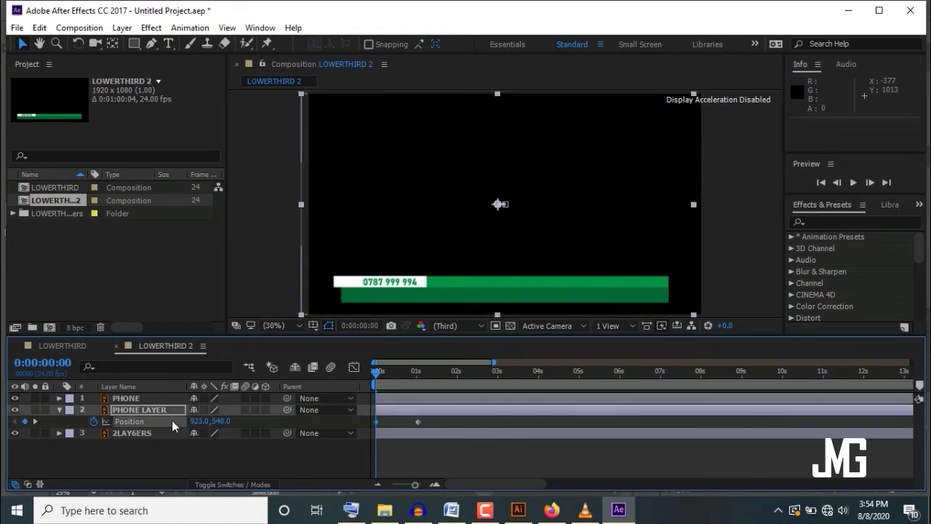
pyautogui.click(39, 27)
pyautogui.click(64, 44)
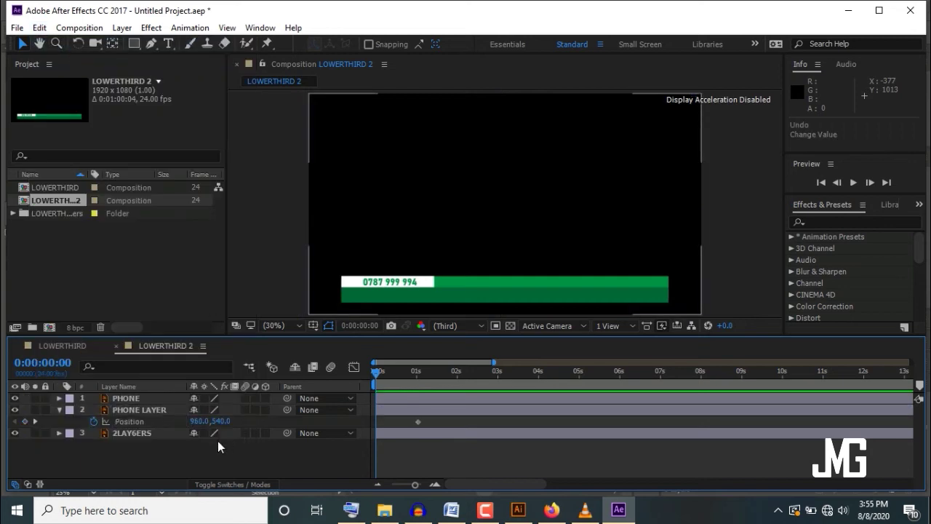
pyautogui.click(417, 421)
pyautogui.press('Delete')
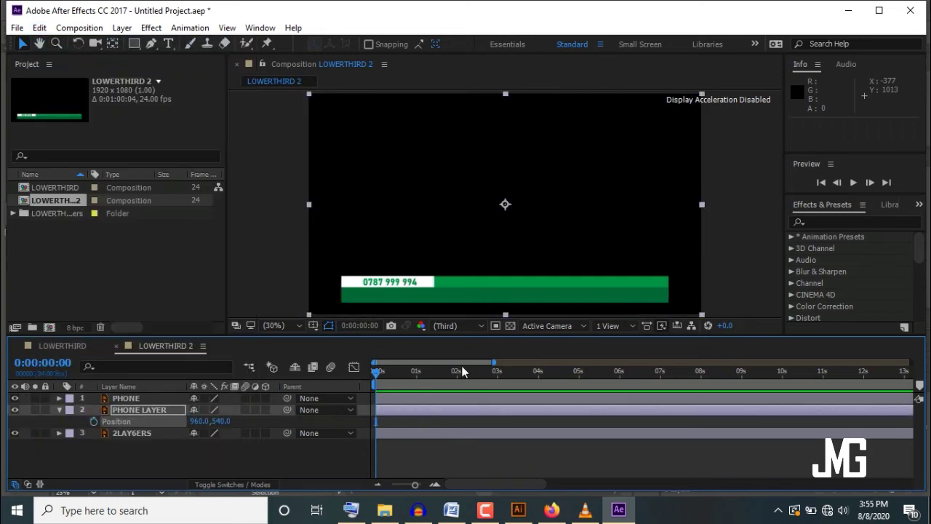
pyautogui.click(139, 409)
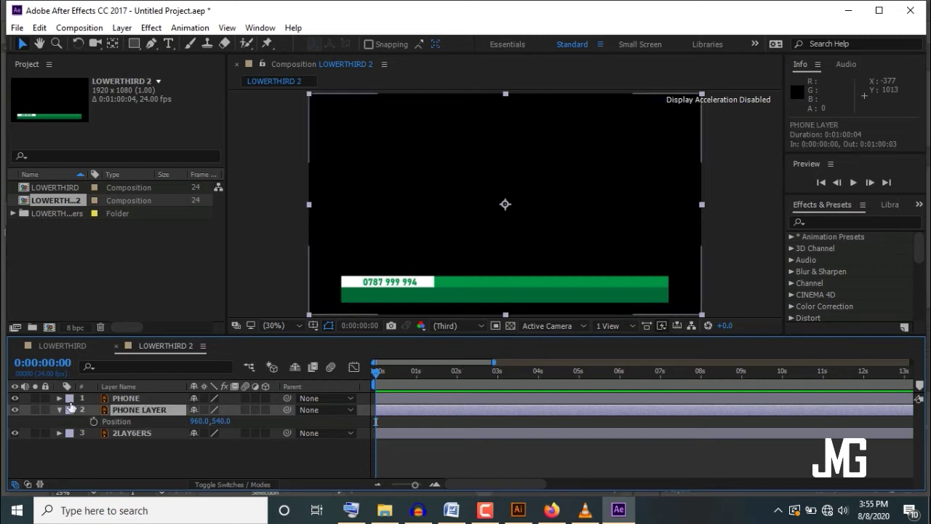
pyautogui.click(60, 409)
pyautogui.click(211, 457)
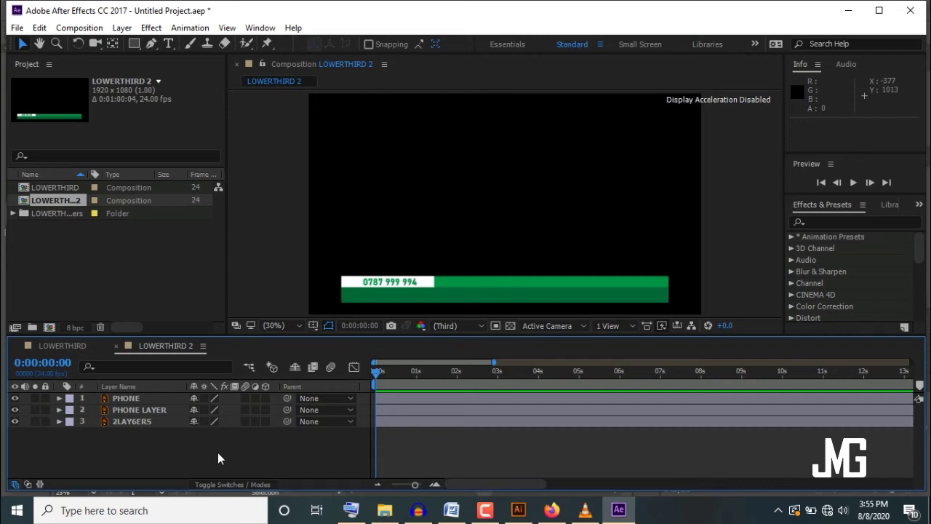
pyautogui.click(175, 413)
pyautogui.click(147, 414)
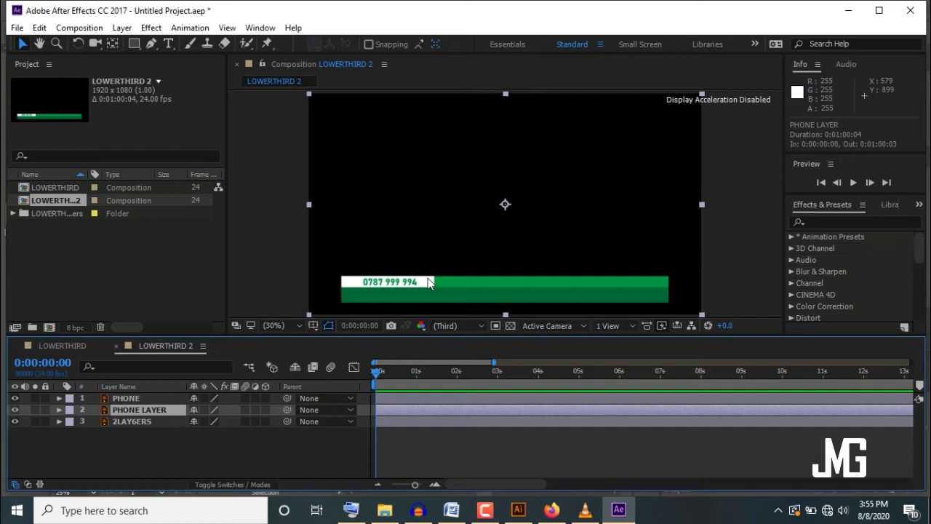
# Move PHONE LAYER's anchor point from the frame centre to the white bar's left end
pyautogui.press('F4')
pyautogui.press('F2')
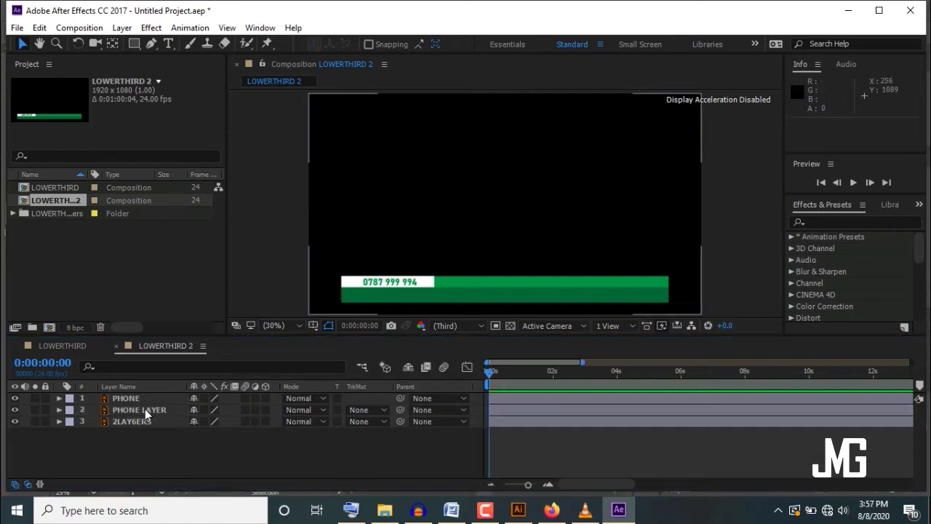
pyautogui.click(147, 412)
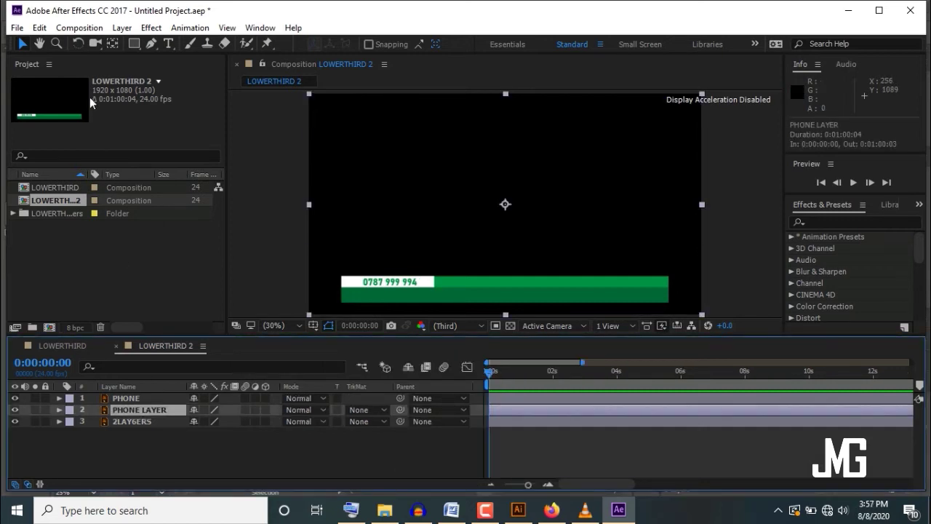
pyautogui.click(112, 45)
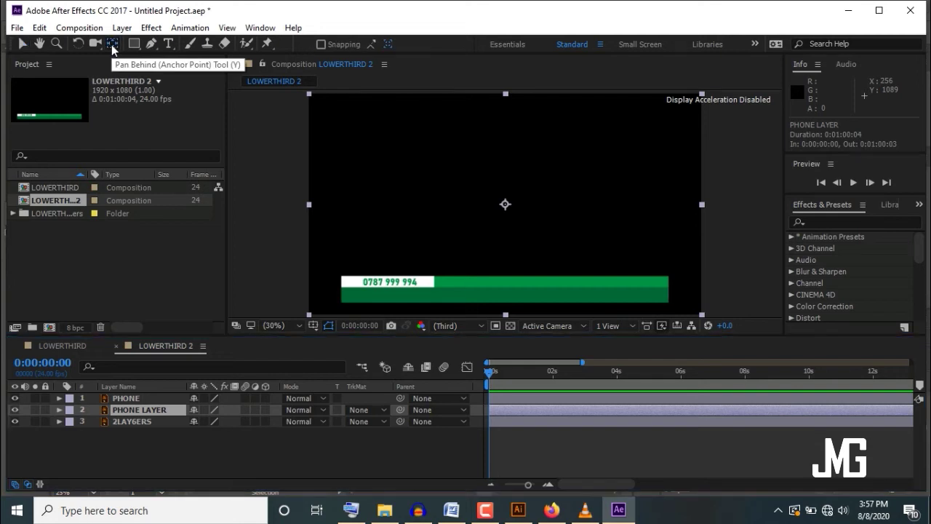
pyautogui.moveTo(505, 204)
pyautogui.mouseDown()
pyautogui.moveTo(349, 289)
pyautogui.moveTo(343, 281)
pyautogui.mouseUp()
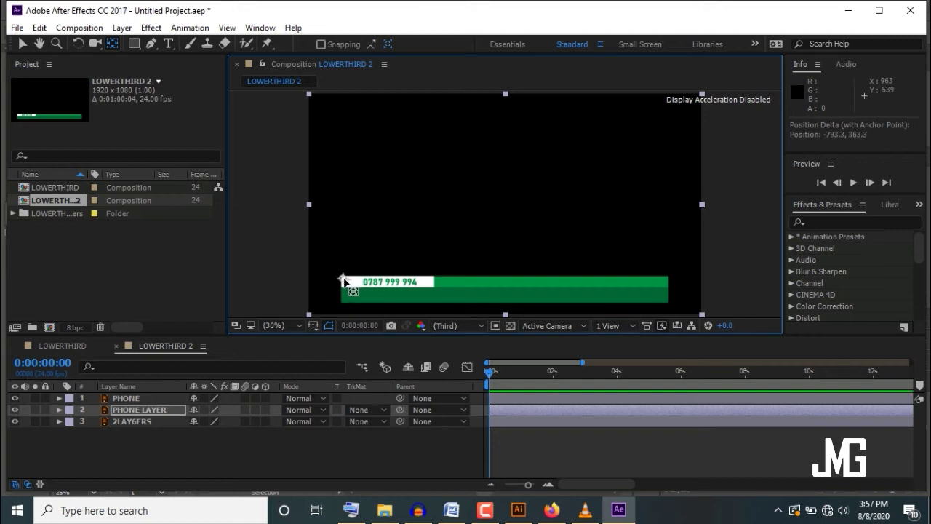
pyautogui.moveTo(344, 280); pyautogui.dragTo(344, 282)
# At 100% view, nudge PHONE LAYER's anchor point exactly onto the white bar's left edge
pyautogui.press('/')
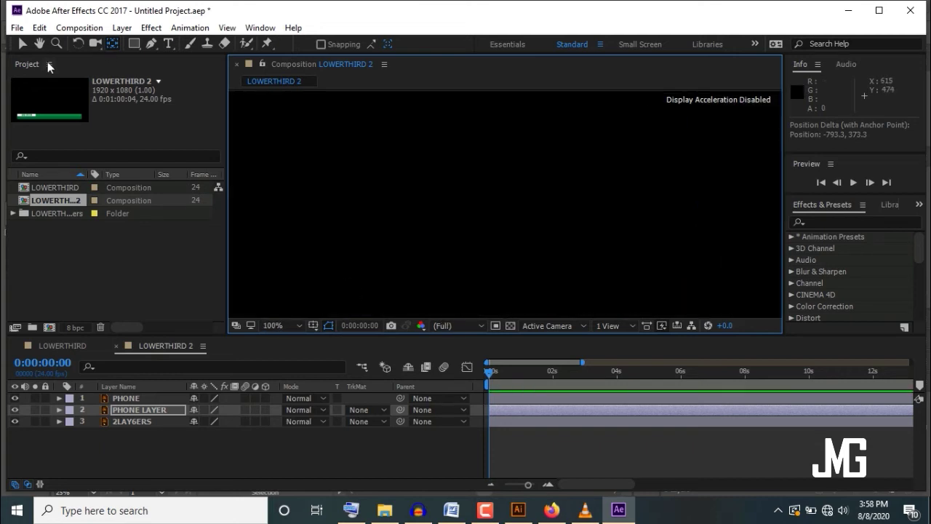
pyautogui.press('h')
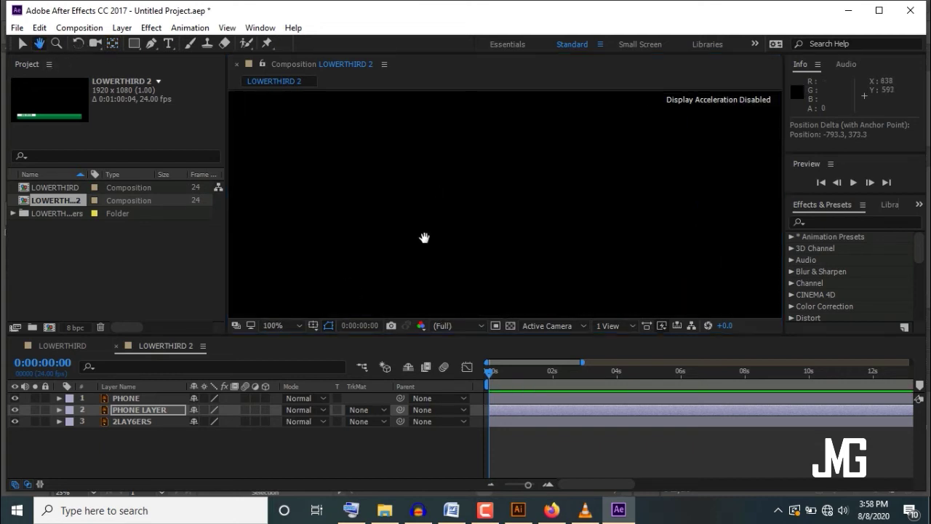
pyautogui.moveTo(473, 196)
pyautogui.mouseDown()
pyautogui.moveTo(493, 218)
pyautogui.moveTo(555, 238)
pyautogui.mouseUp()
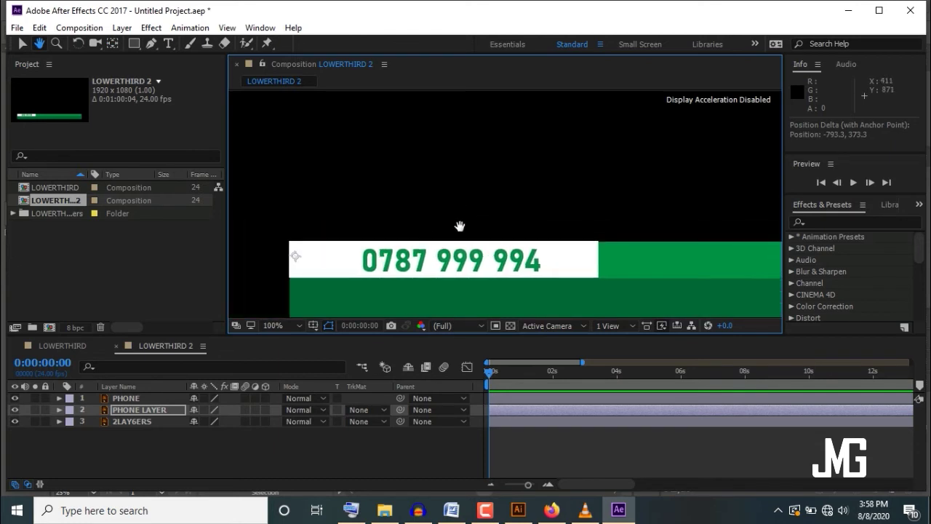
pyautogui.moveTo(457, 225); pyautogui.dragTo(474, 222)
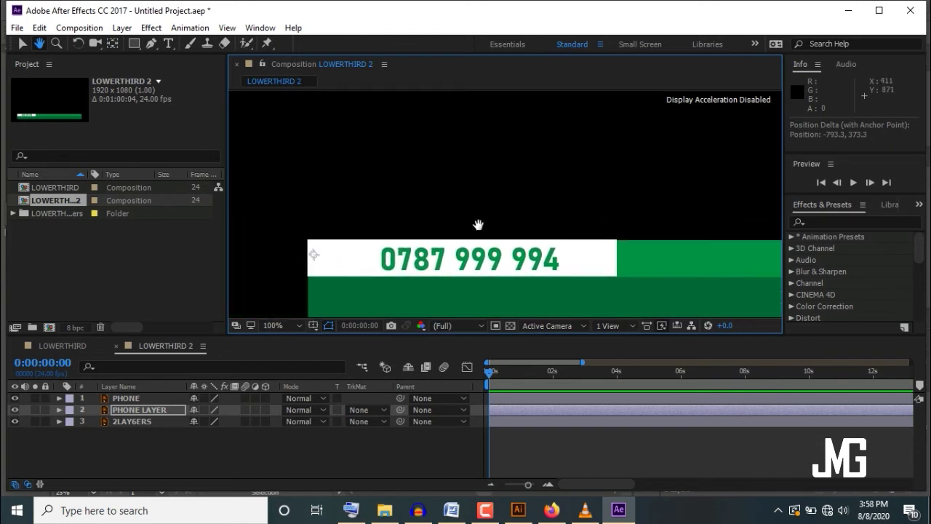
pyautogui.click(112, 43)
pyautogui.moveTo(316, 252); pyautogui.dragTo(311, 254)
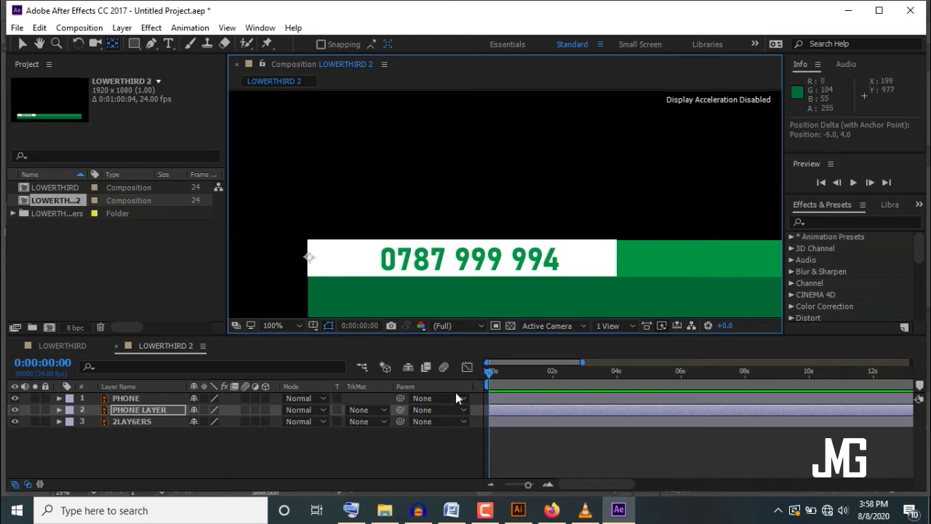
# Show only PHONE LAYER's Scale (100.0,100.0%) and set the current time to 0:00:01:02
pyautogui.click(146, 410)
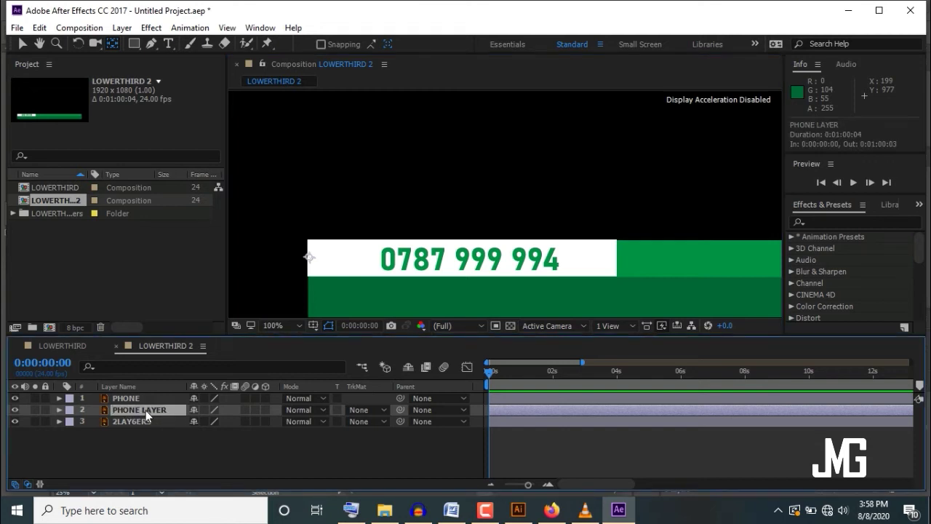
pyautogui.press('s')
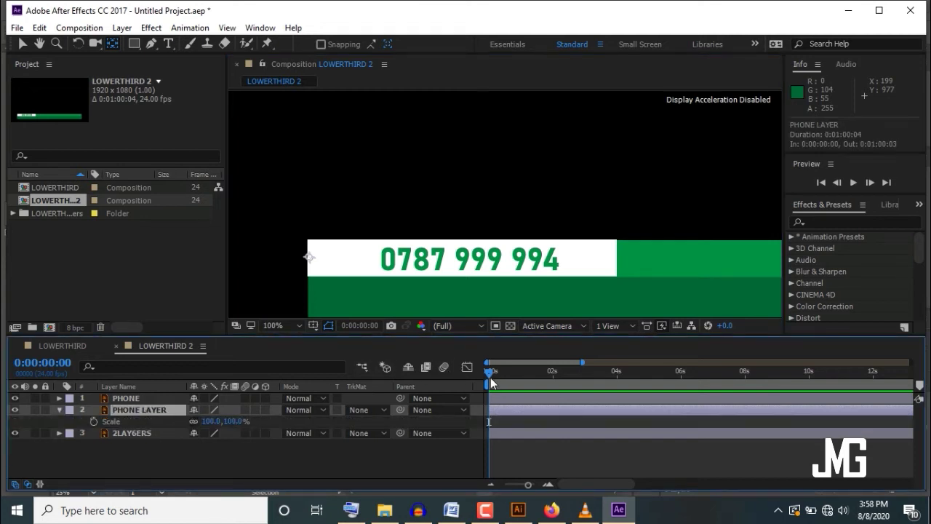
pyautogui.moveTo(492, 383); pyautogui.dragTo(525, 382)
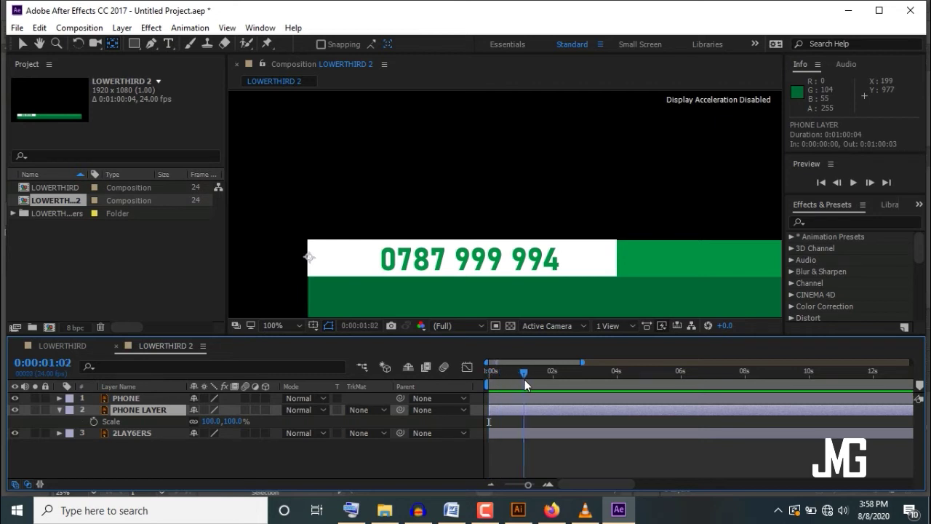
# Keyframe PHONE LAYER's Scale from 0.0,100.0% at the start to 100% near one second
pyautogui.click(93, 422)
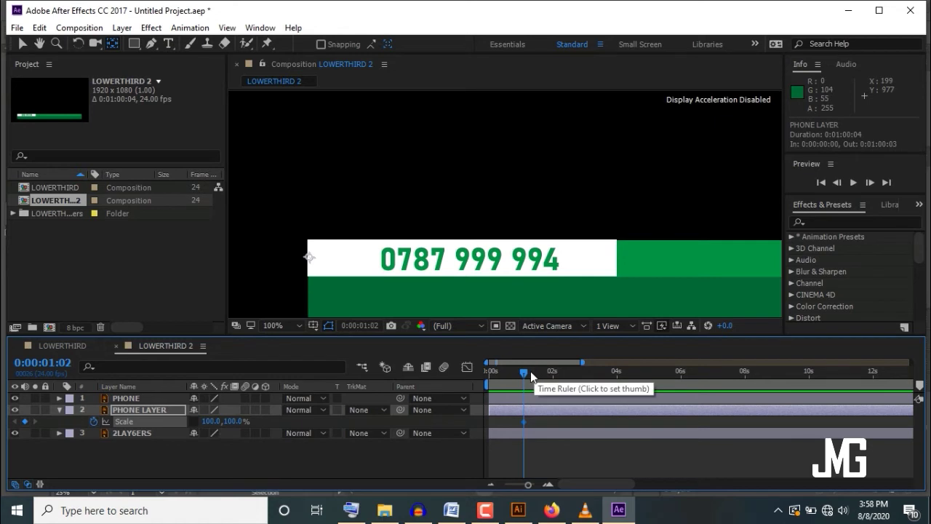
pyautogui.moveTo(529, 371); pyautogui.dragTo(477, 382)
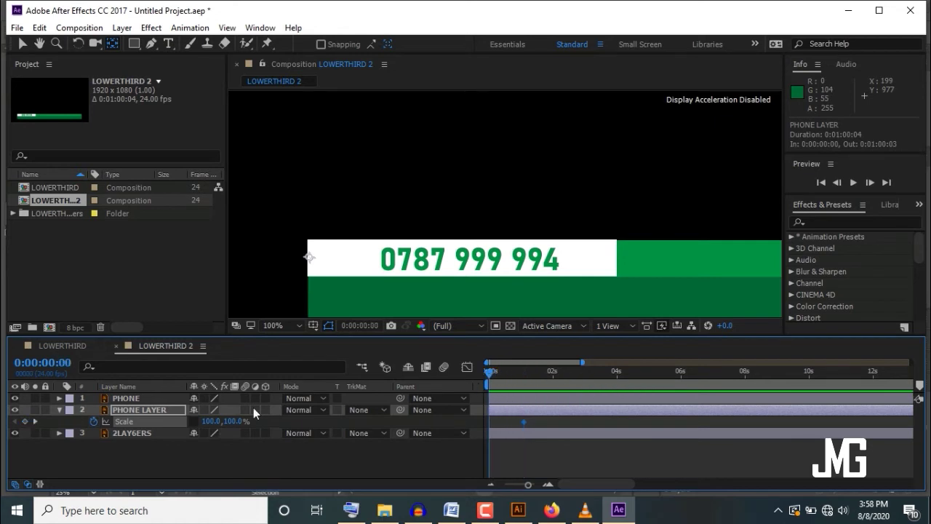
pyautogui.moveTo(211, 421); pyautogui.dragTo(97, 421)
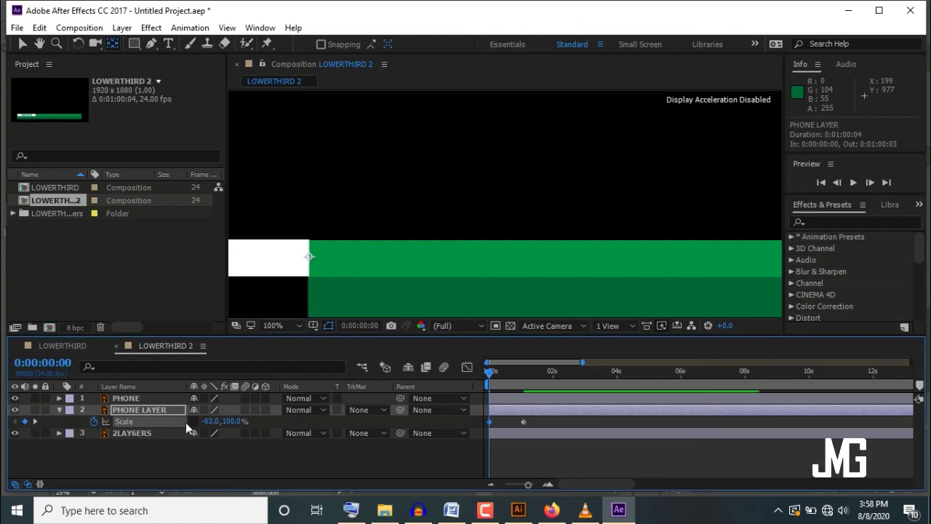
pyautogui.click(209, 421)
pyautogui.write('0')
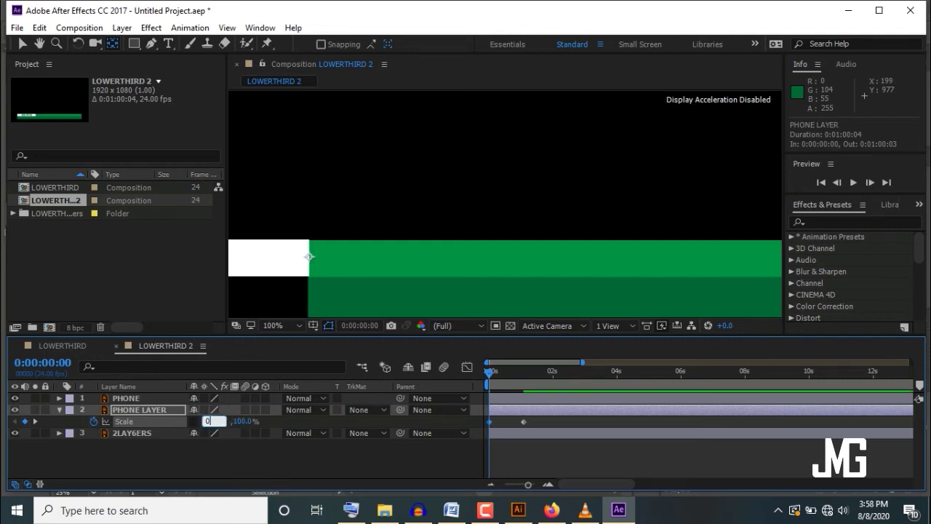
pyautogui.press('Return')
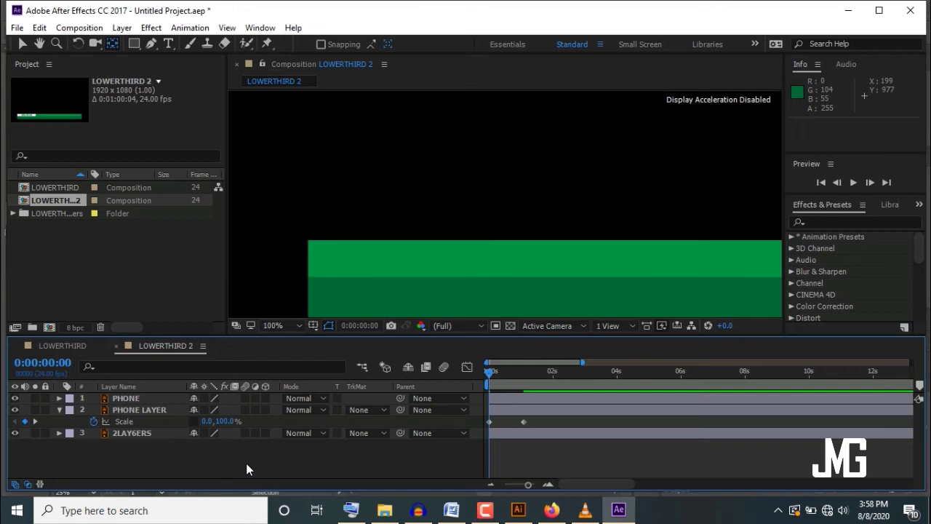
pyautogui.press('space')
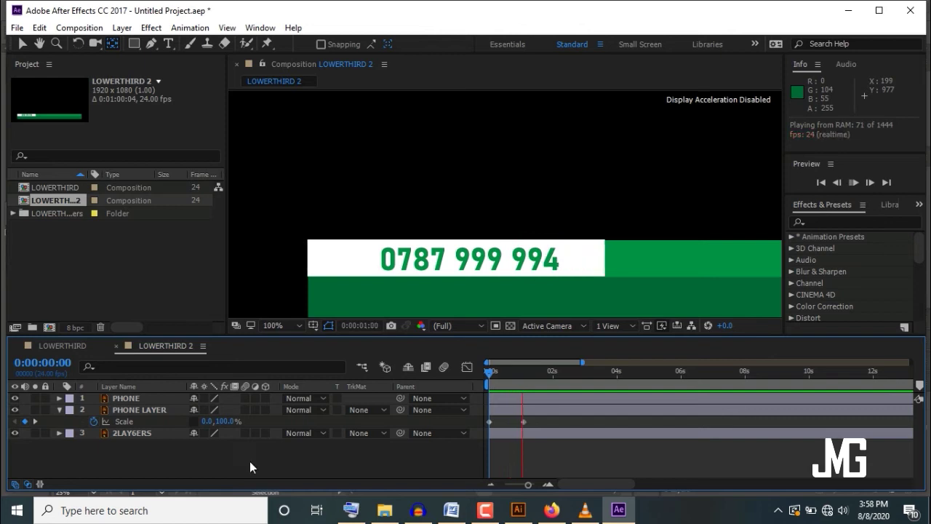
pyautogui.press('space')
# Move the 100% Scale keyframe earlier, to about 0:00:00:09, for a faster scale-in
pyautogui.moveTo(528, 484); pyautogui.dragTo(531, 484)
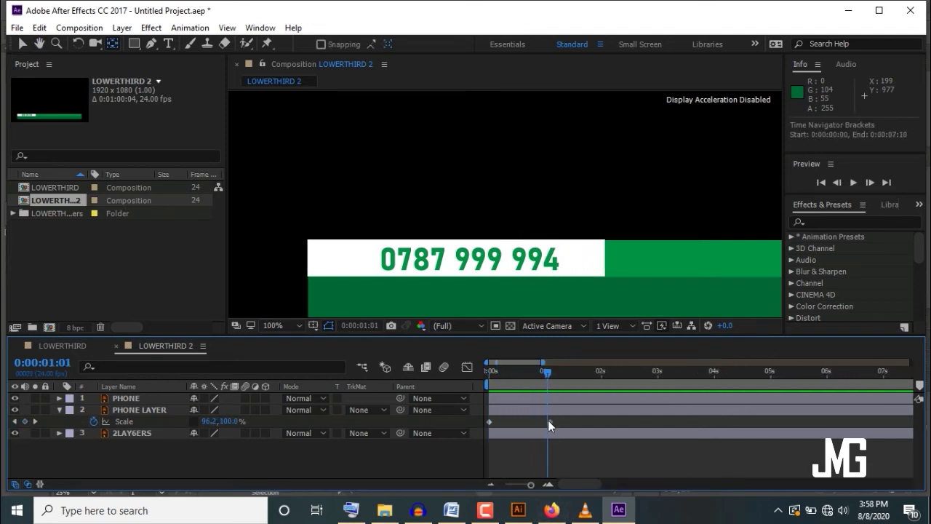
pyautogui.moveTo(550, 421); pyautogui.dragTo(514, 420)
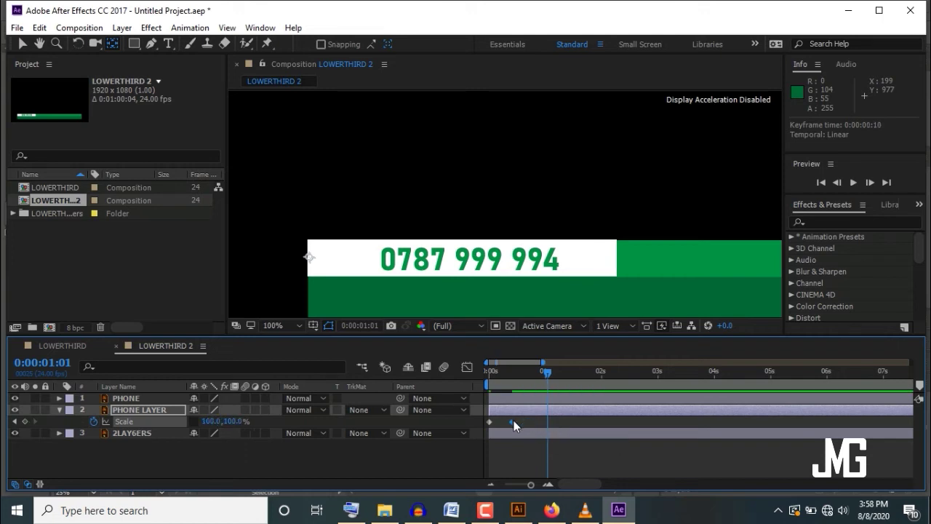
pyautogui.click(543, 372)
pyautogui.press('space')
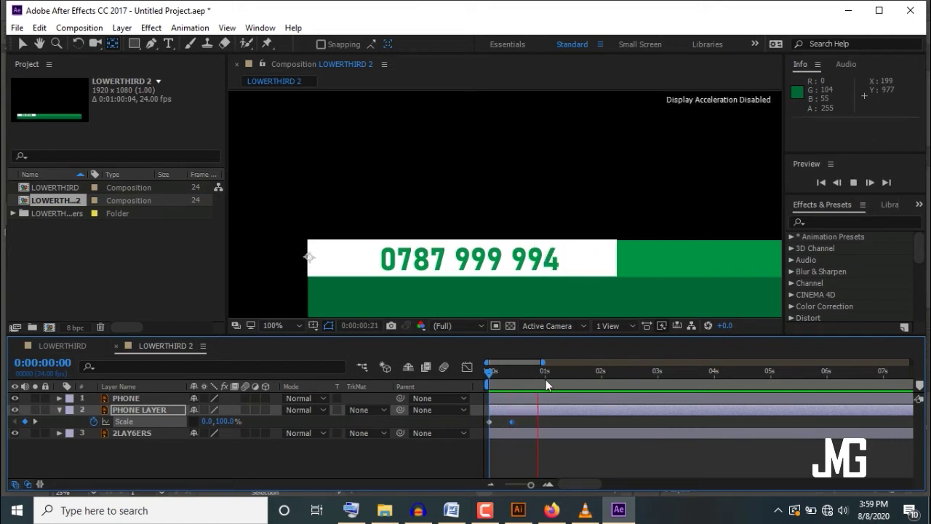
pyautogui.press('space')
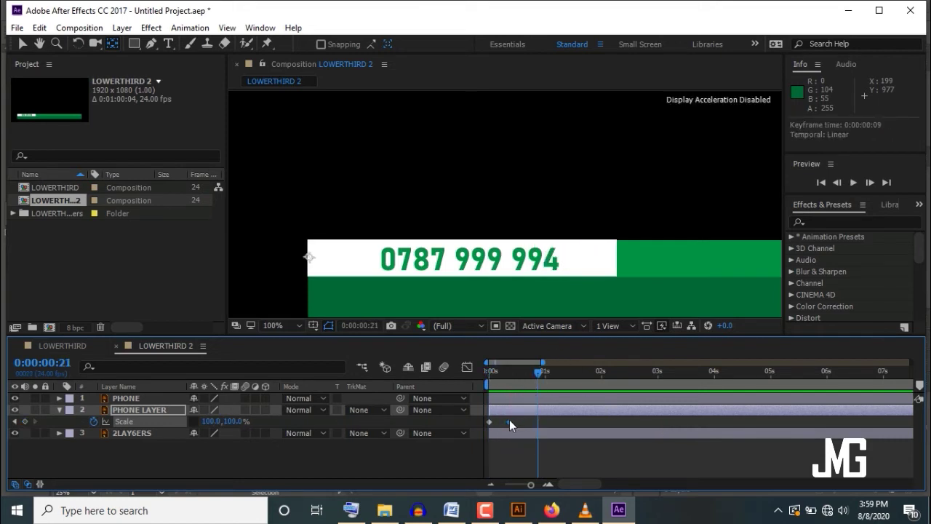
pyautogui.moveTo(509, 420); pyautogui.dragTo(485, 425)
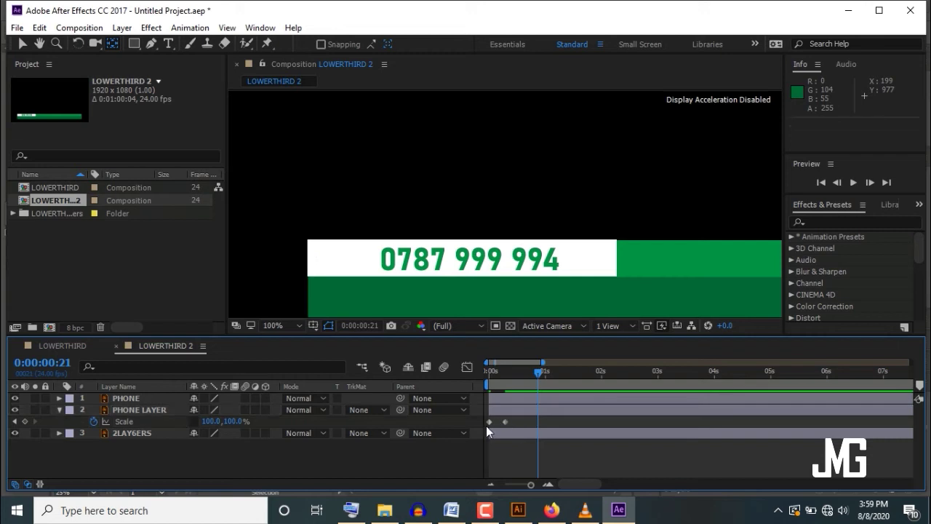
# Apply Easy Ease to the phone bar's Scale keyframes and preview the eased scale-in
pyautogui.rightClick(505, 419)
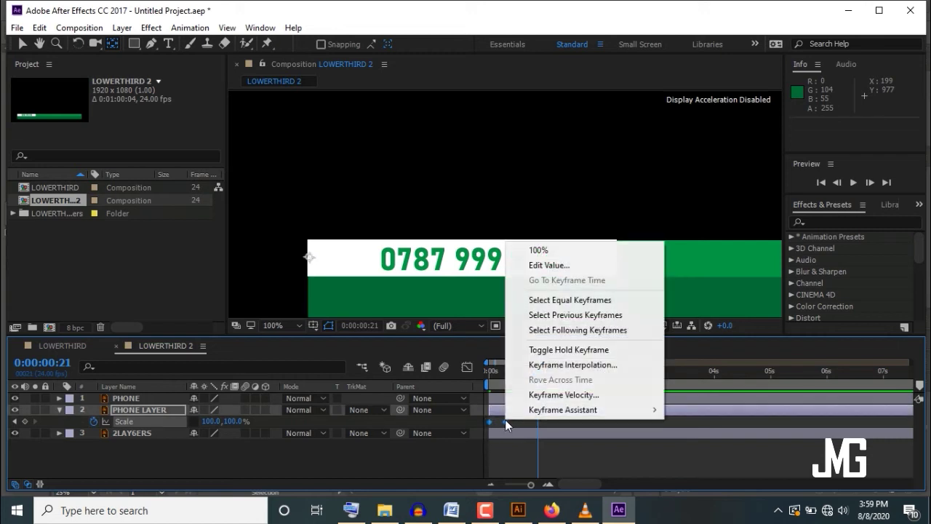
pyautogui.moveTo(589, 416)
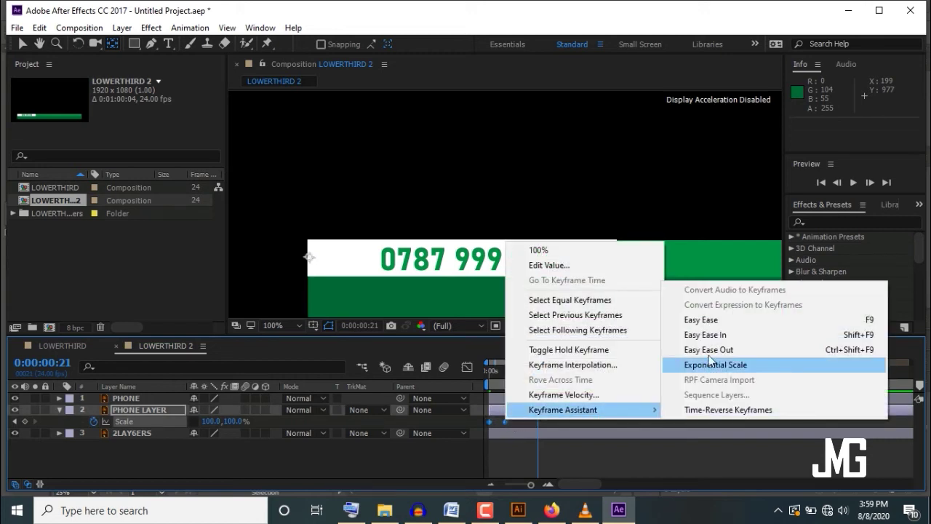
pyautogui.click(725, 321)
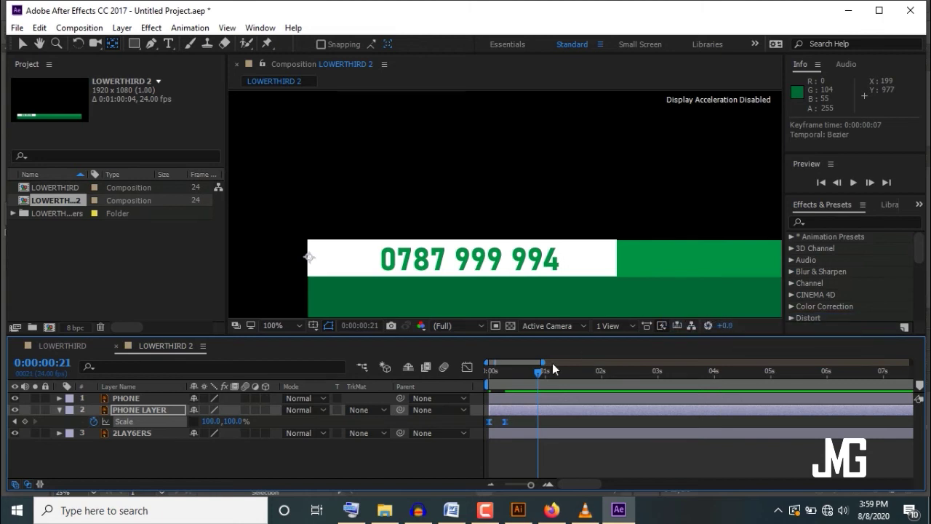
pyautogui.moveTo(539, 375); pyautogui.dragTo(455, 378)
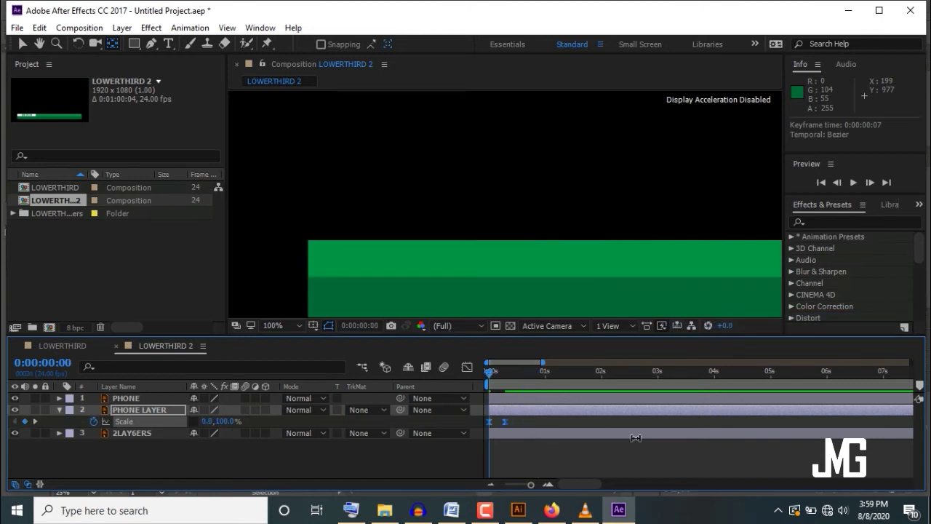
pyautogui.press('space')
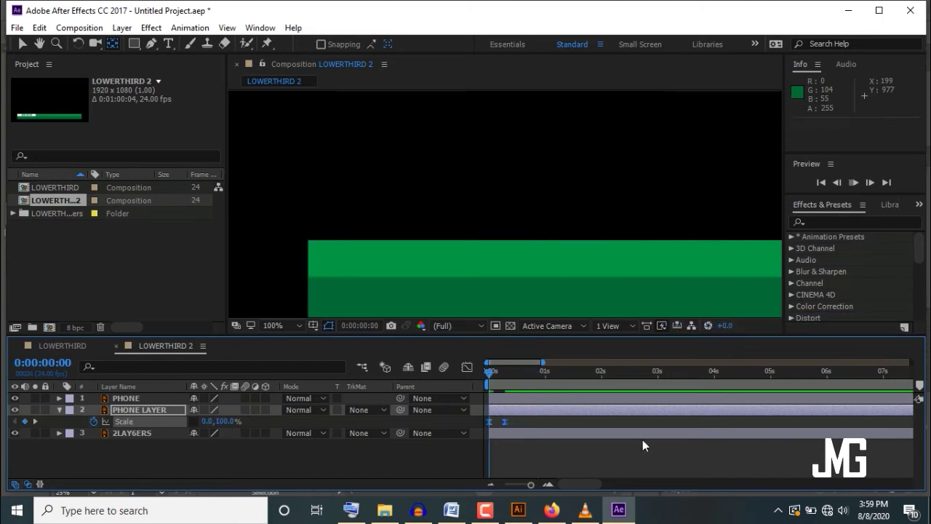
pyautogui.press('space')
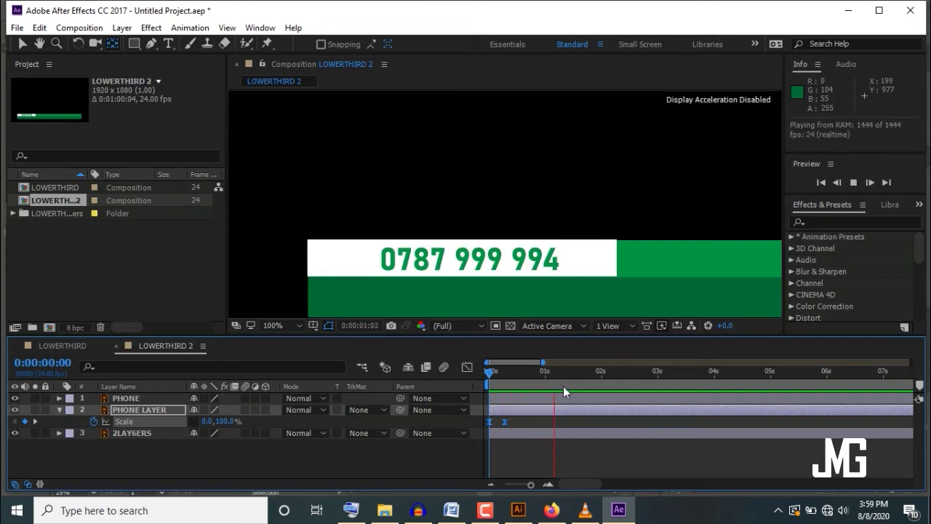
pyautogui.press('Home')
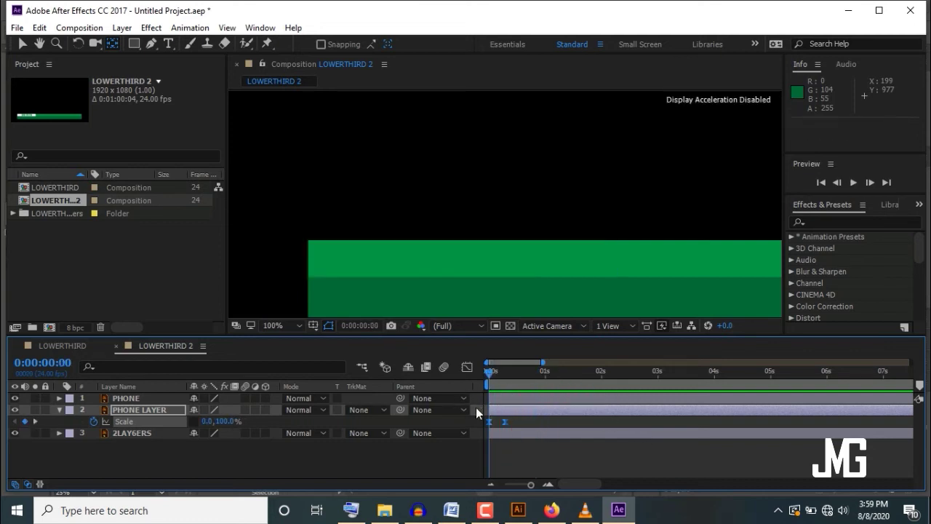
pyautogui.press('space')
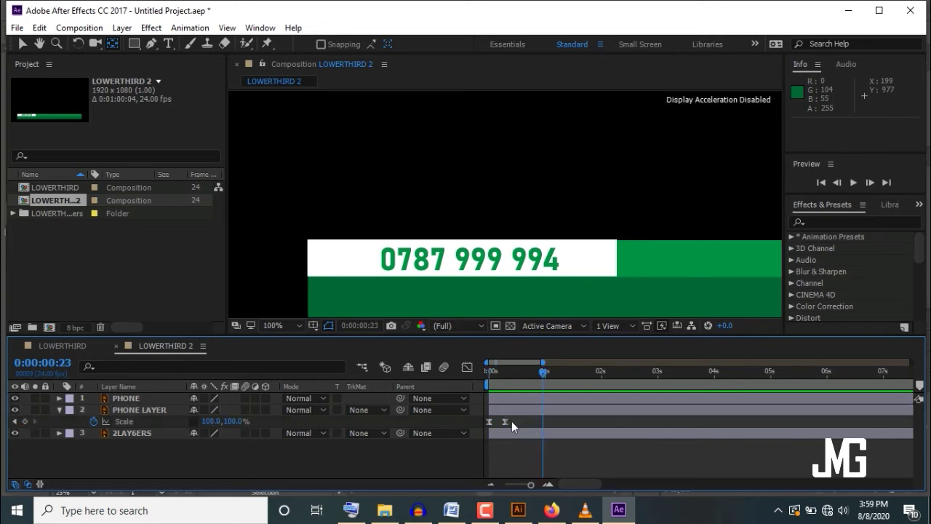
# Fine-tune the end Scale keyframe's timing by a frame, then bring up the Save As dialog
pyautogui.moveTo(507, 422); pyautogui.dragTo(536, 422)
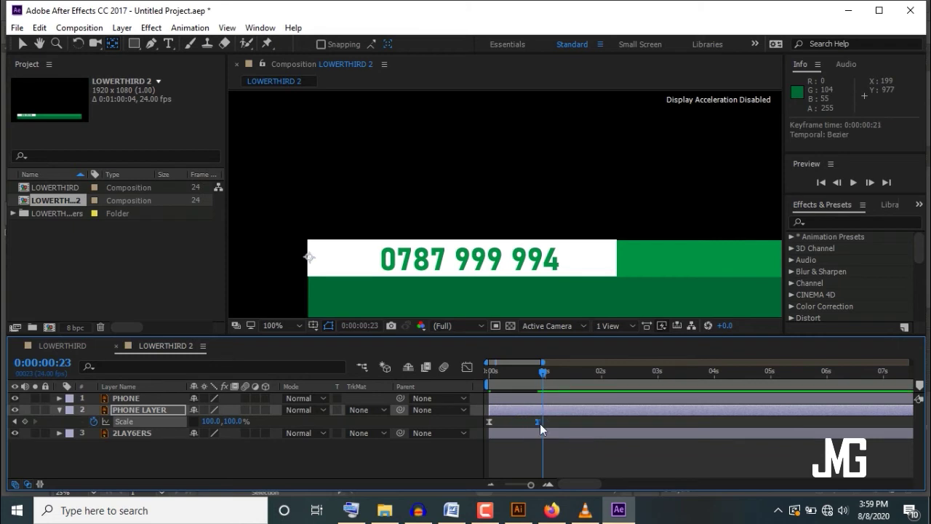
pyautogui.moveTo(539, 422); pyautogui.dragTo(532, 425)
pyautogui.press('space')
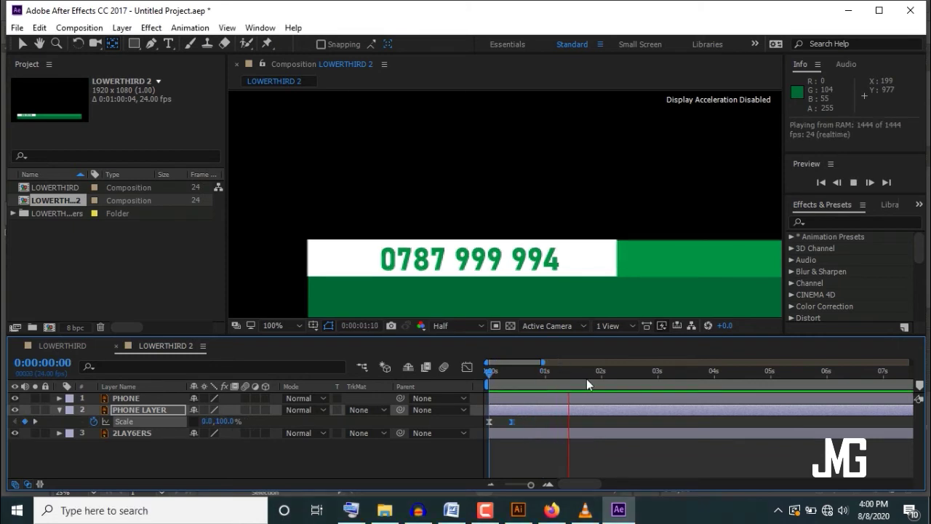
pyautogui.press('space')
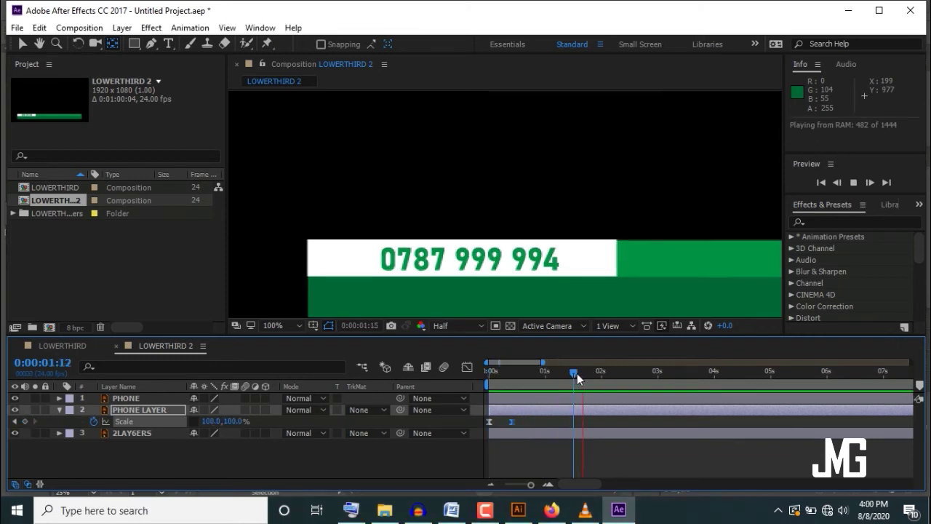
pyautogui.press('space')
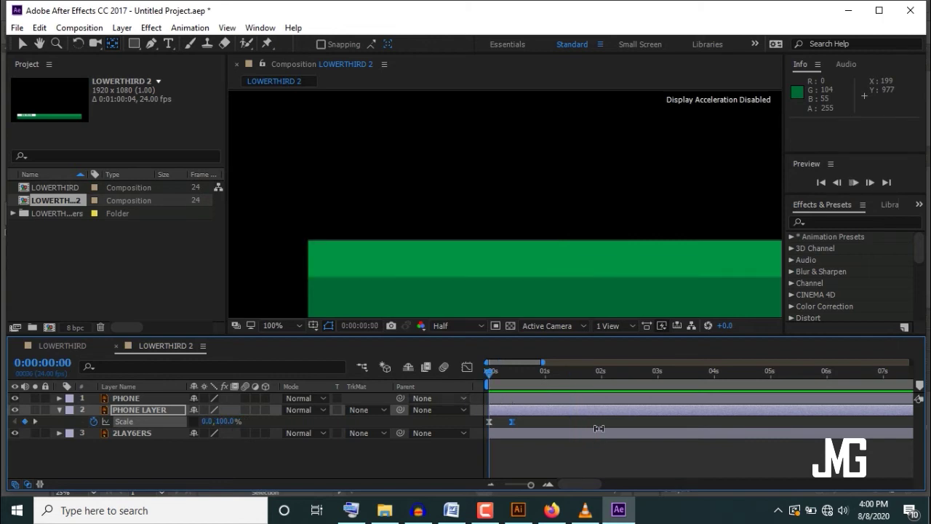
pyautogui.press('space')
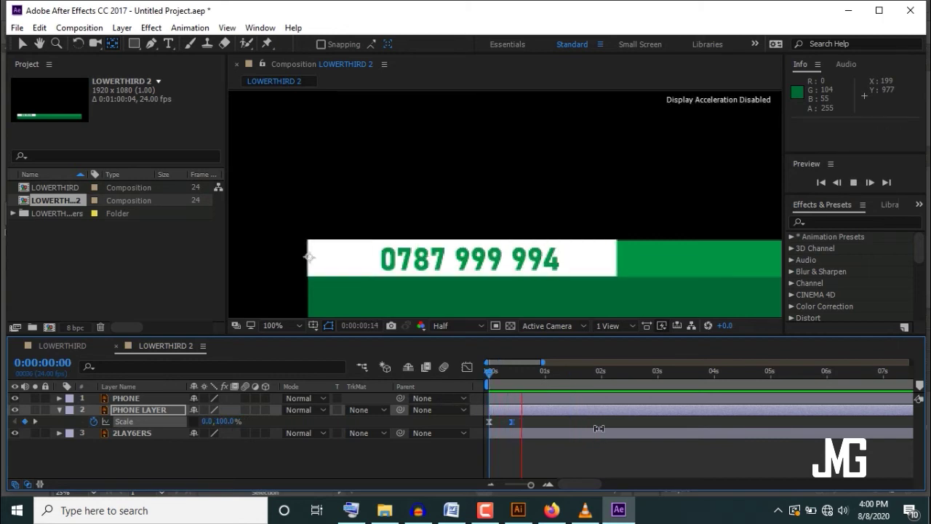
pyautogui.hotkey('ctrl', 's')
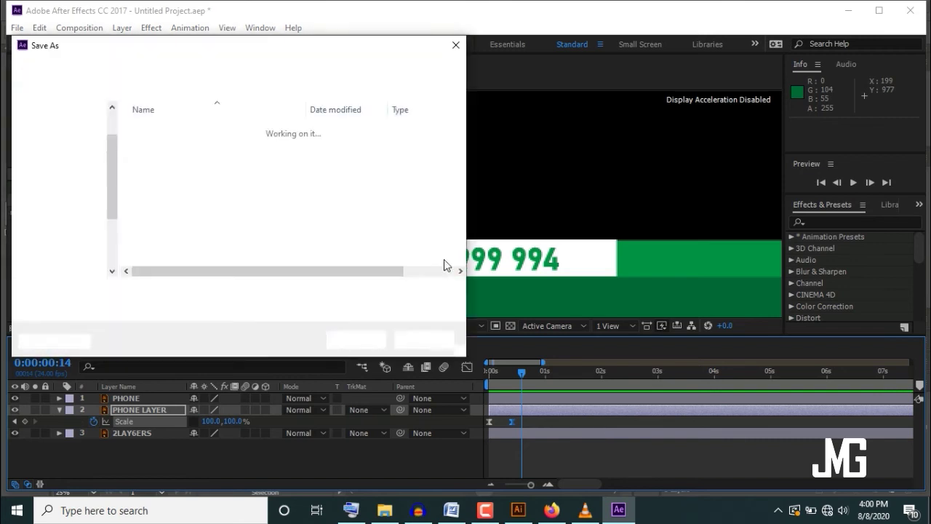
# Cancel Save As, set the viewer magnification to Fit, and deselect the phone layer
pyautogui.click(422, 339)
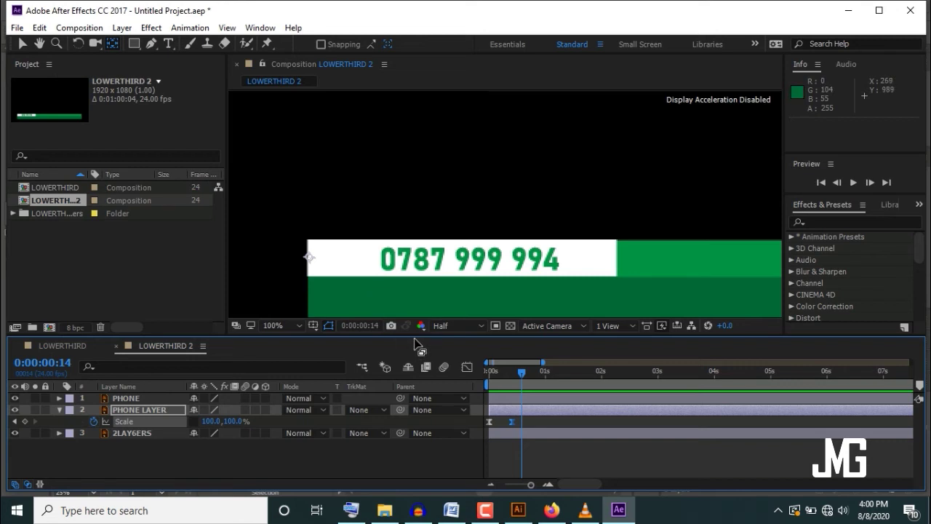
pyautogui.click(290, 326)
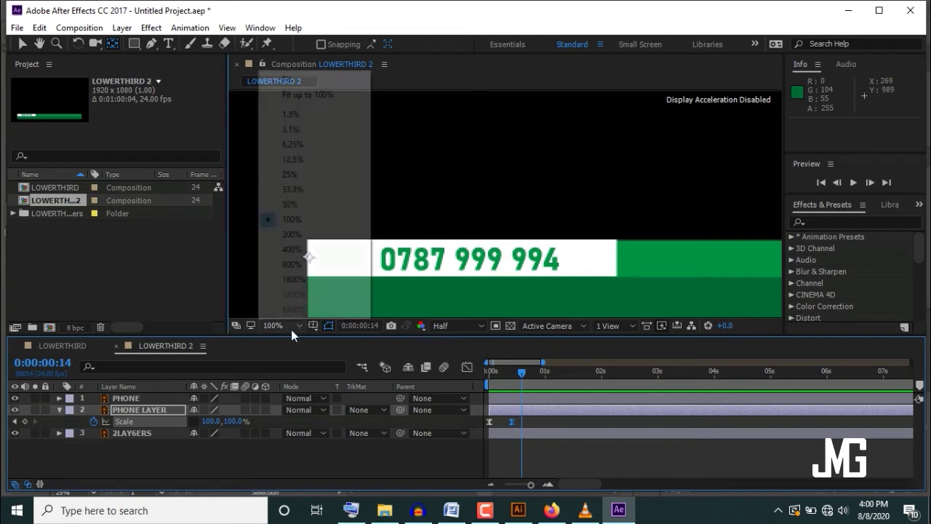
pyautogui.click(301, 87)
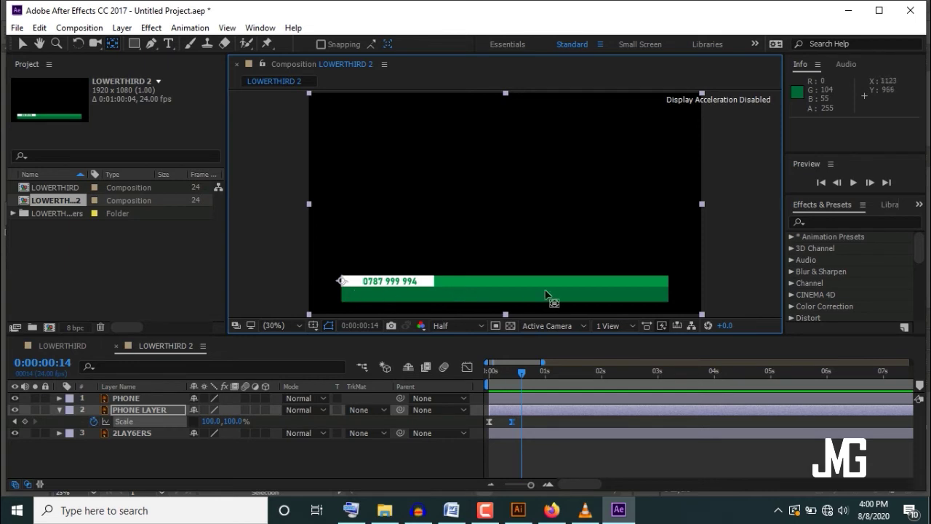
pyautogui.click(270, 222)
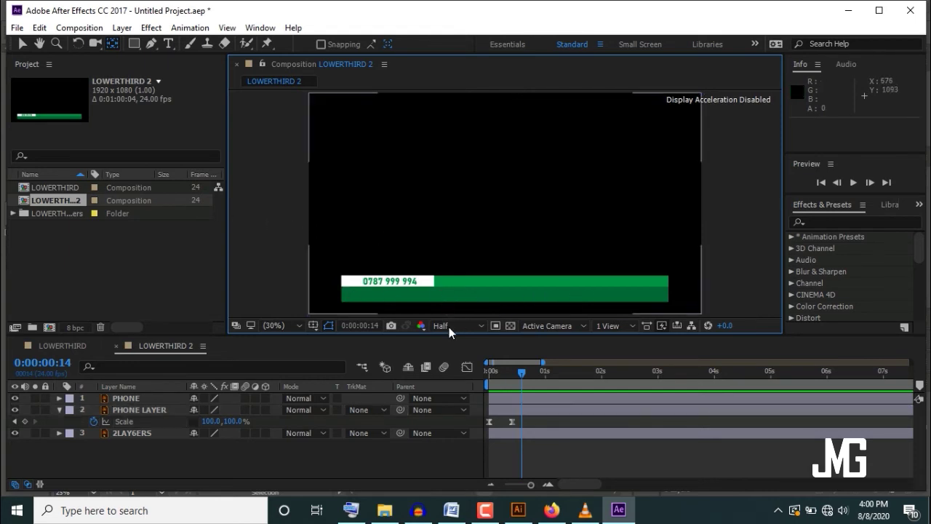
# Copy the OFISI ZIPO DAR ES SALAAM line from LOWER THIRD.ai, then return to After Effects
pyautogui.click(518, 509)
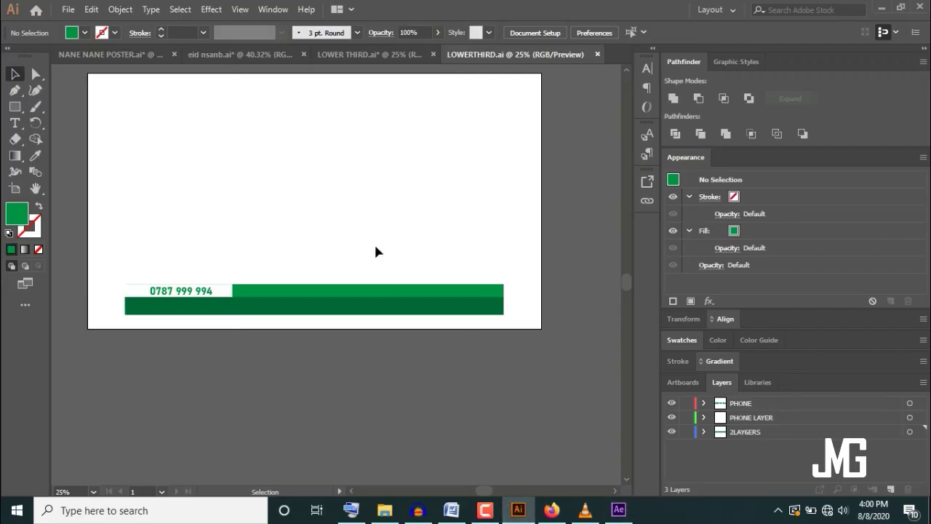
pyautogui.click(371, 55)
pyautogui.click(283, 191)
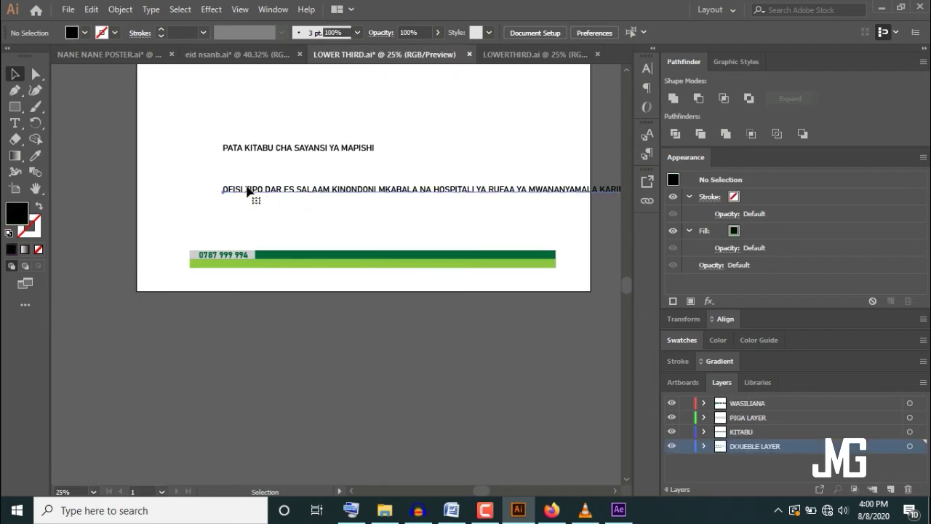
pyautogui.doubleClick(234, 192)
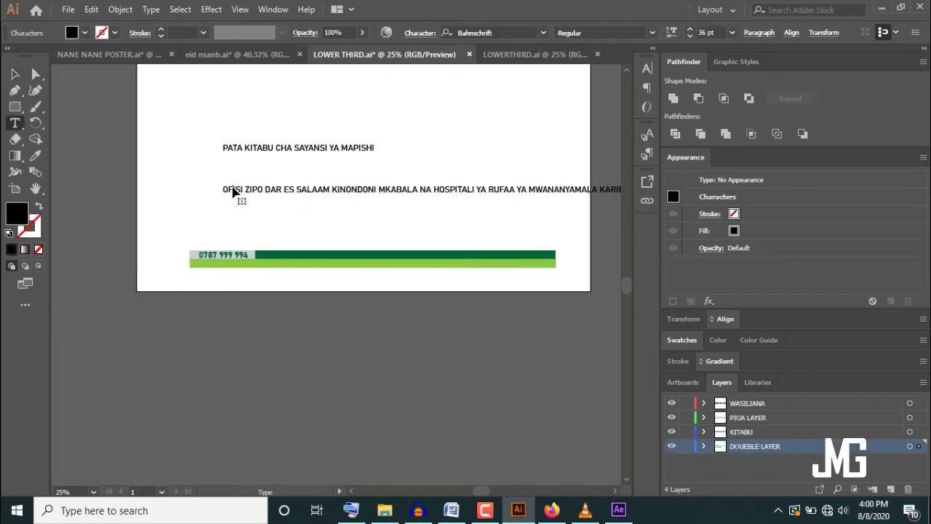
pyautogui.tripleClick(234, 192)
pyautogui.rightClick(284, 188)
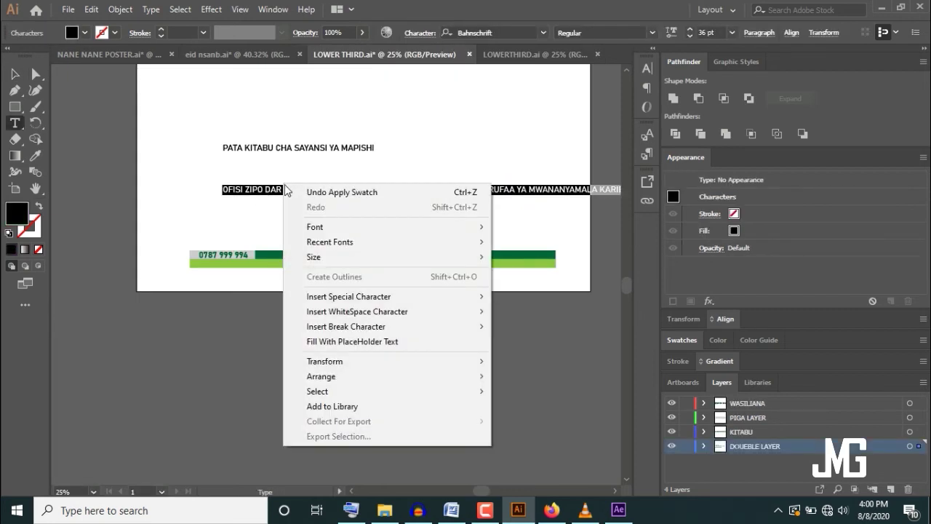
pyautogui.rightClick(269, 191)
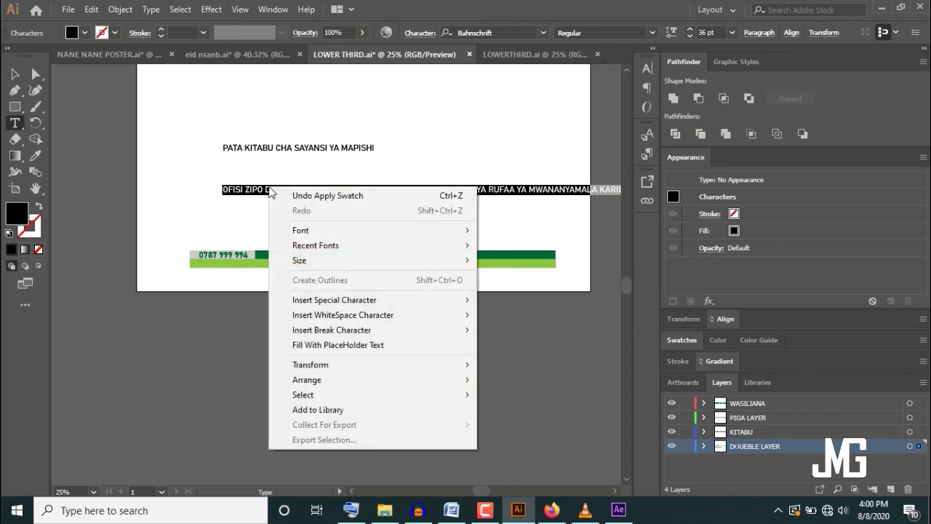
pyautogui.click(68, 8)
pyautogui.moveTo(91, 8)
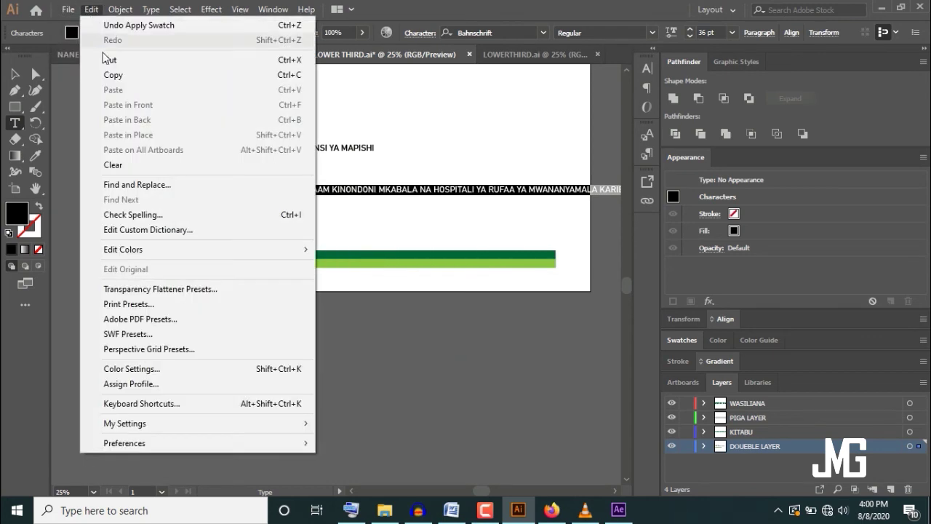
pyautogui.click(112, 75)
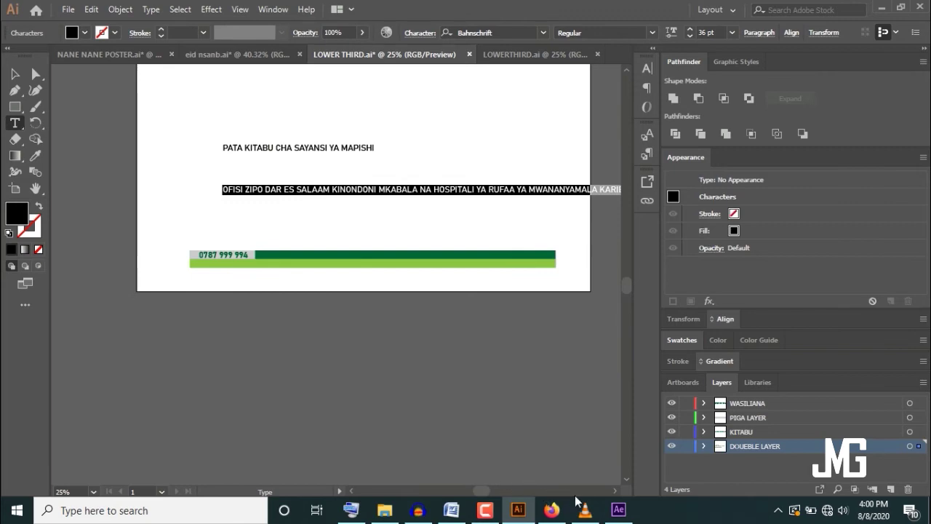
pyautogui.click(618, 509)
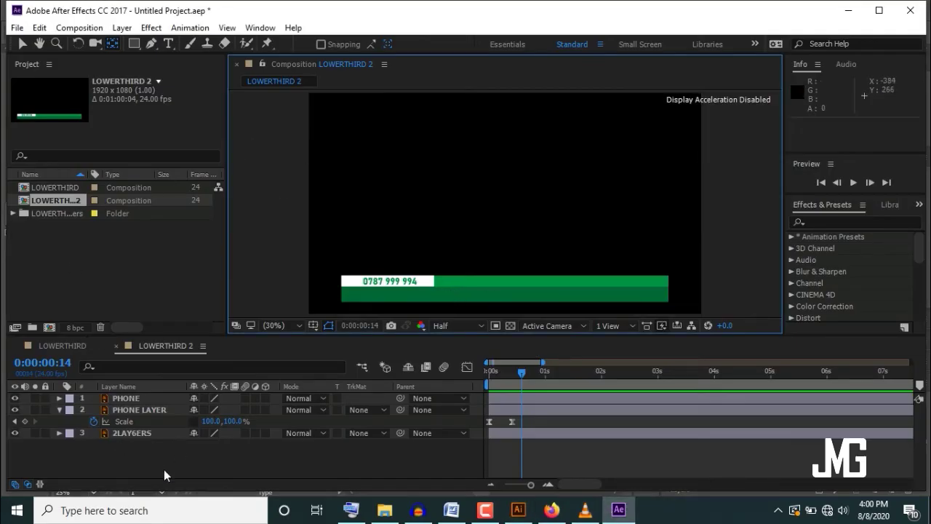
# Create a new text layer in LOWERTHIRD 2 and paste the OFISI ZIPO ticker line into it
pyautogui.click(167, 46)
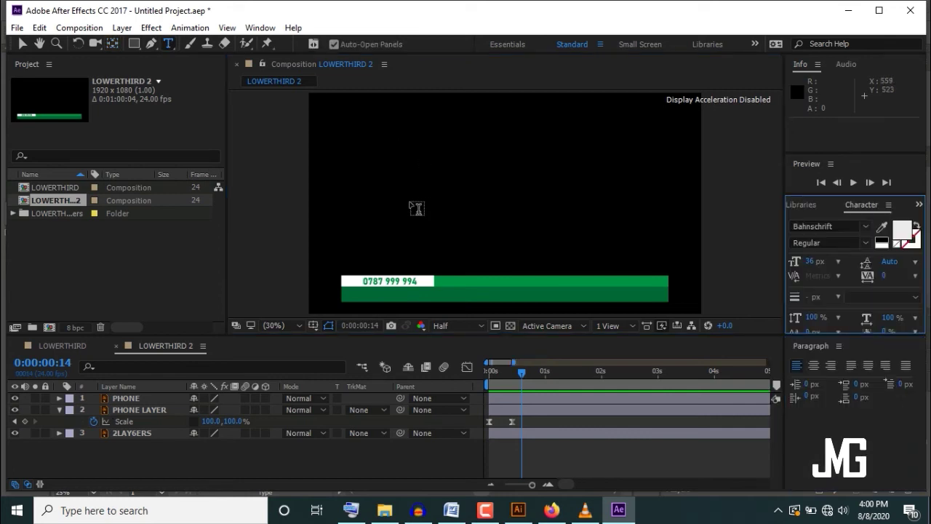
pyautogui.click(440, 214)
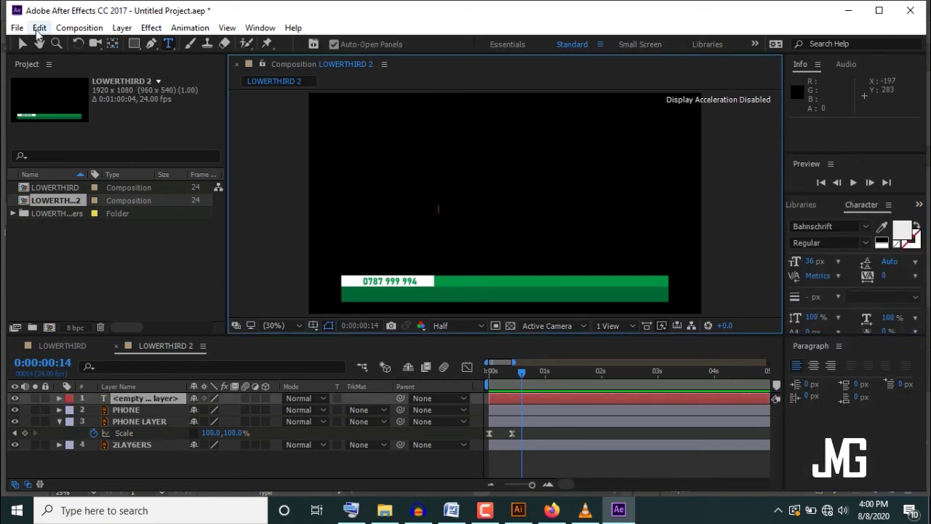
pyautogui.click(40, 28)
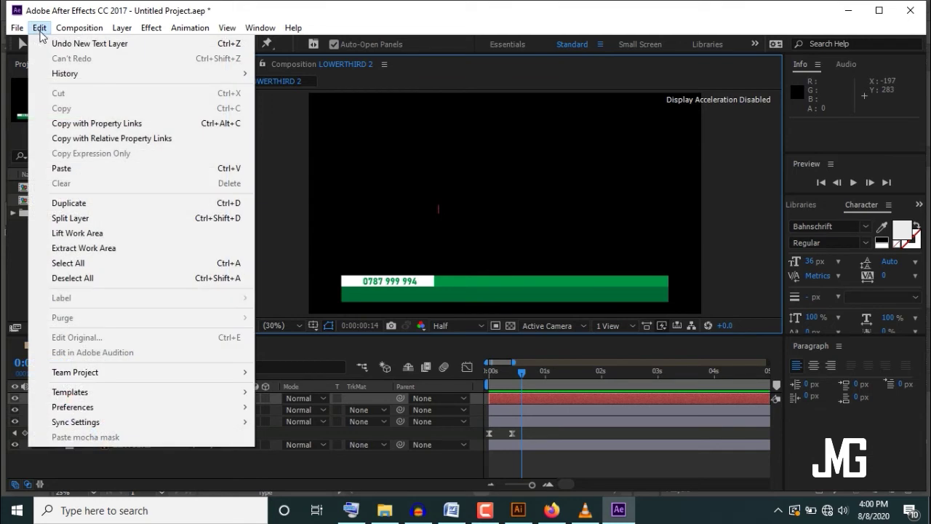
pyautogui.click(84, 168)
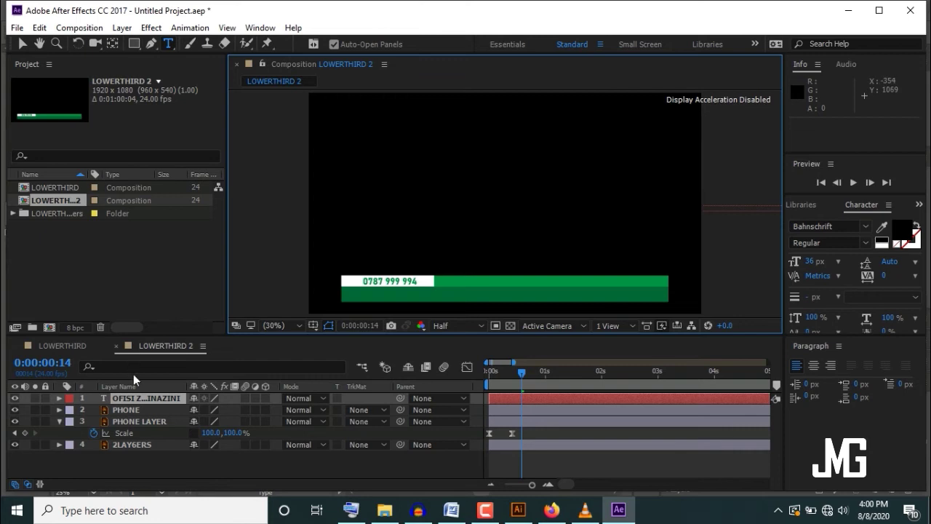
# Give the ticker text a white FFFFFF fill, swapping its fill and stroke colours
pyautogui.click(519, 209)
pyautogui.click(131, 400)
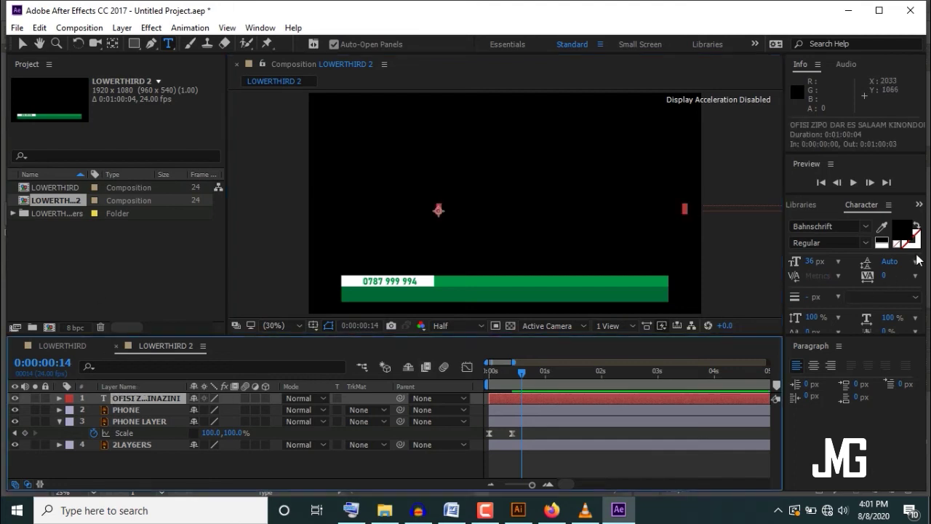
pyautogui.click(904, 235)
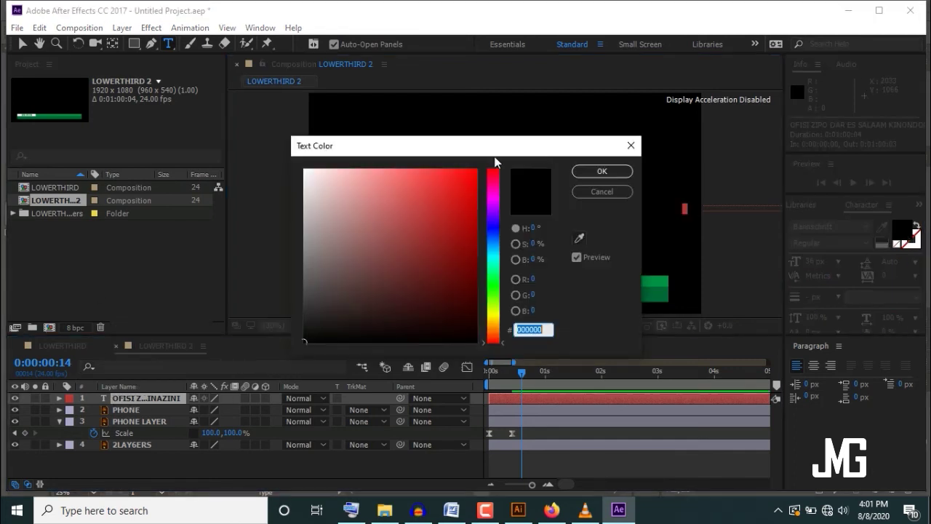
pyautogui.click(304, 170)
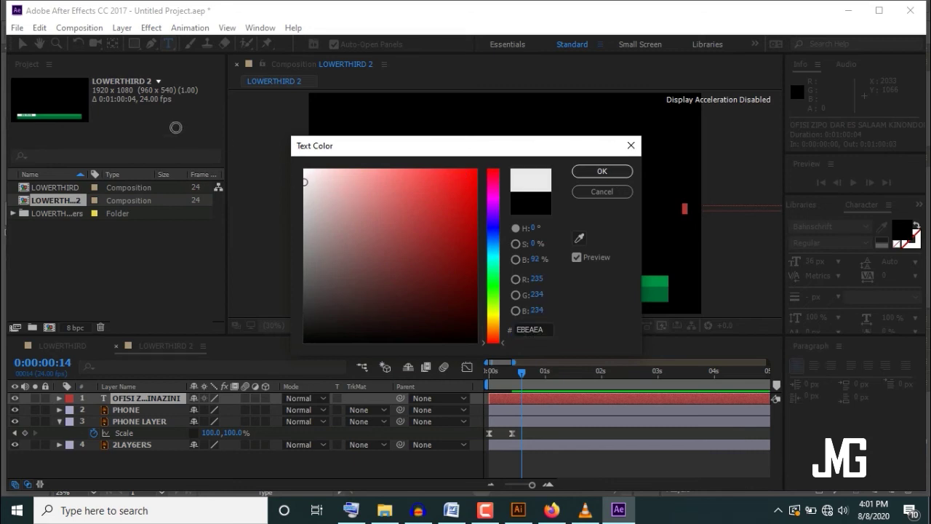
pyautogui.click(600, 173)
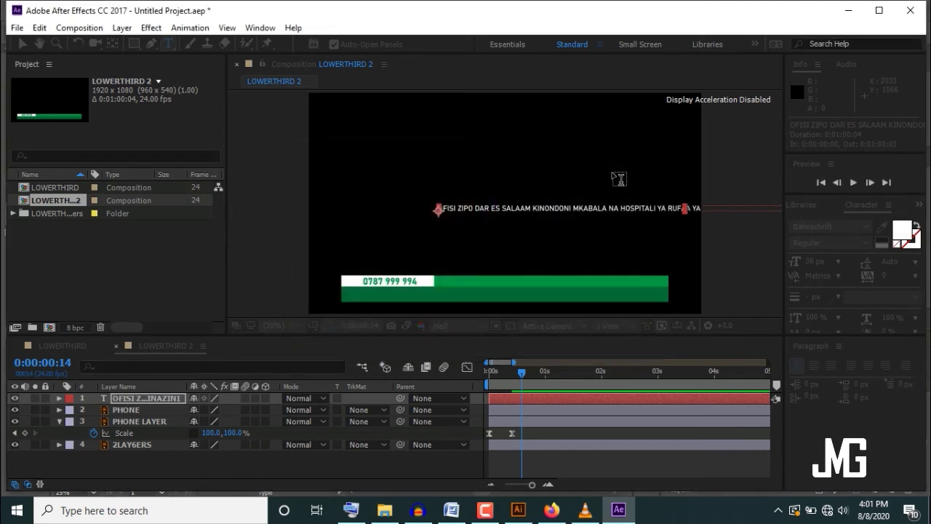
pyautogui.click(908, 224)
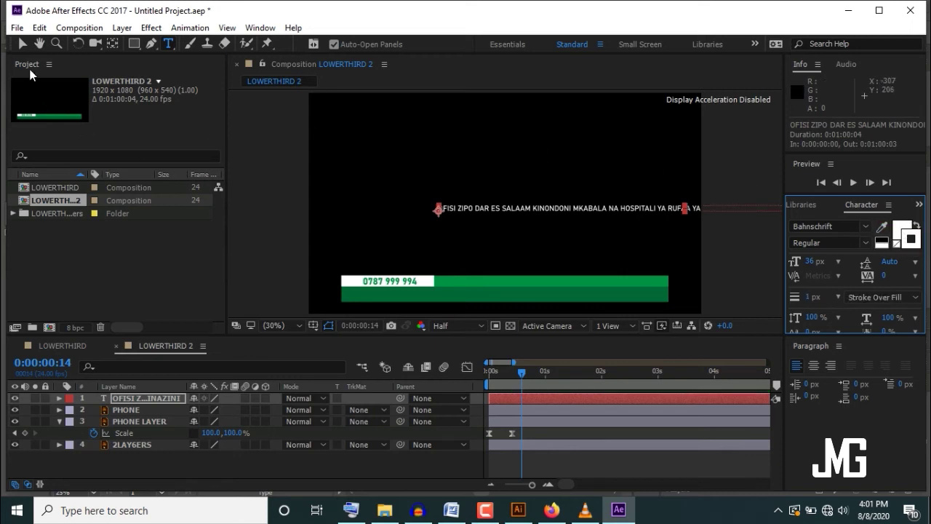
# Move the ticker text onto the green bar, starting at its right end (Position 1680.0,993.3)
pyautogui.click(22, 43)
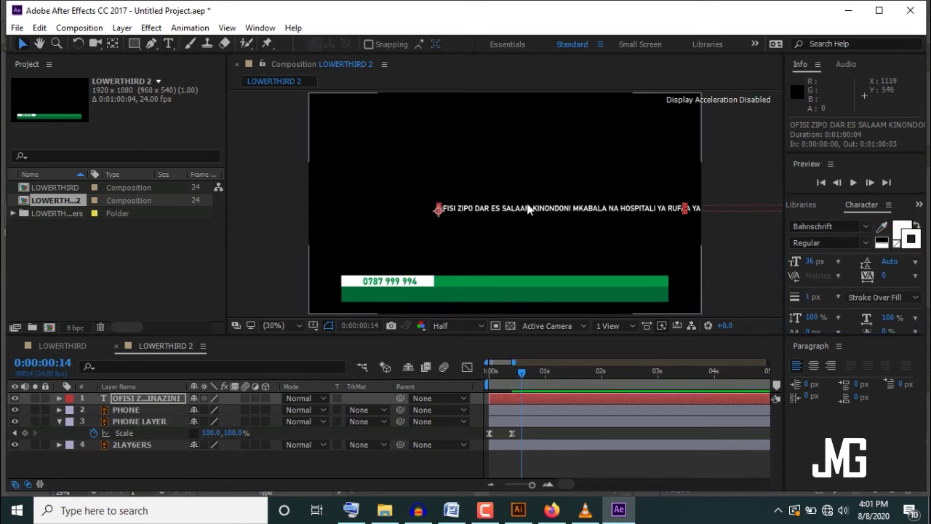
pyautogui.click(537, 280)
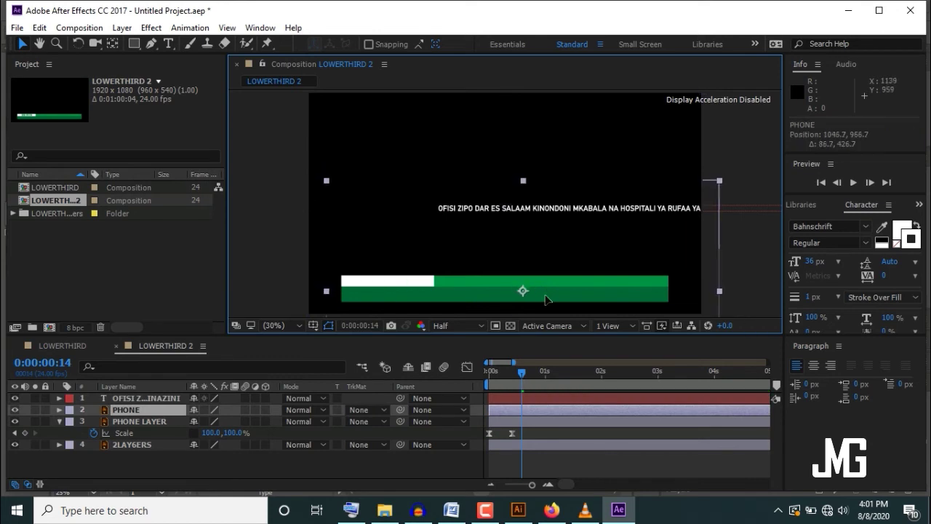
pyautogui.moveTo(545, 300); pyautogui.dragTo(553, 311)
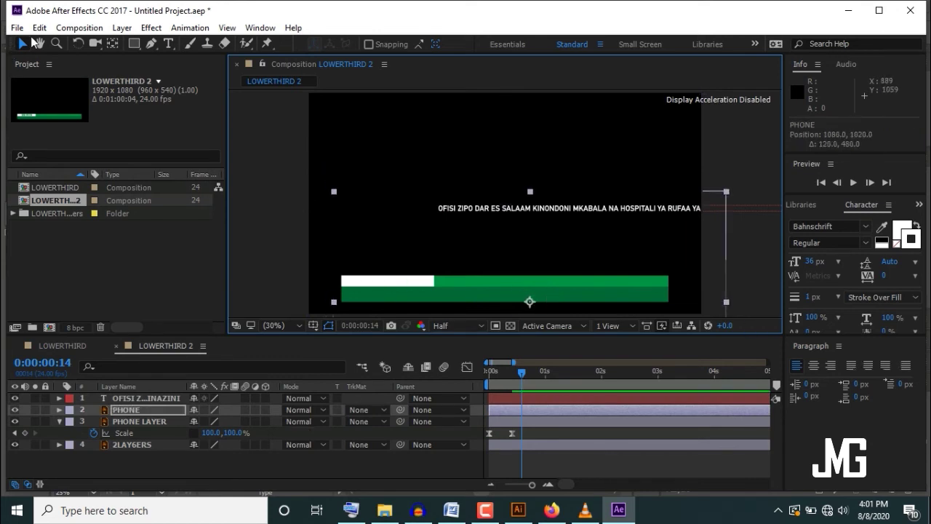
pyautogui.click(40, 28)
pyautogui.click(55, 44)
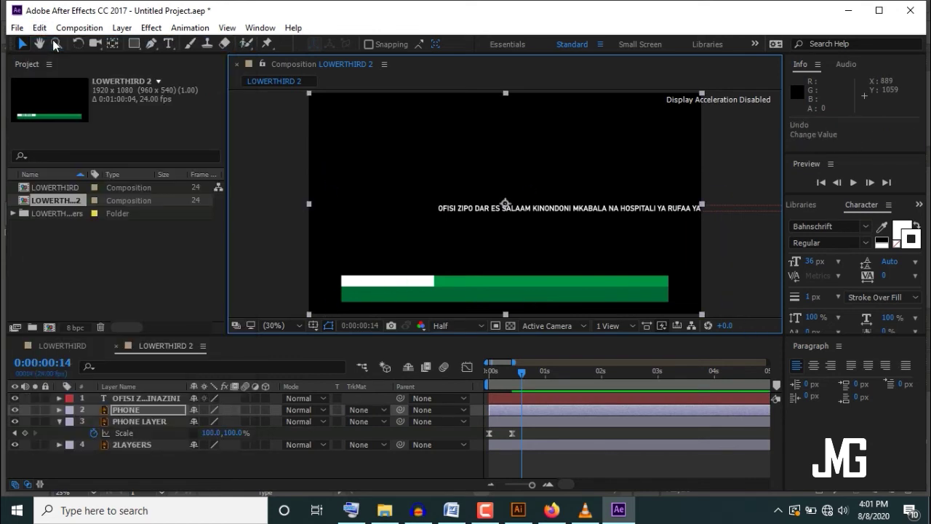
pyautogui.click(154, 399)
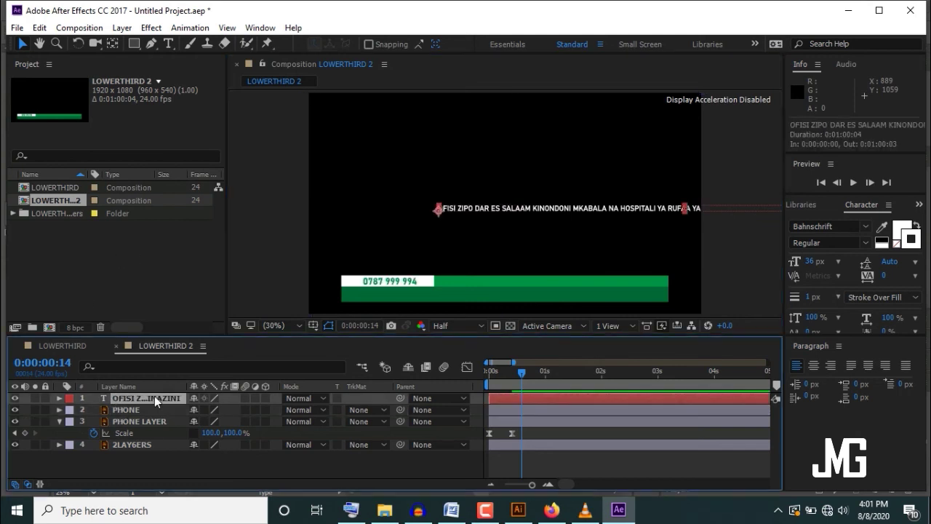
pyautogui.click(465, 206)
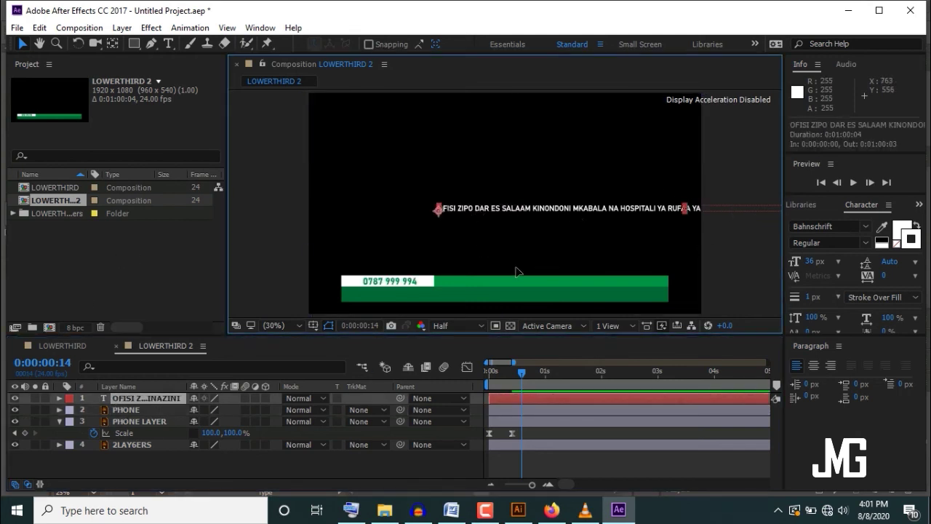
pyautogui.moveTo(517, 271); pyautogui.dragTo(615, 299)
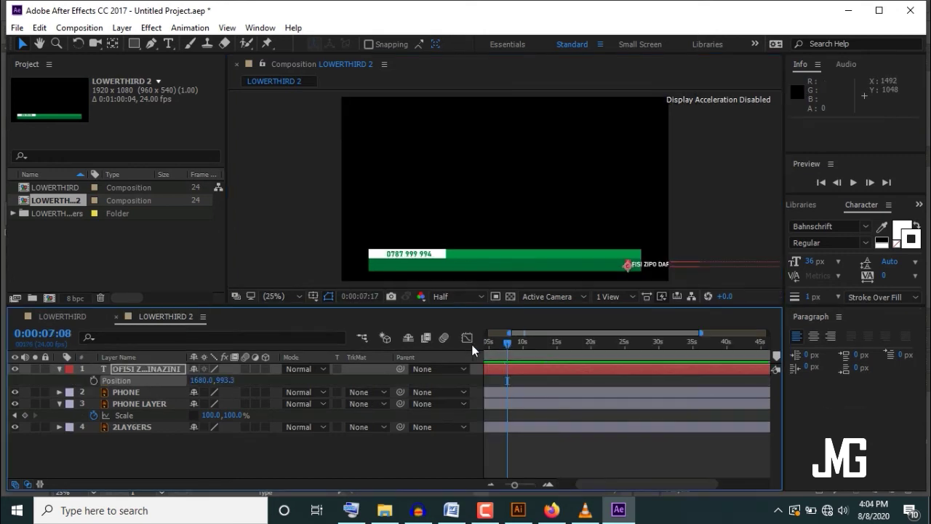
# Set a Position keyframe for the ticker text at 0:00:00:06, at 1680.0,993.3
pyautogui.press('Home')
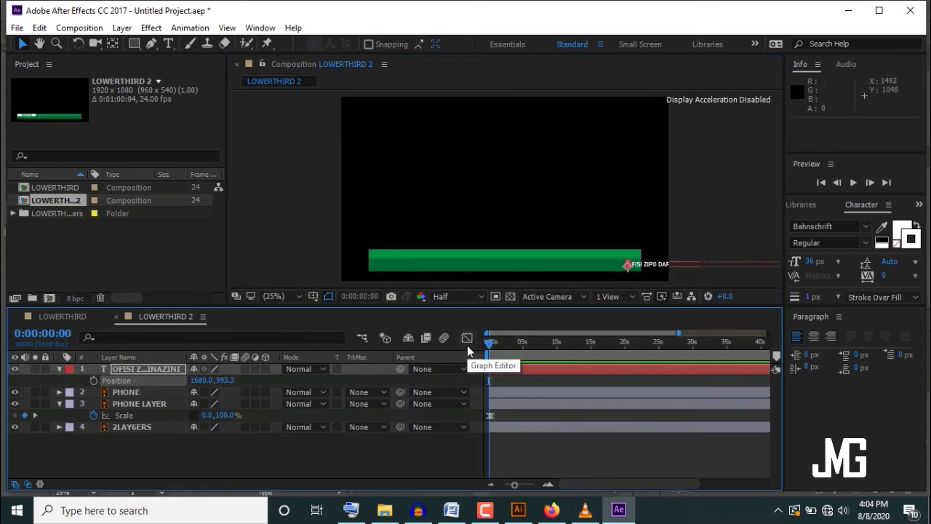
pyautogui.moveTo(514, 485); pyautogui.dragTo(533, 485)
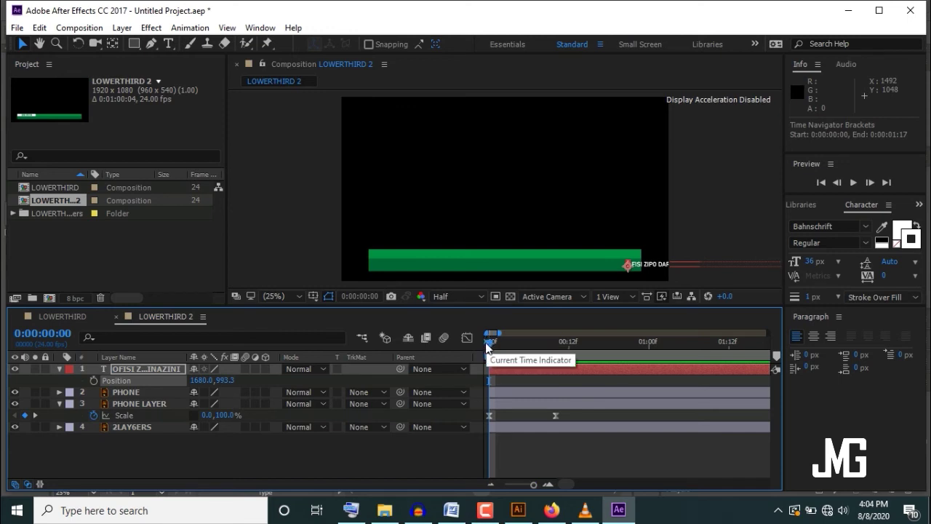
pyautogui.moveTo(489, 348); pyautogui.dragTo(529, 352)
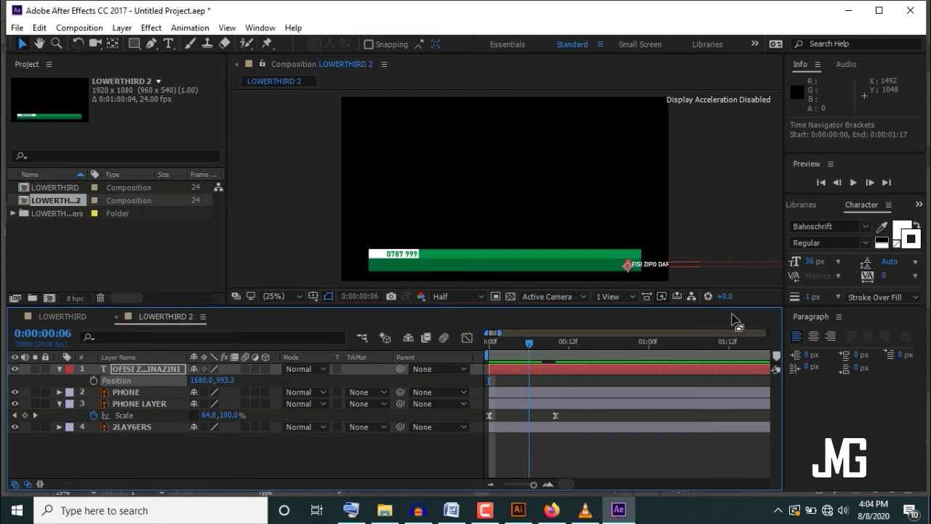
pyautogui.click(138, 368)
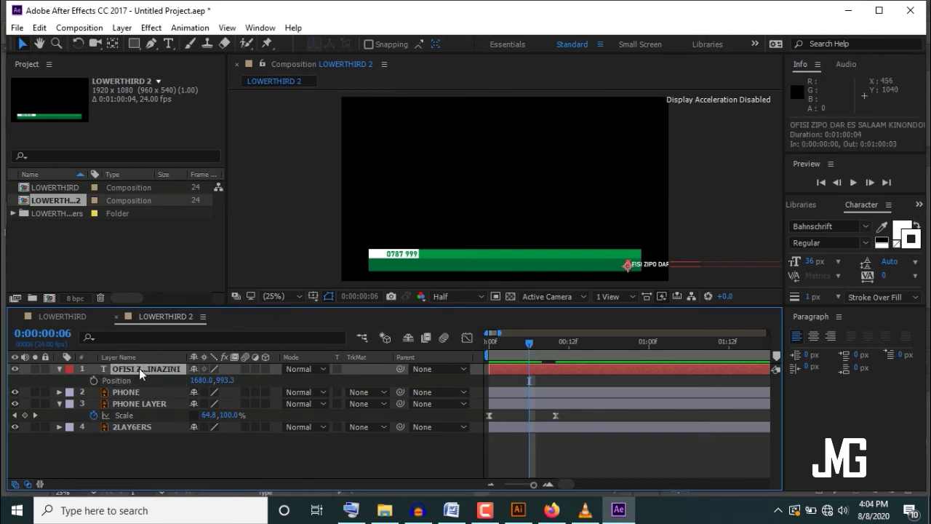
pyautogui.click(95, 381)
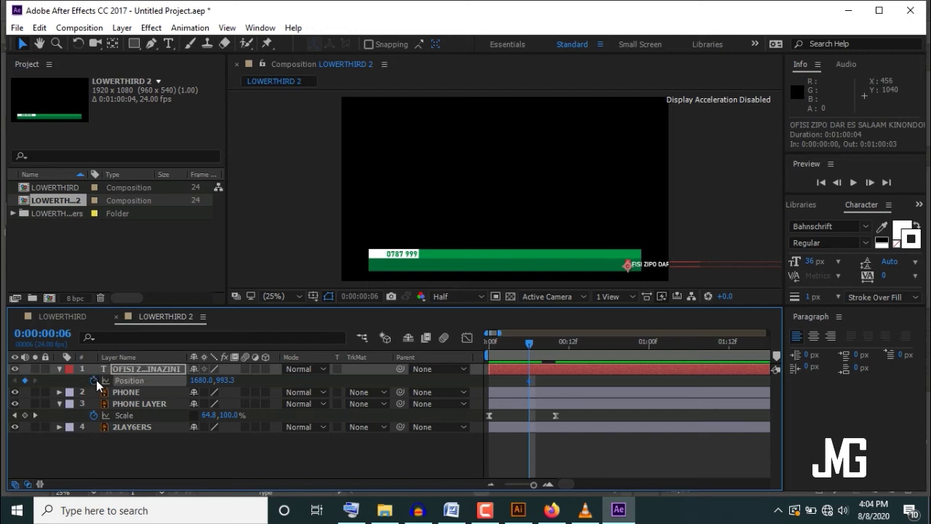
# Advance the current time to about 0:00:02:19 and zoom the timeline back out
pyautogui.moveTo(597, 344); pyautogui.dragTo(676, 346)
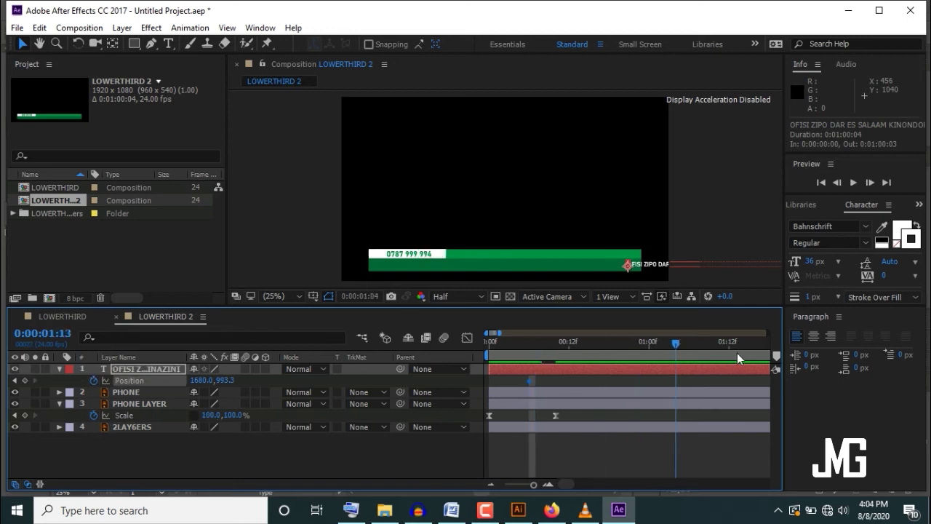
pyautogui.moveTo(775, 356); pyautogui.dragTo(675, 356)
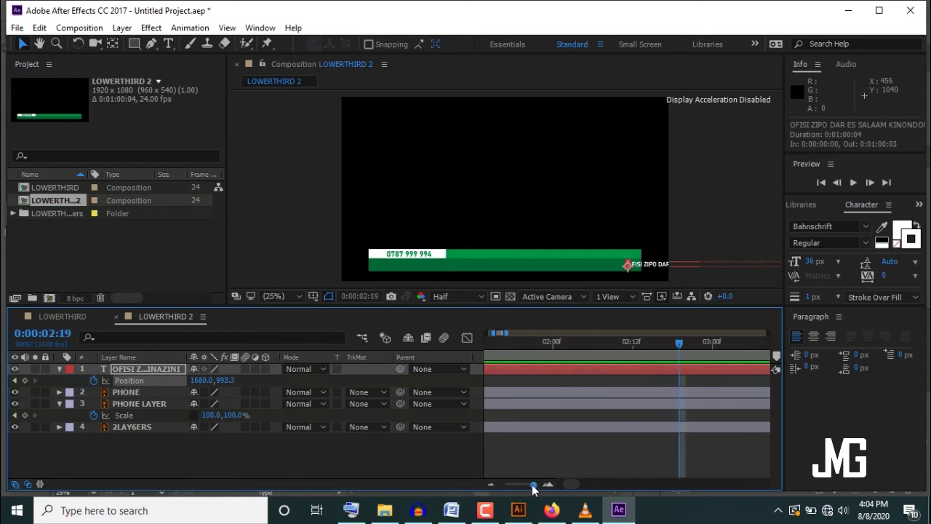
pyautogui.moveTo(533, 484); pyautogui.dragTo(511, 487)
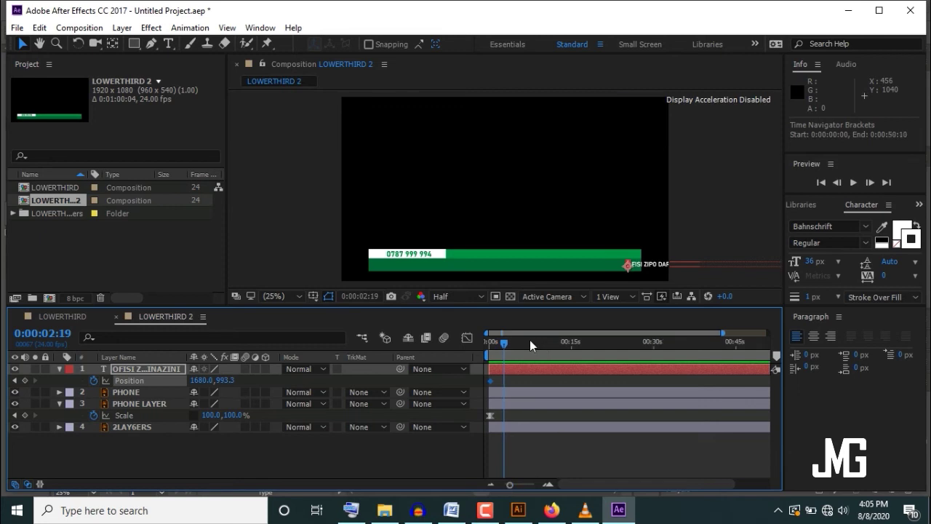
# At about 0:00:45:05, scrub the ticker's Position X to -2201.0 so the text exits left past the bar
pyautogui.moveTo(624, 350); pyautogui.dragTo(740, 352)
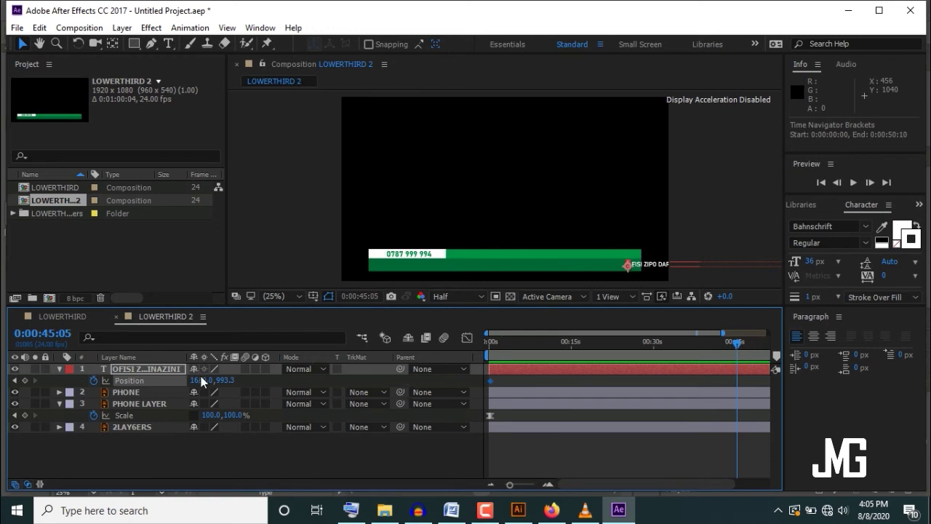
pyautogui.moveTo(210, 381)
pyautogui.mouseDown()
pyautogui.moveTo(166, 392)
pyautogui.moveTo(205, 391)
pyautogui.moveTo(85, 375)
pyautogui.moveTo(202, 383)
pyautogui.mouseUp()
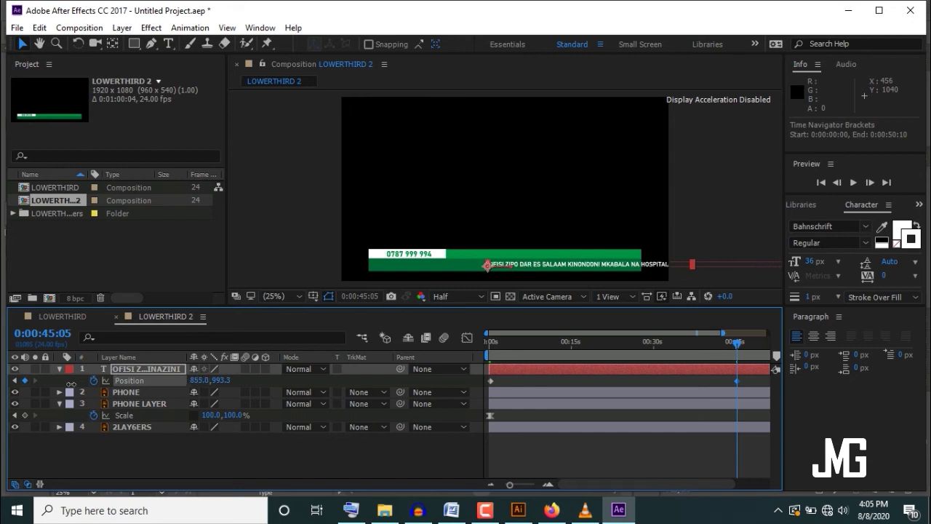
pyautogui.moveTo(71, 383)
pyautogui.mouseDown()
pyautogui.moveTo(207, 382)
pyautogui.moveTo(196, 382)
pyautogui.mouseUp()
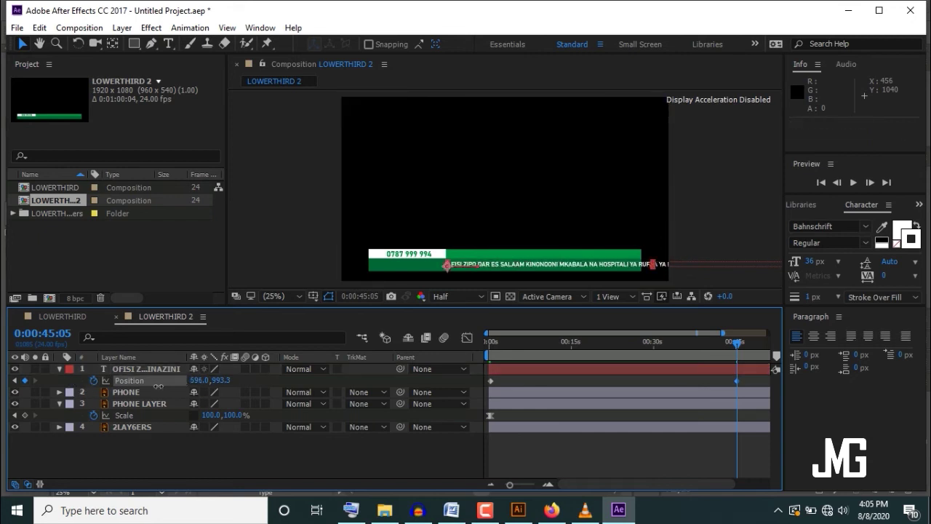
pyautogui.click(165, 368)
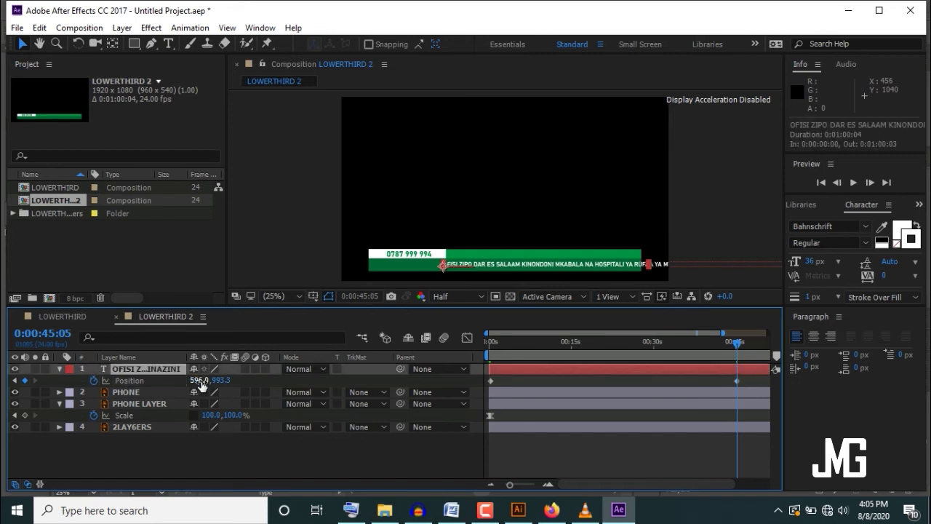
pyautogui.moveTo(207, 381)
pyautogui.mouseDown()
pyautogui.moveTo(199, 385)
pyautogui.moveTo(210, 389)
pyautogui.mouseUp()
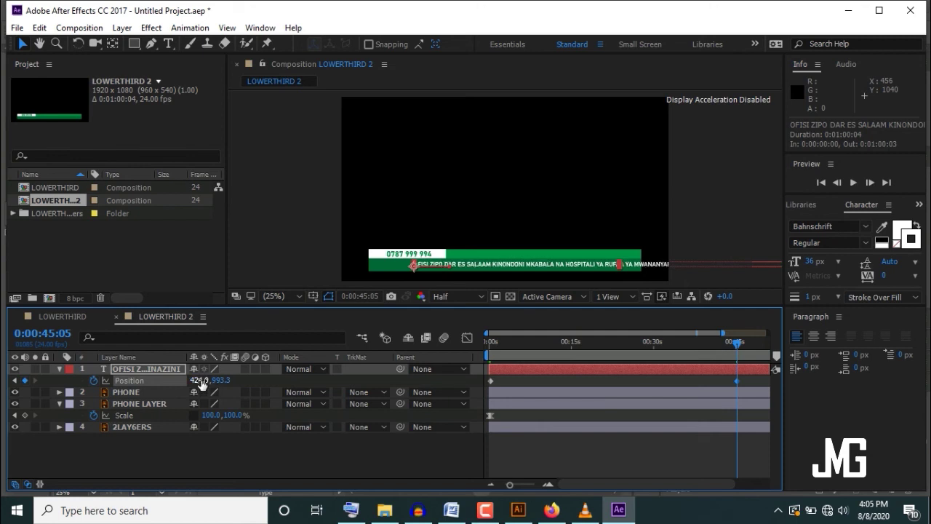
pyautogui.moveTo(201, 384); pyautogui.dragTo(196, 386)
pyautogui.moveTo(123, 382); pyautogui.dragTo(167, 383)
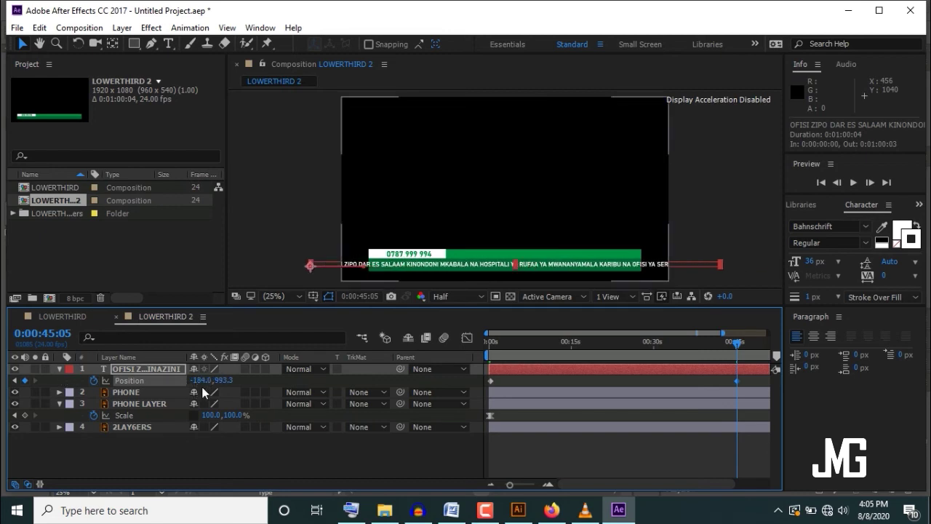
pyautogui.moveTo(166, 383); pyautogui.dragTo(91, 380)
pyautogui.click(171, 369)
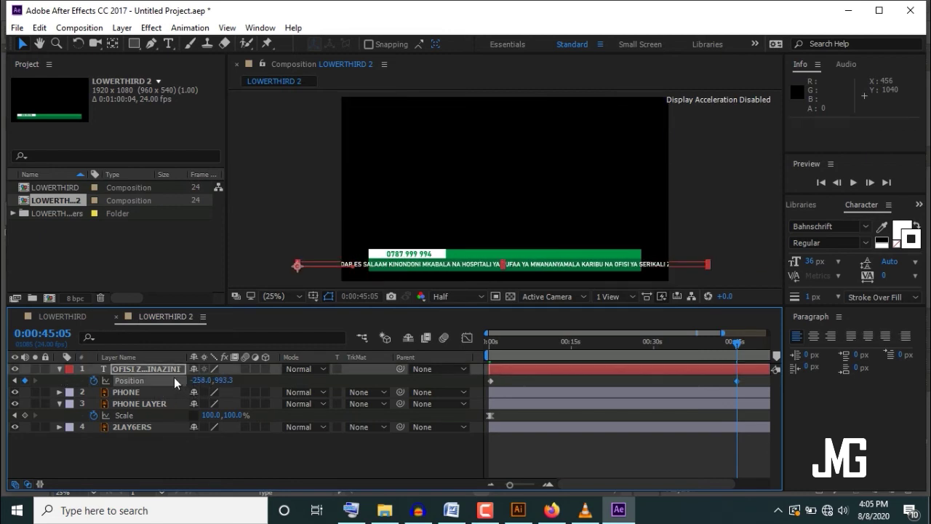
pyautogui.moveTo(206, 384); pyautogui.dragTo(125, 381)
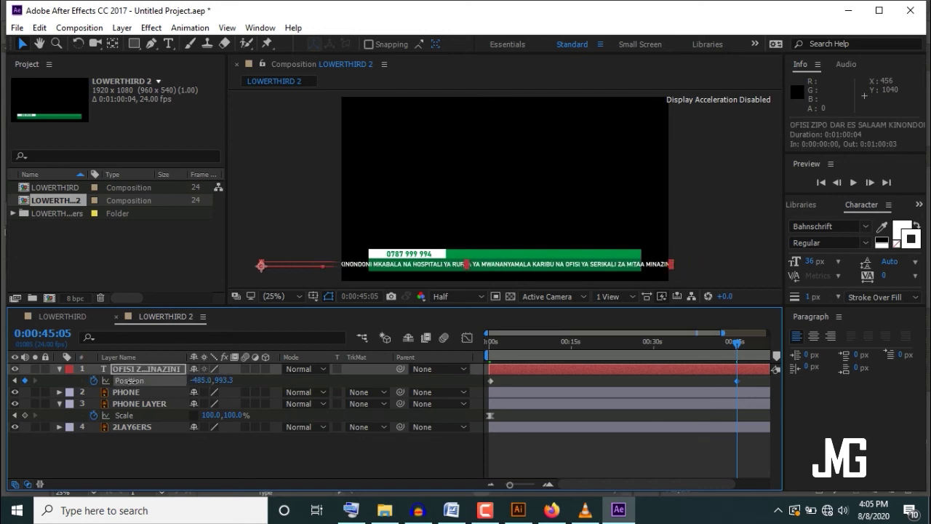
pyautogui.moveTo(203, 384); pyautogui.dragTo(44, 382)
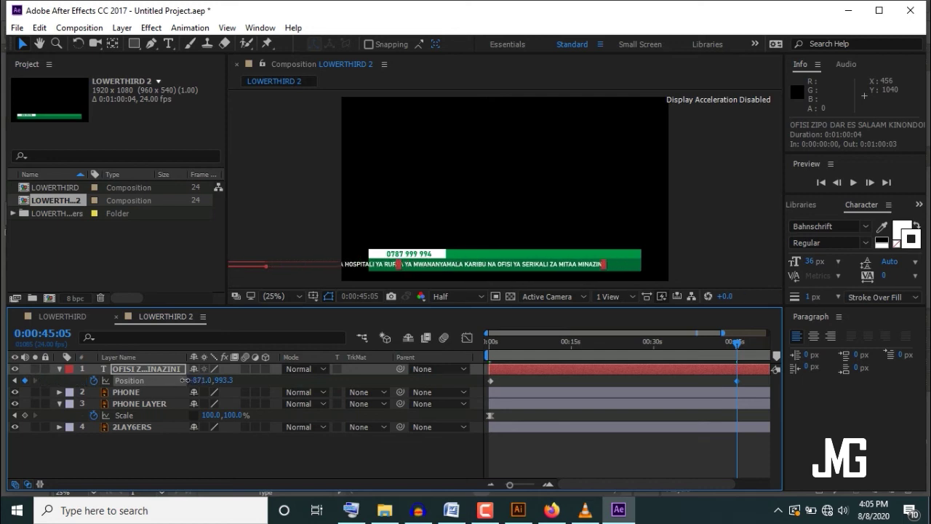
pyautogui.moveTo(185, 380); pyautogui.dragTo(209, 387)
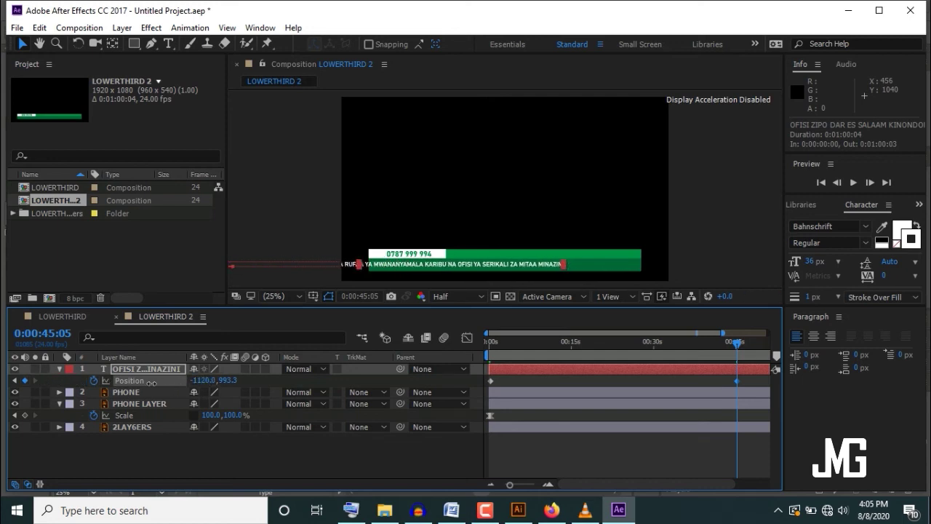
pyautogui.moveTo(151, 383)
pyautogui.mouseDown()
pyautogui.moveTo(187, 380)
pyautogui.moveTo(120, 385)
pyautogui.mouseUp()
pyautogui.moveTo(203, 382)
pyautogui.mouseDown()
pyautogui.moveTo(107, 381)
pyautogui.moveTo(203, 384)
pyautogui.mouseUp()
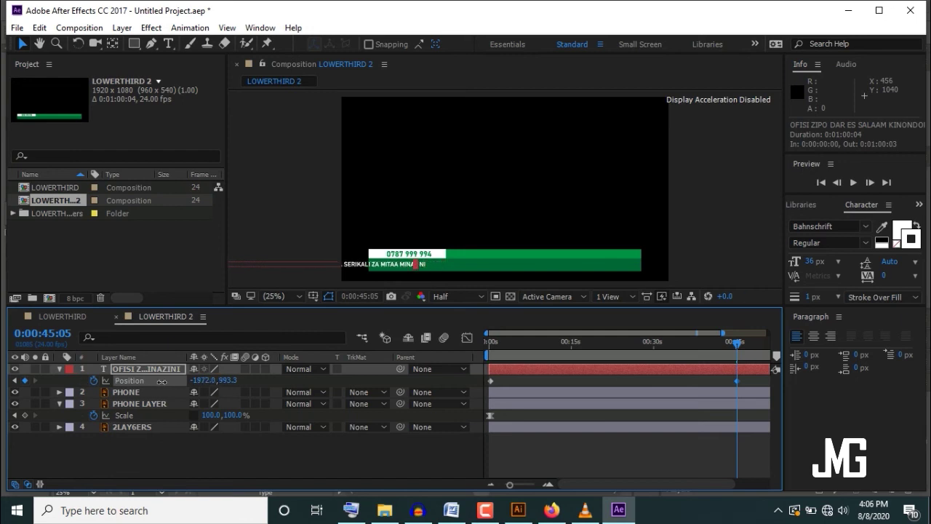
pyautogui.moveTo(147, 383); pyautogui.dragTo(187, 392)
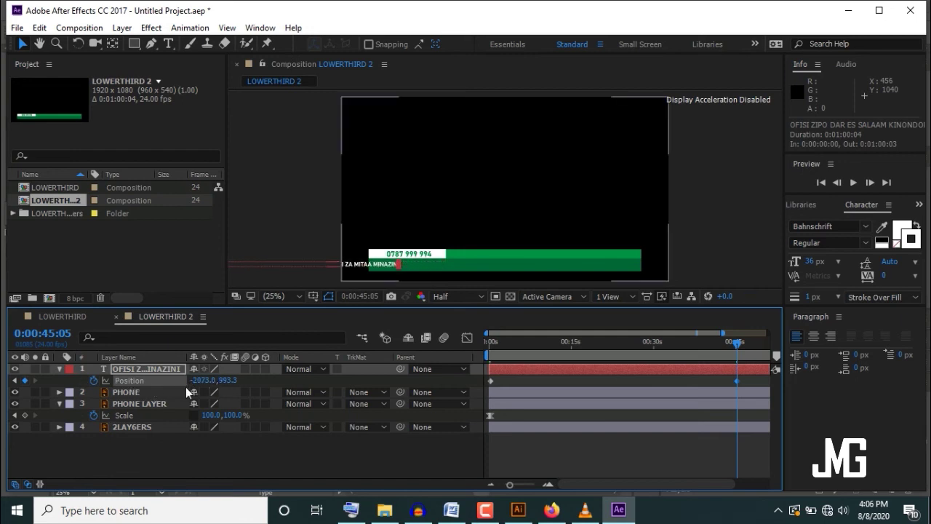
pyautogui.moveTo(123, 381); pyautogui.dragTo(172, 386)
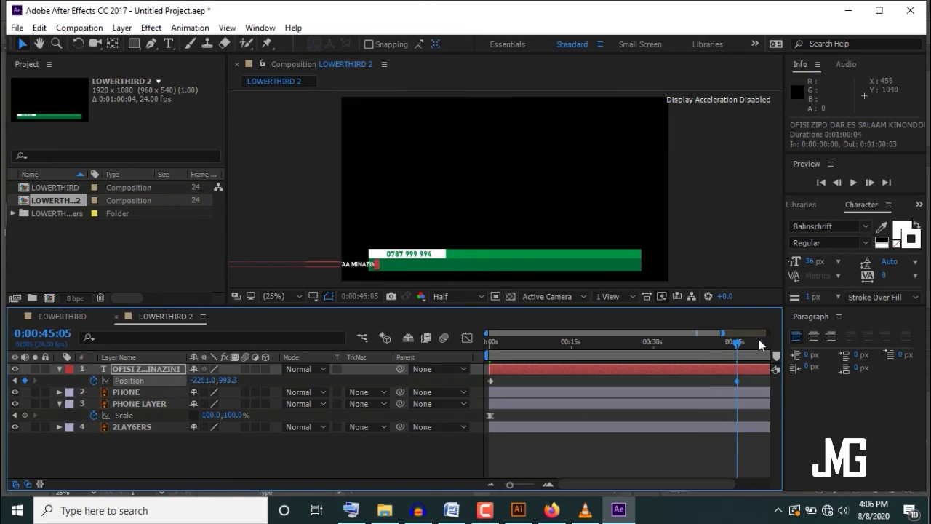
pyautogui.moveTo(739, 343); pyautogui.dragTo(469, 391)
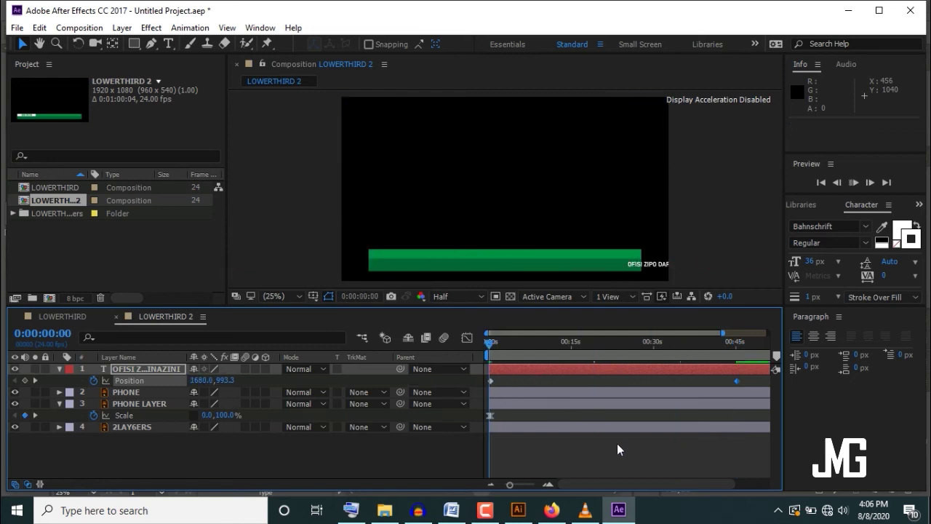
# Preview the ticker, then drag its end Position keyframe earlier from 0:45 and preview again
pyautogui.press('space')
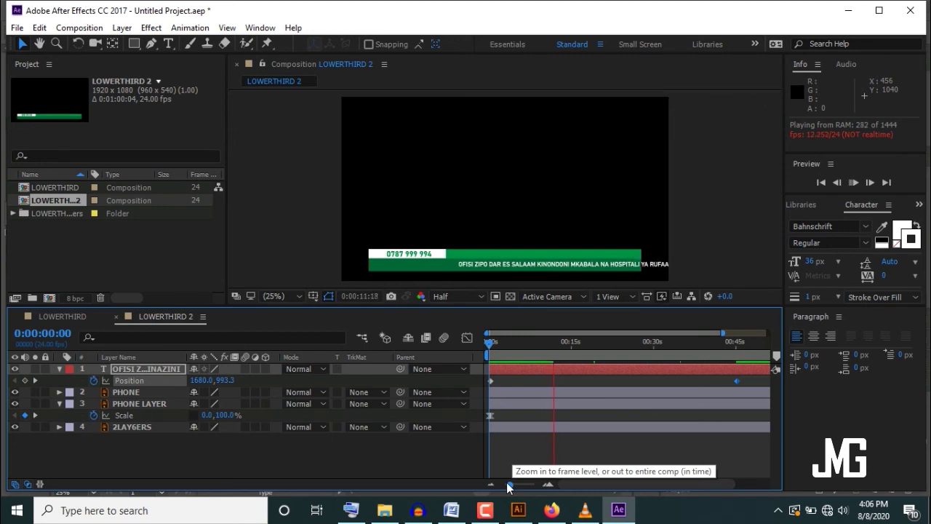
pyautogui.press('space')
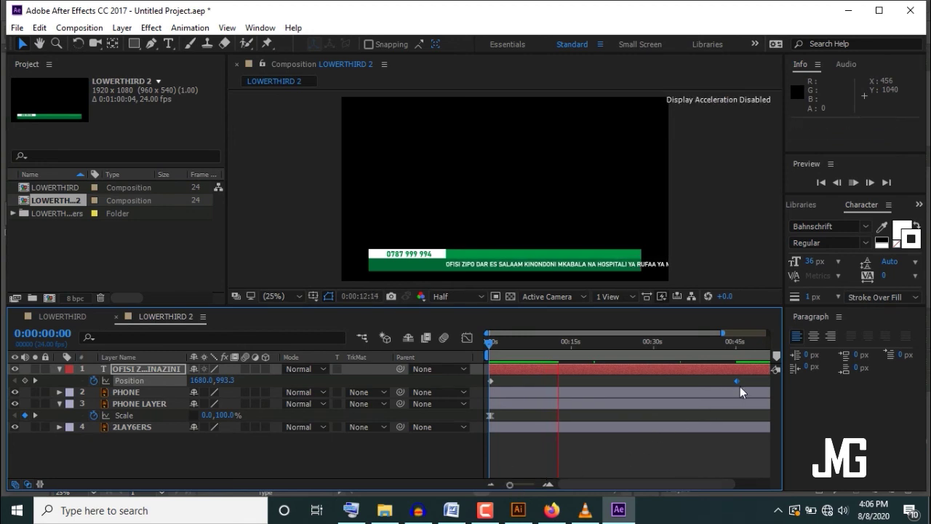
pyautogui.moveTo(737, 381); pyautogui.dragTo(610, 384)
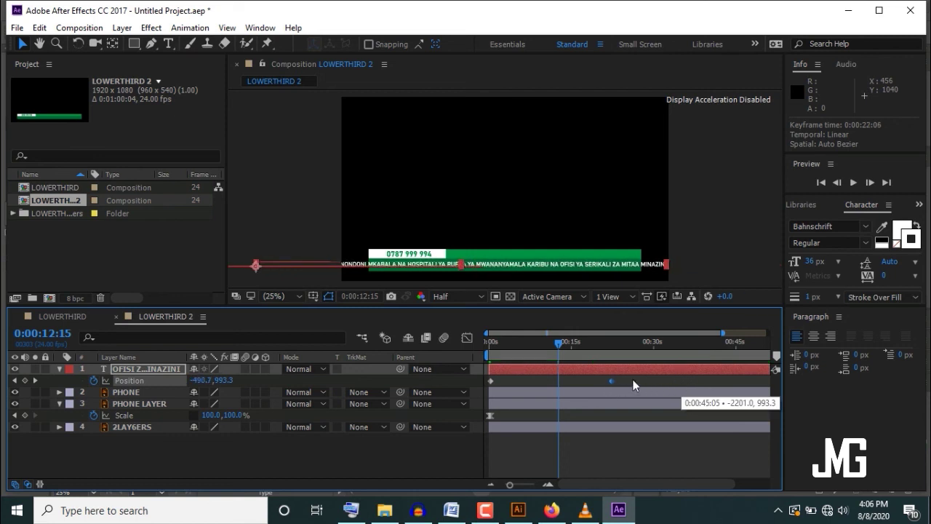
pyautogui.moveTo(610, 385); pyautogui.dragTo(650, 379)
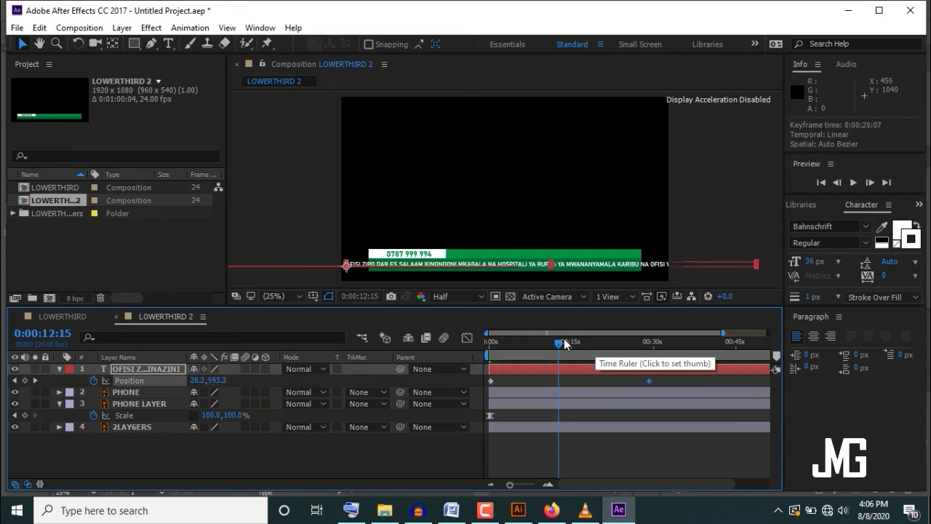
pyautogui.moveTo(571, 342); pyautogui.dragTo(459, 351)
pyautogui.press('space')
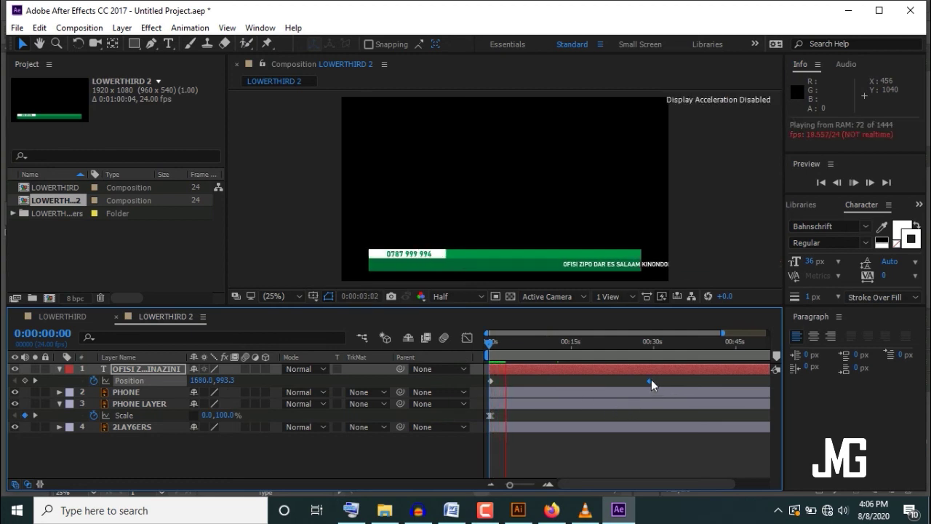
# Move the end Position keyframe further back to about 0:14:12 and preview the faster scroll
pyautogui.moveTo(651, 379)
pyautogui.moveTo(651, 379); pyautogui.dragTo(585, 381)
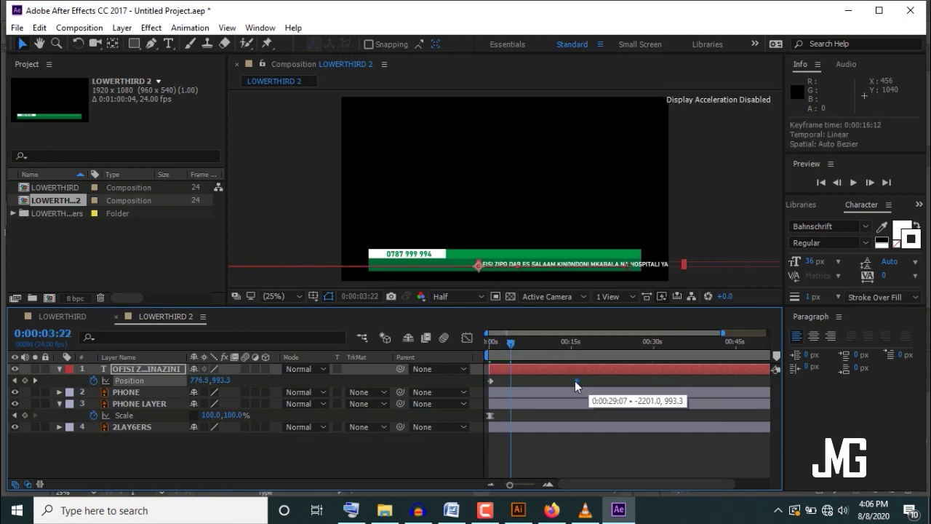
pyautogui.moveTo(585, 380); pyautogui.dragTo(530, 381)
pyautogui.press('Home')
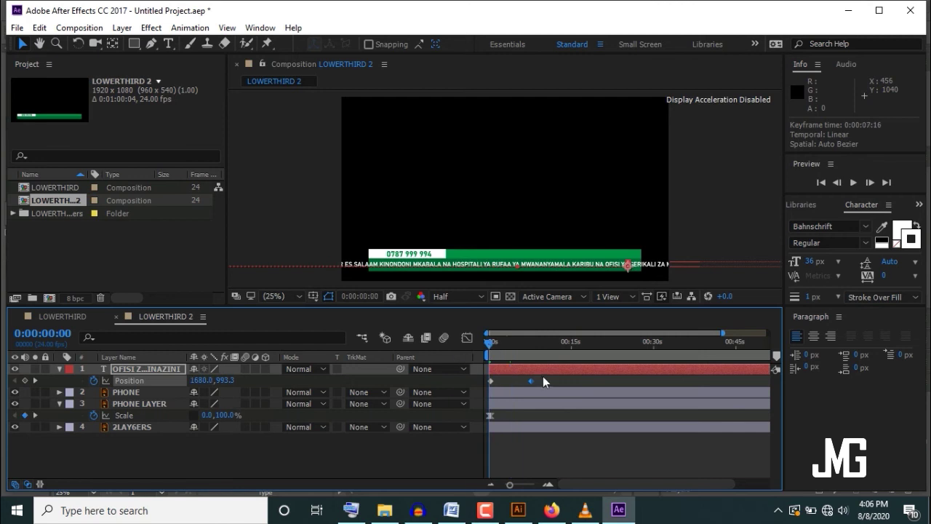
pyautogui.moveTo(536, 382); pyautogui.dragTo(546, 382)
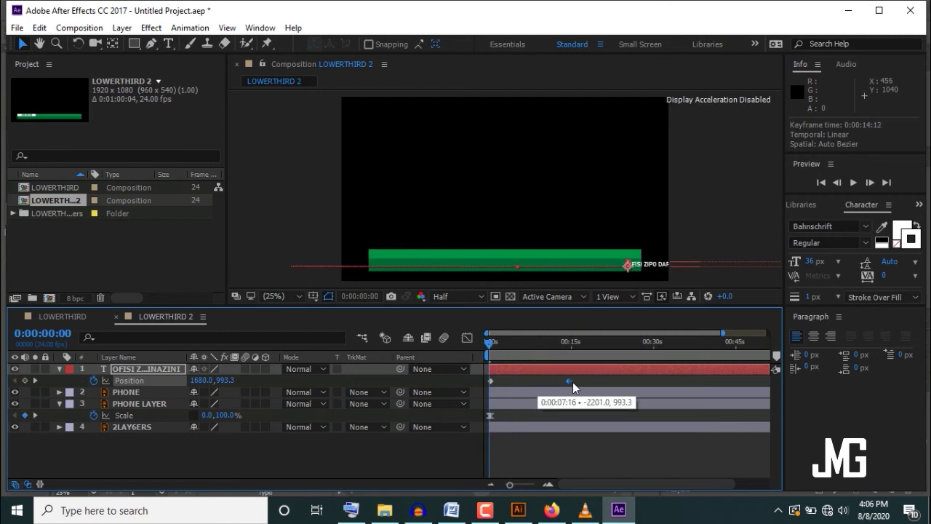
pyautogui.moveTo(573, 381); pyautogui.dragTo(576, 382)
pyautogui.press('space')
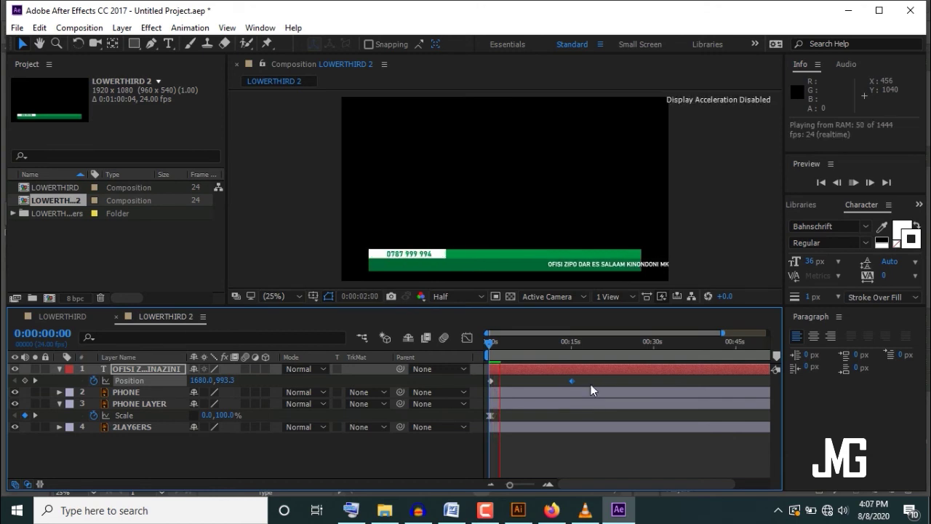
pyautogui.press('space')
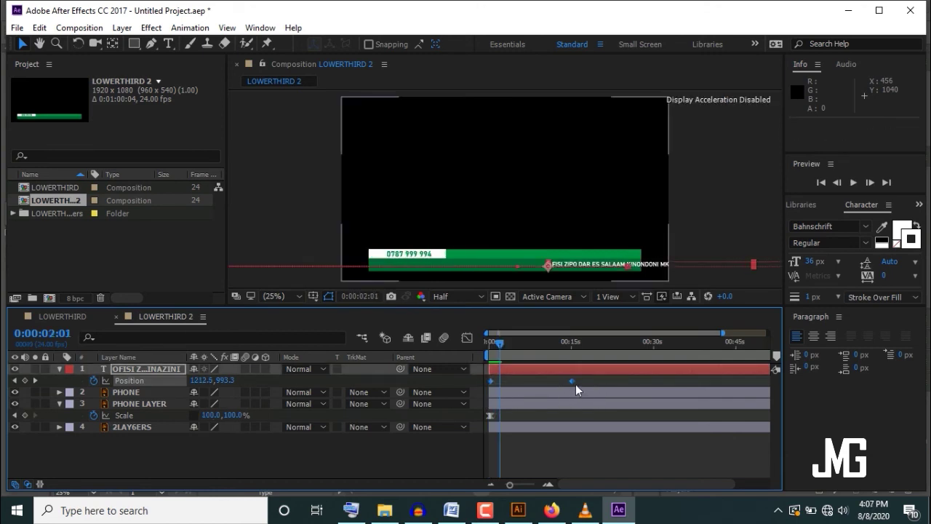
# Apply Keyframe Assistant > Easy Ease to the ticker's Position keyframes
pyautogui.rightClick(570, 381)
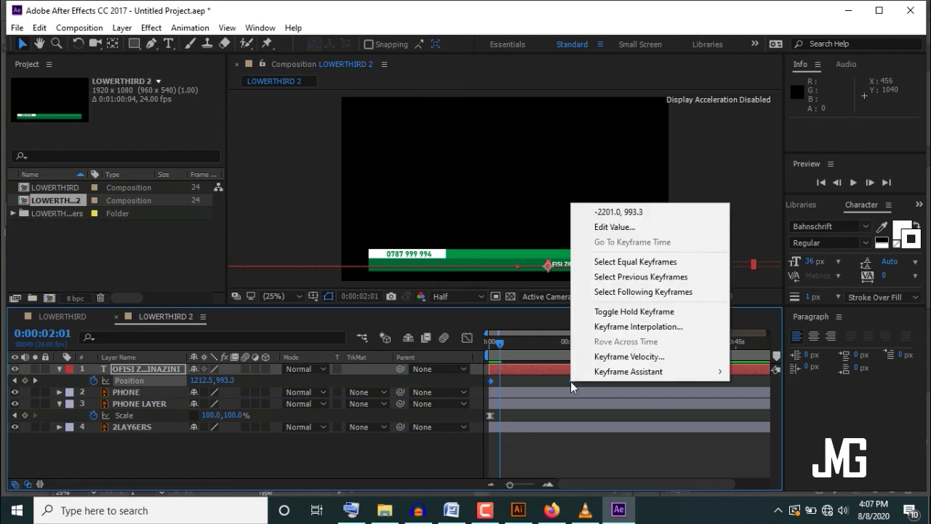
pyautogui.moveTo(654, 376)
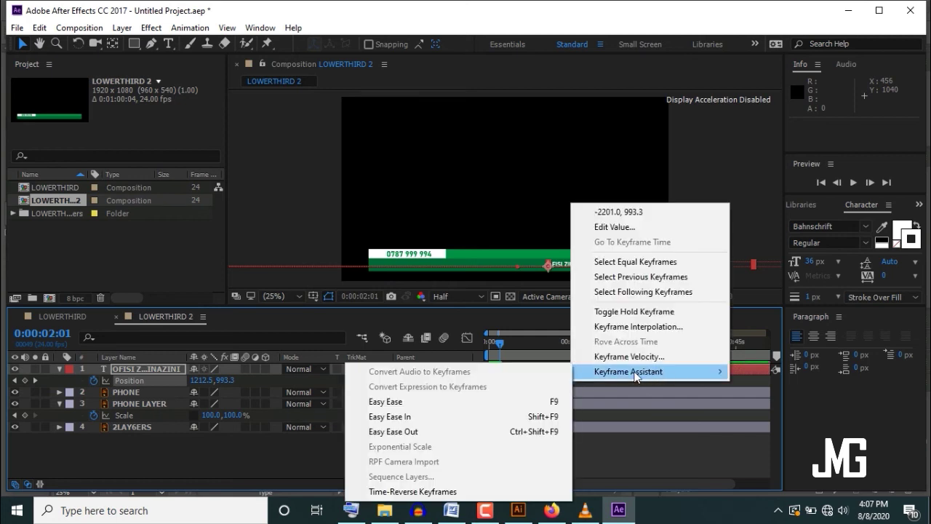
pyautogui.click(429, 402)
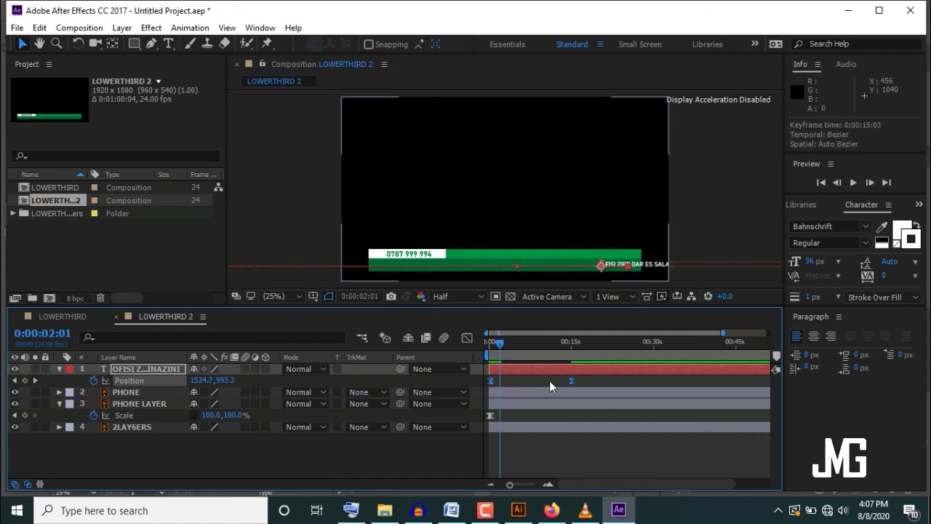
pyautogui.click(588, 383)
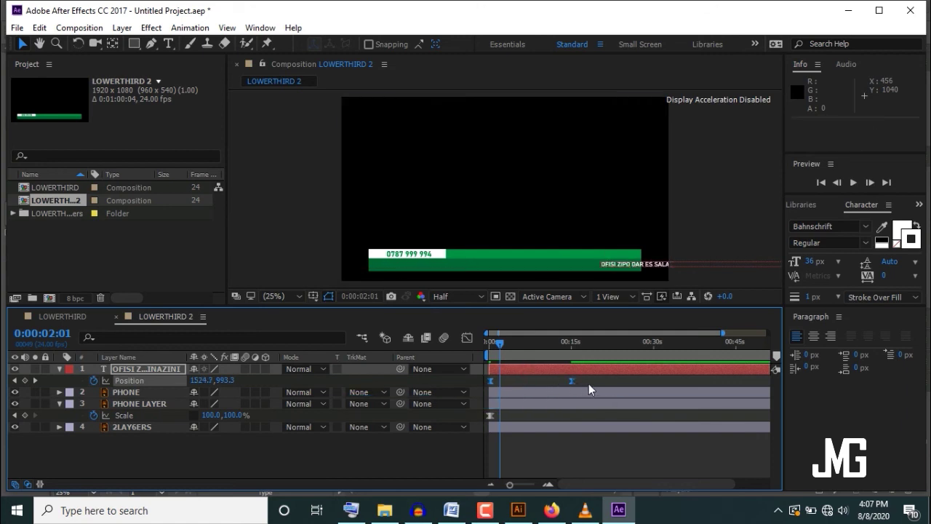
# Drag the end Position keyframe out to about 0:44, then cancel the Save dialog
pyautogui.moveTo(570, 381)
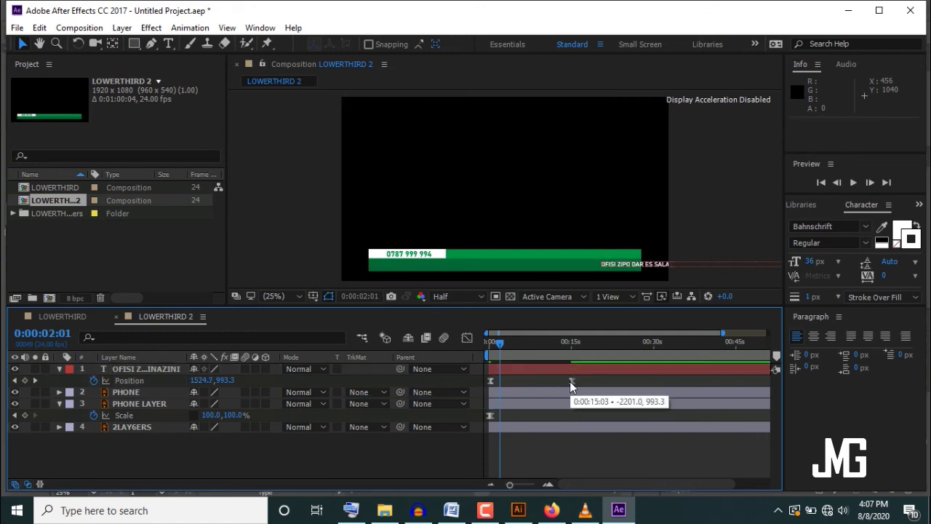
pyautogui.moveTo(569, 381); pyautogui.dragTo(731, 376)
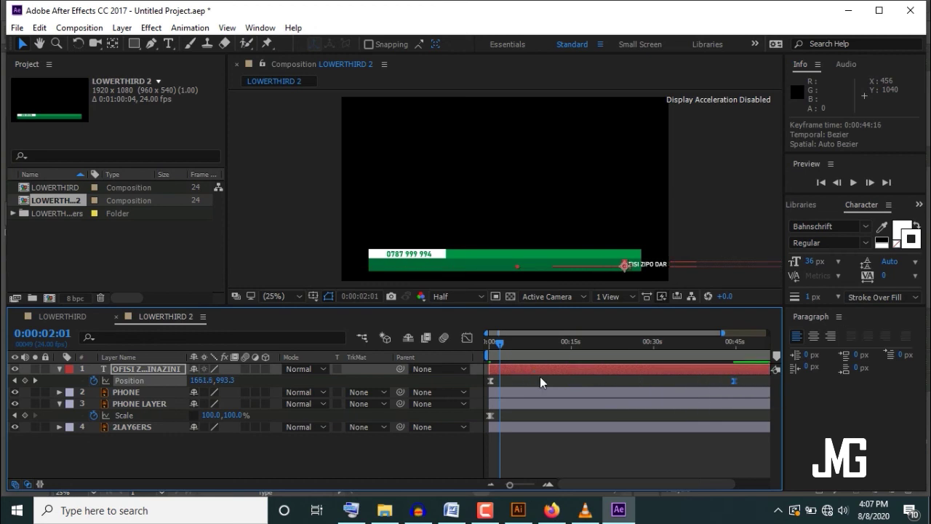
pyautogui.hotkey('ctrl', 's')
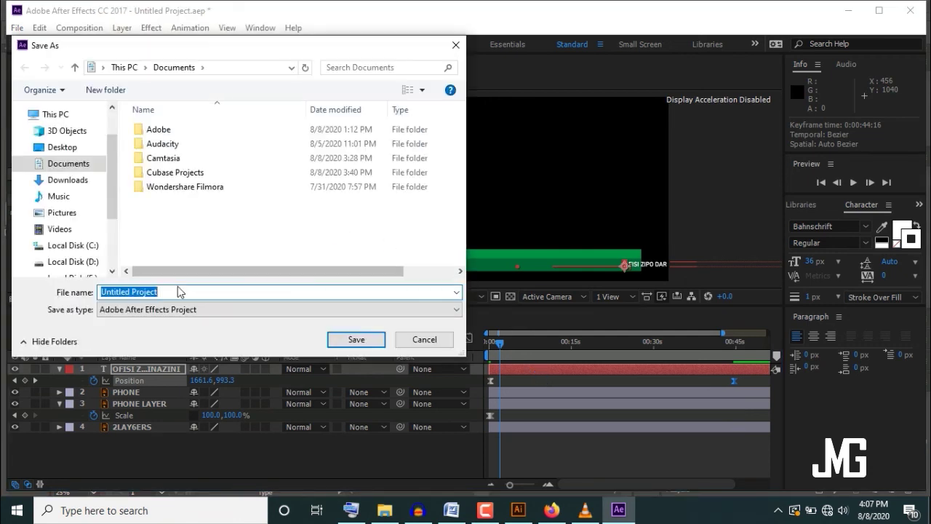
pyautogui.click(426, 339)
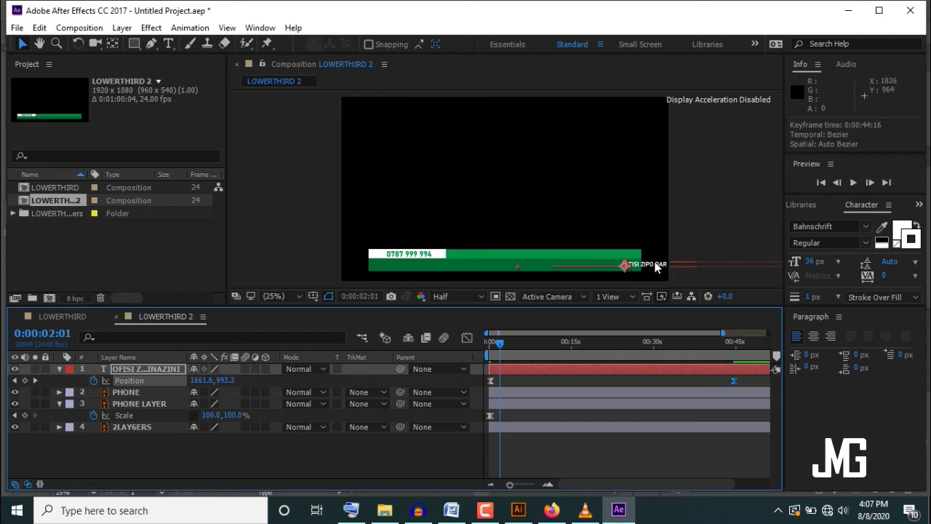
# Collapse the layer properties, add a new shape layer, and draw a red rectangle over the ticker strip
pyautogui.click(184, 450)
pyautogui.rightClick(206, 455)
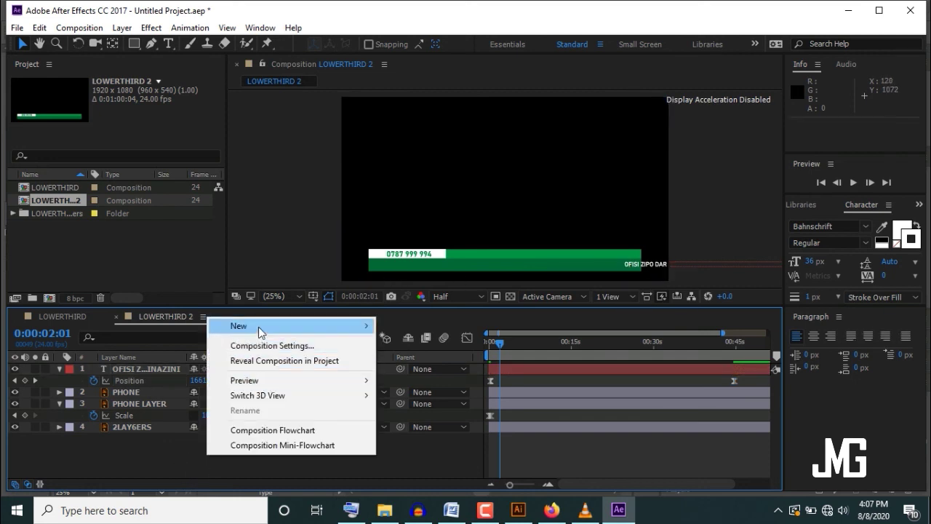
pyautogui.click(162, 464)
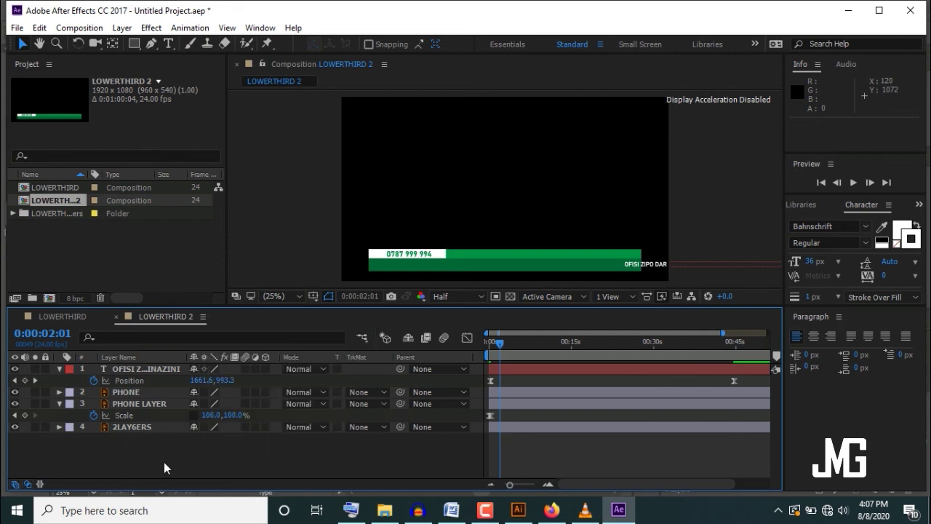
pyautogui.click(59, 369)
pyautogui.click(59, 393)
pyautogui.rightClick(197, 443)
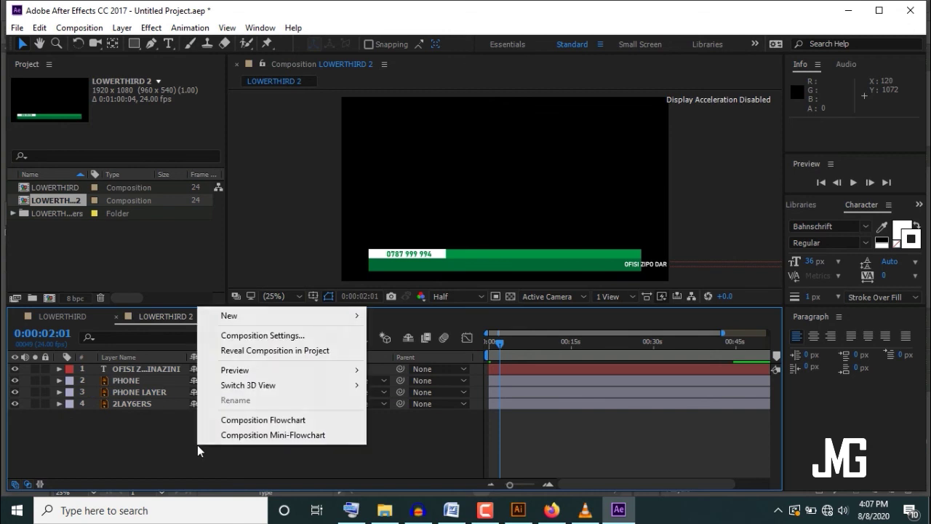
pyautogui.moveTo(363, 313)
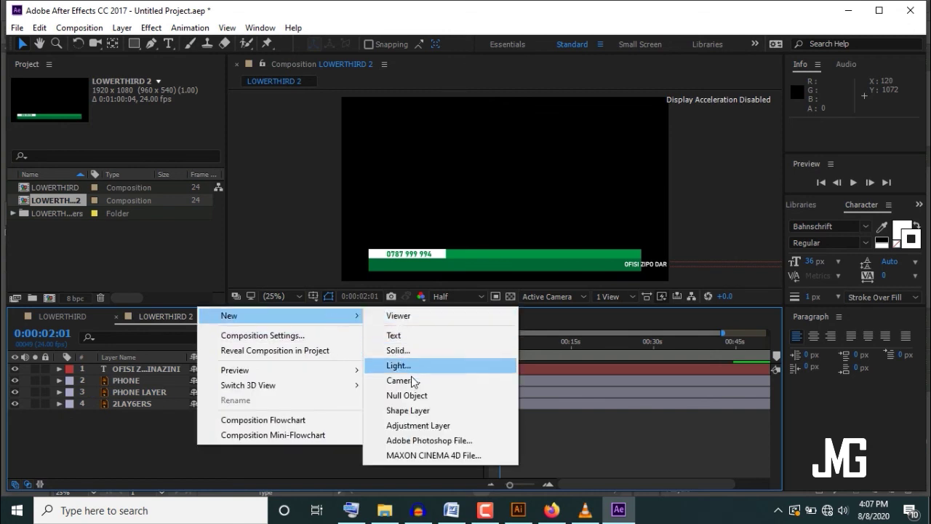
pyautogui.click(407, 410)
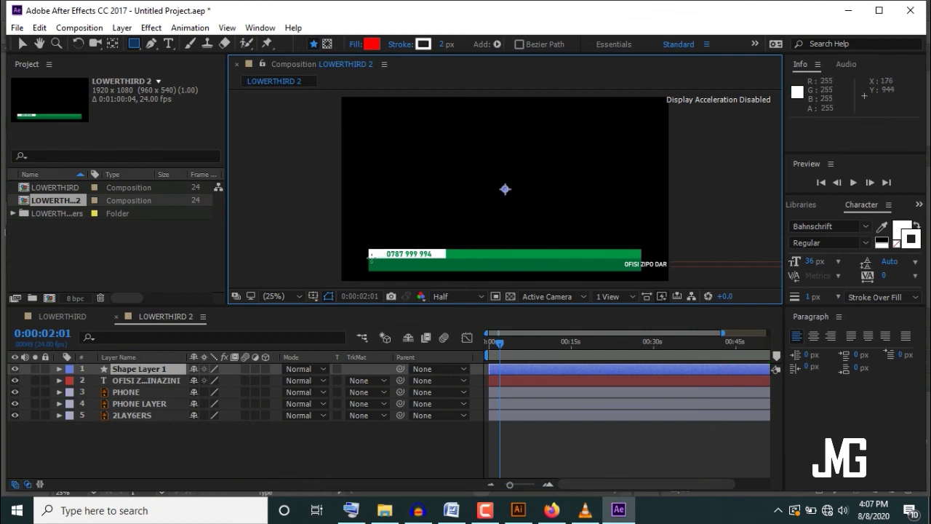
pyautogui.moveTo(371, 255)
pyautogui.mouseDown()
pyautogui.moveTo(462, 266)
pyautogui.moveTo(624, 263)
pyautogui.moveTo(635, 272)
pyautogui.mouseUp()
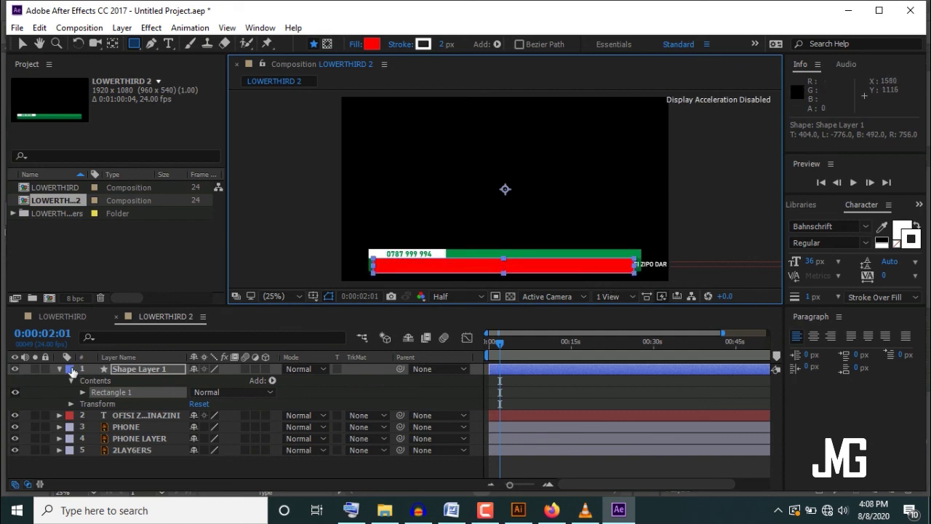
# Keep the name Shape Layer 1, collapse its contents, and select the ticker text layer
pyautogui.rightClick(154, 366)
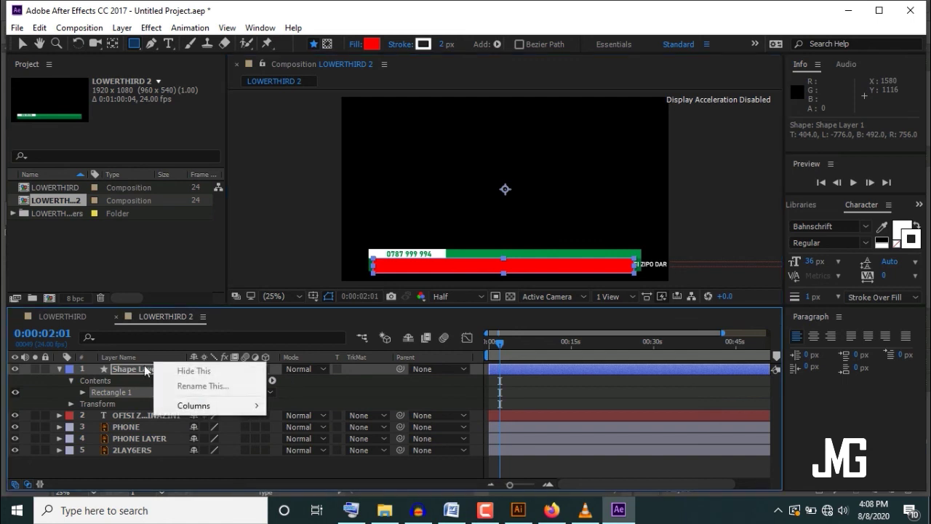
pyautogui.click(142, 366)
pyautogui.rightClick(141, 368)
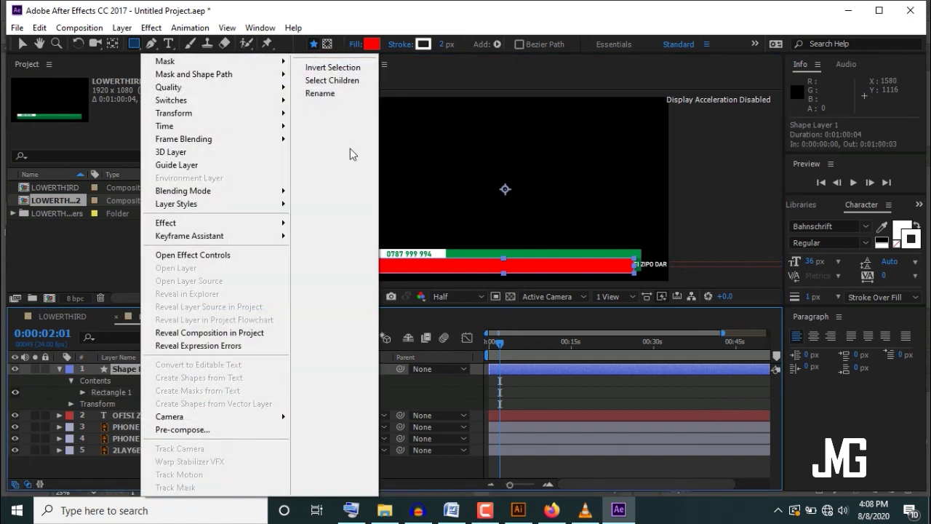
pyautogui.click(334, 95)
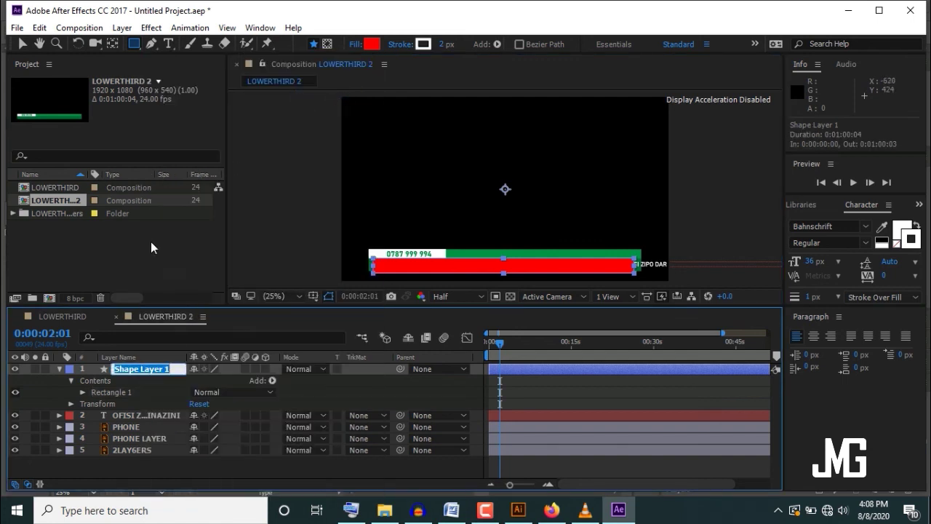
pyautogui.press('Return')
pyautogui.click(58, 370)
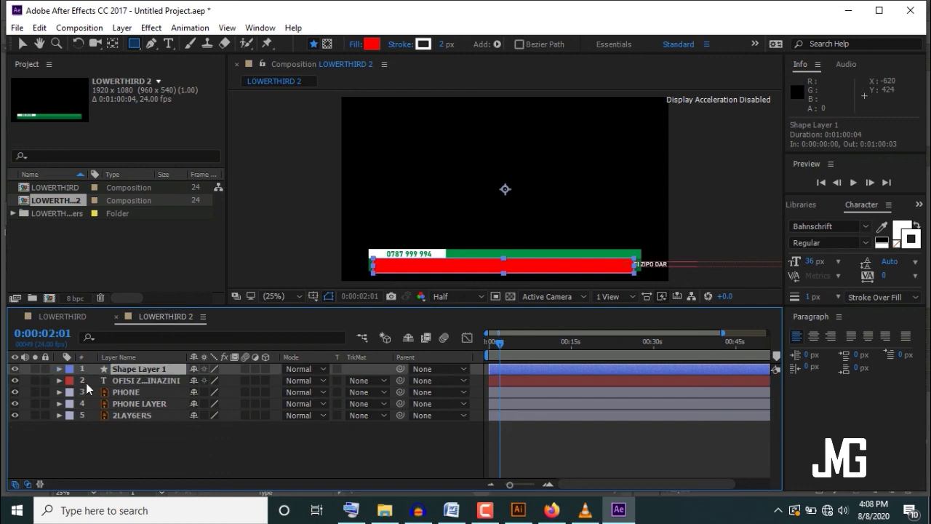
pyautogui.click(157, 379)
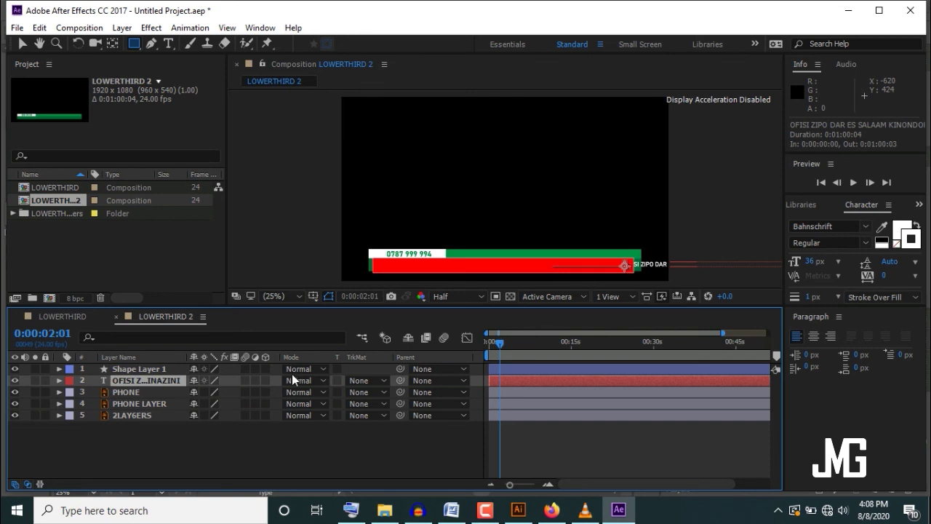
# Set the text layer's TrkMat to Alpha Matte 'Shape Layer 1' and preview from the start
pyautogui.click(373, 383)
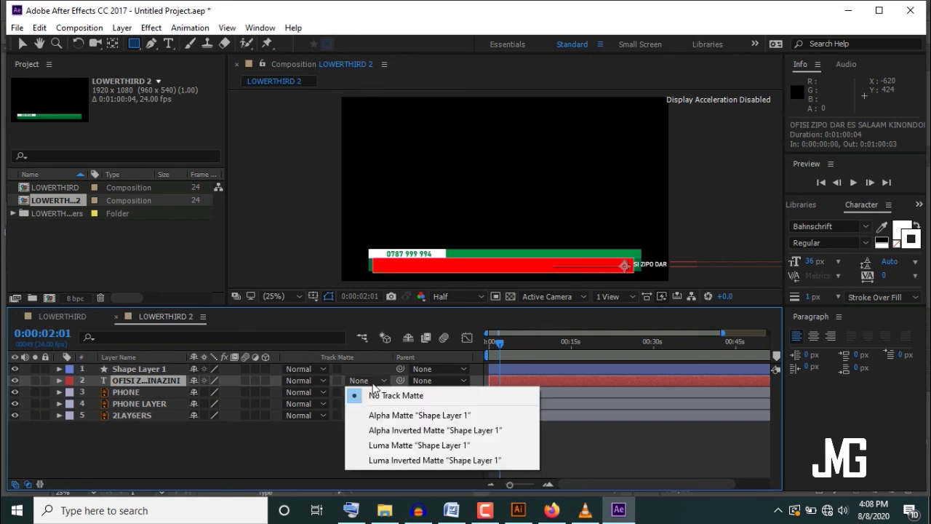
pyautogui.click(384, 416)
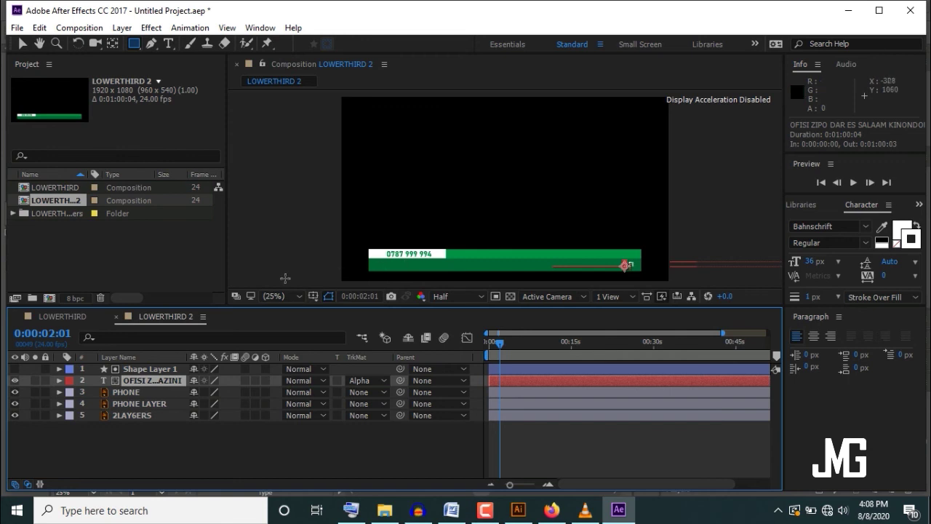
pyautogui.moveTo(501, 346); pyautogui.dragTo(477, 346)
pyautogui.press('space')
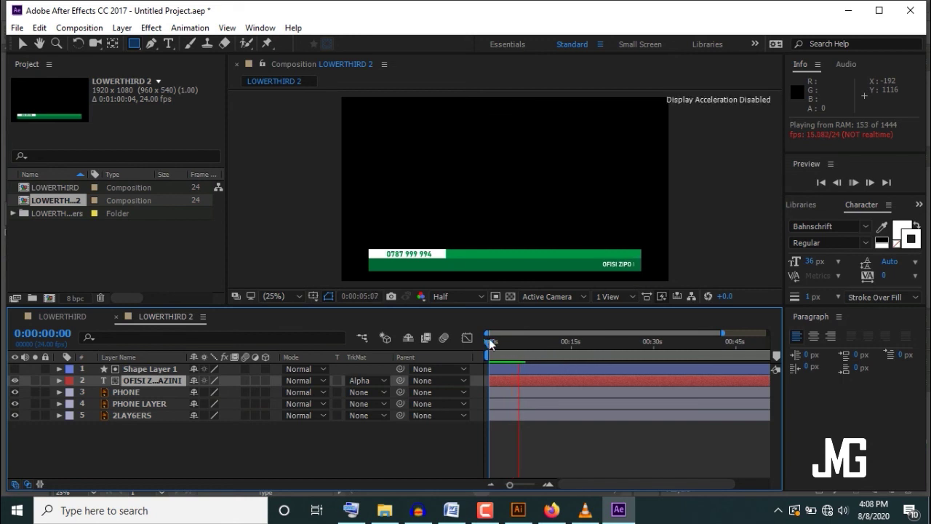
pyautogui.moveTo(490, 342); pyautogui.dragTo(614, 341)
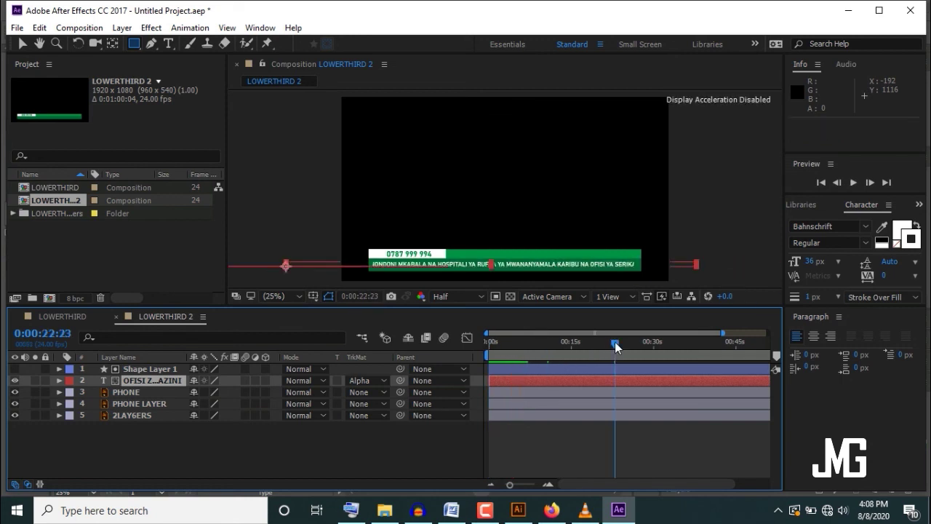
pyautogui.click(707, 346)
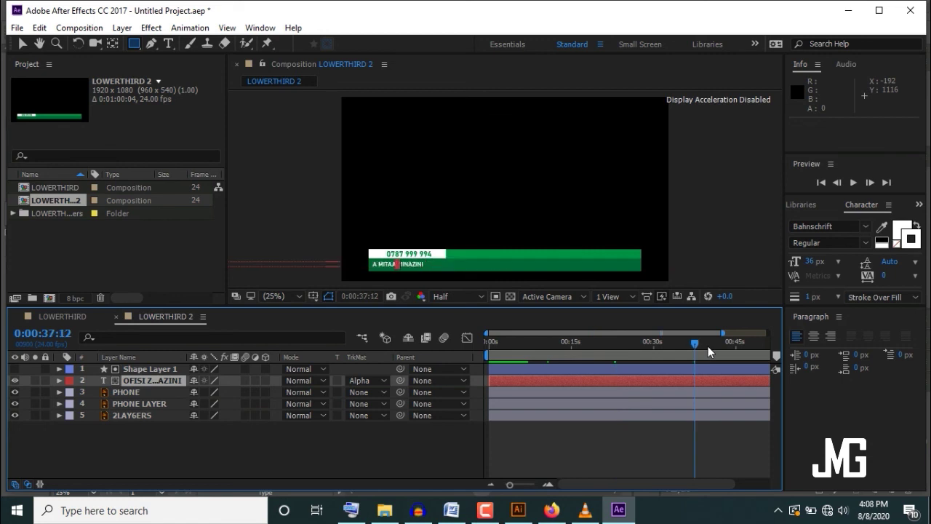
pyautogui.click(707, 346)
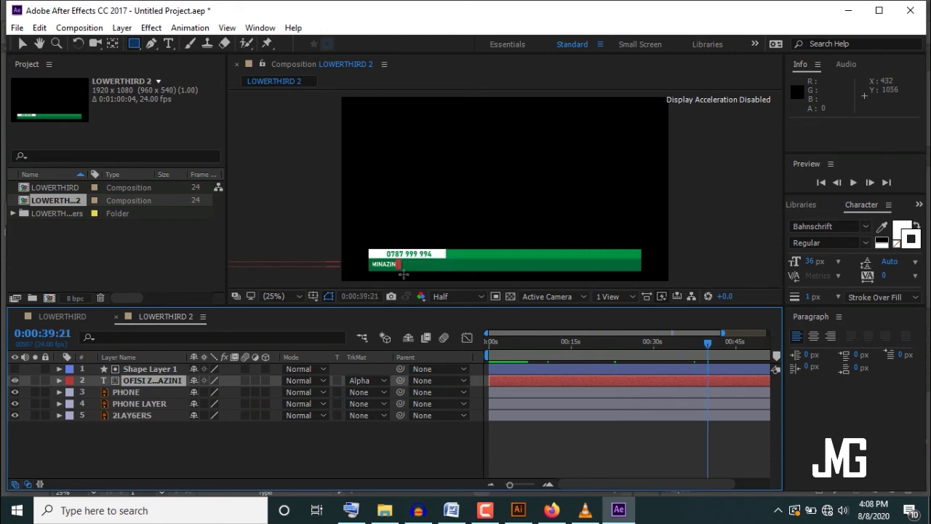
pyautogui.click(14, 369)
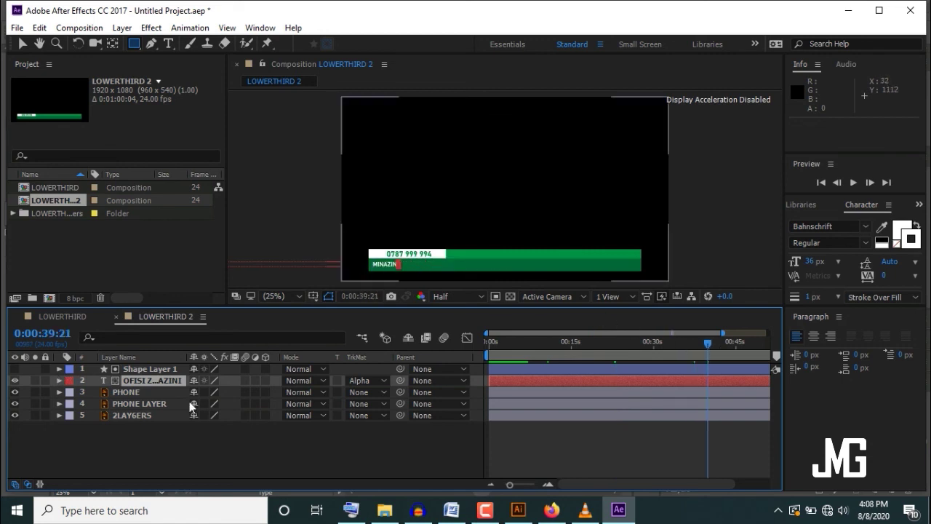
pyautogui.click(22, 41)
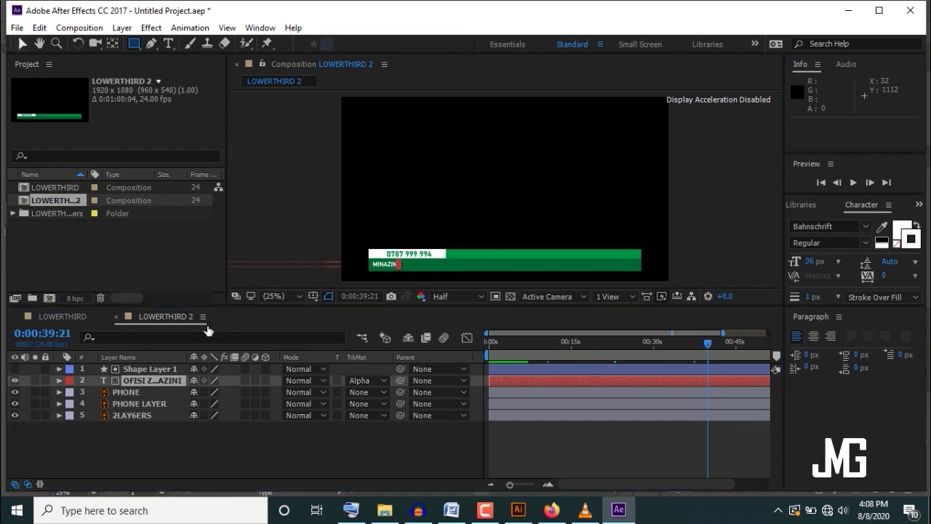
pyautogui.click(225, 448)
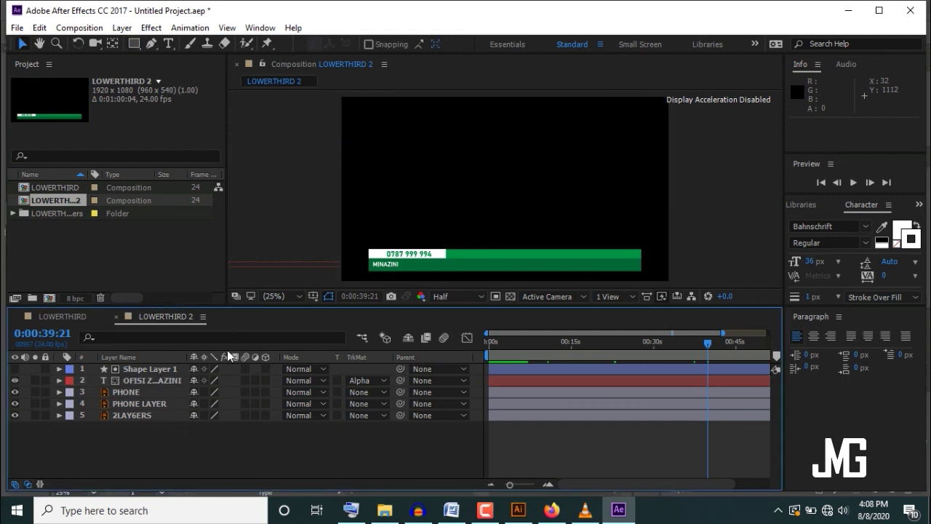
# Select all five layers and pre-compose them into a composition named LOWERTHIRD 1
pyautogui.hotkey('ctrl', 'a')
pyautogui.rightClick(149, 395)
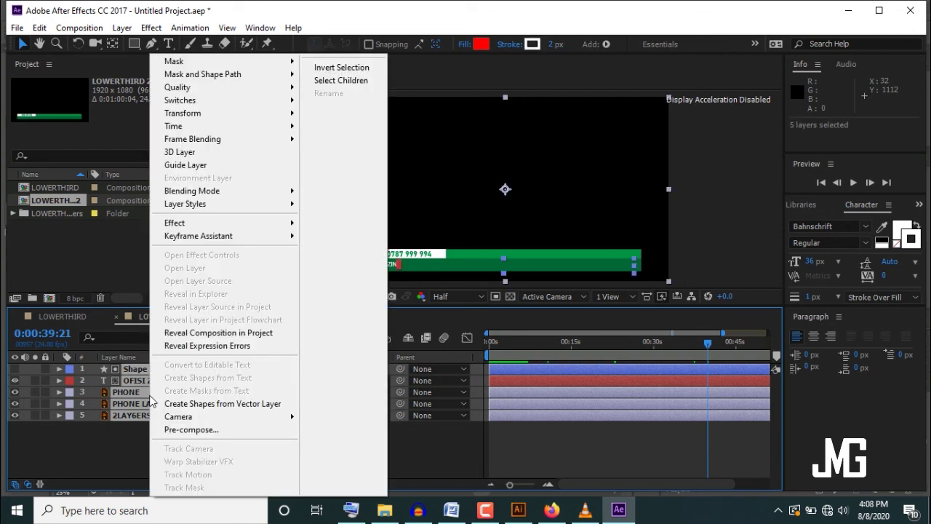
pyautogui.click(191, 429)
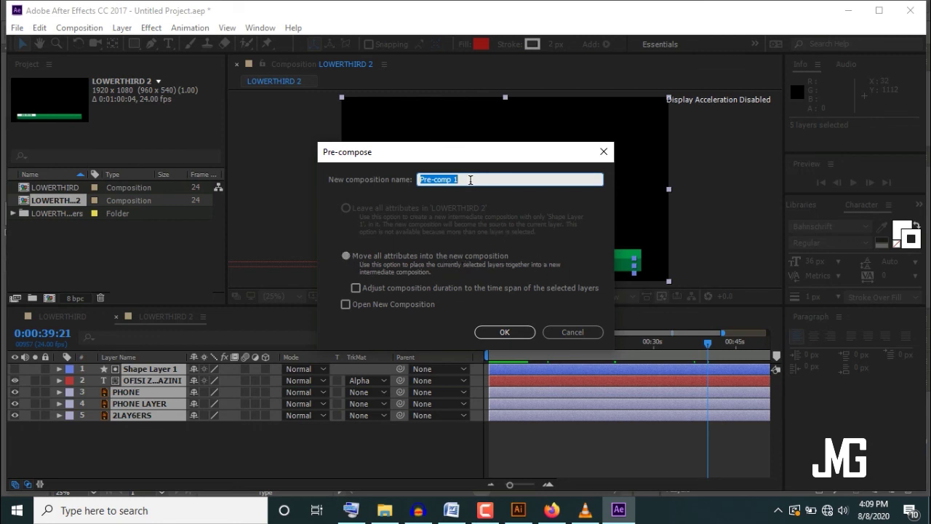
pyautogui.write('lo')
pyautogui.write('LOWE')
pyautogui.write('RTH')
pyautogui.write('RD')
pyautogui.click(505, 334)
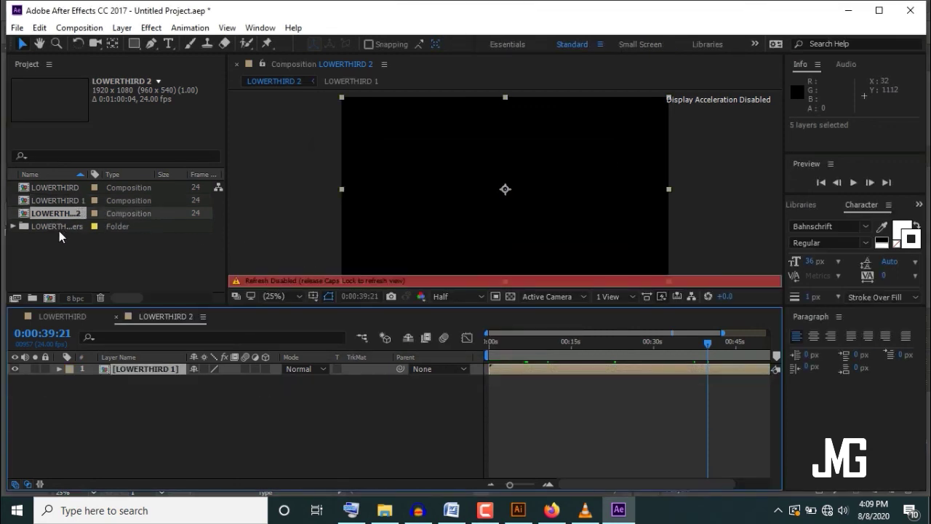
pyautogui.press('capslock')
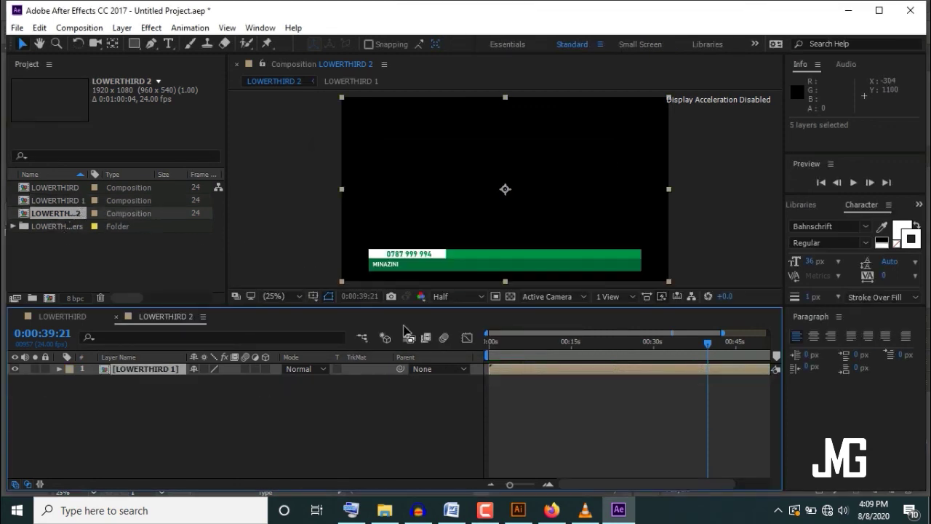
pyautogui.moveTo(717, 342)
pyautogui.mouseDown()
pyautogui.moveTo(485, 387)
pyautogui.moveTo(755, 388)
pyautogui.mouseUp()
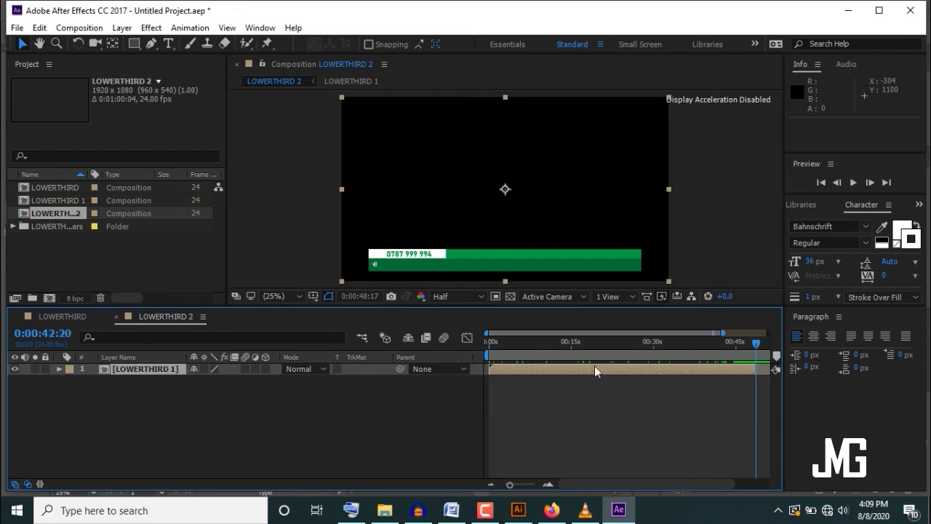
pyautogui.moveTo(764, 337); pyautogui.dragTo(482, 377)
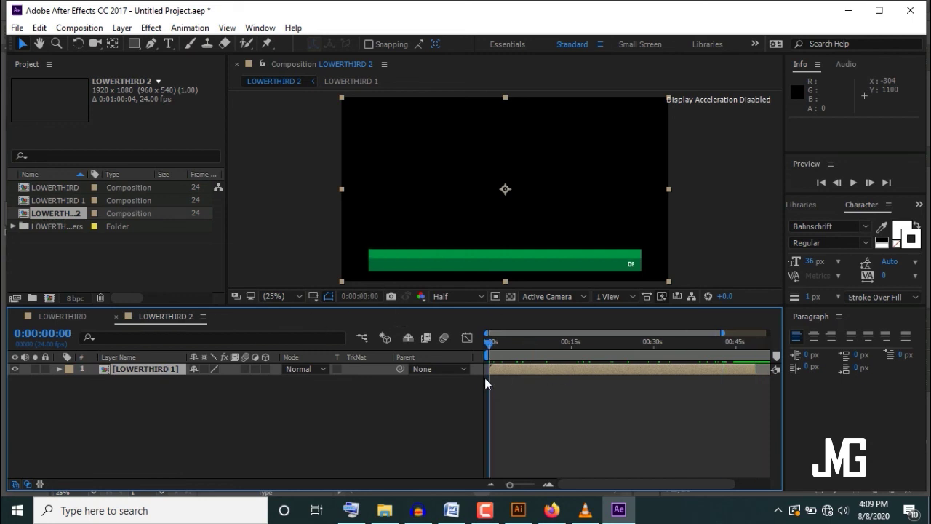
pyautogui.hotkey('ctrl', 's')
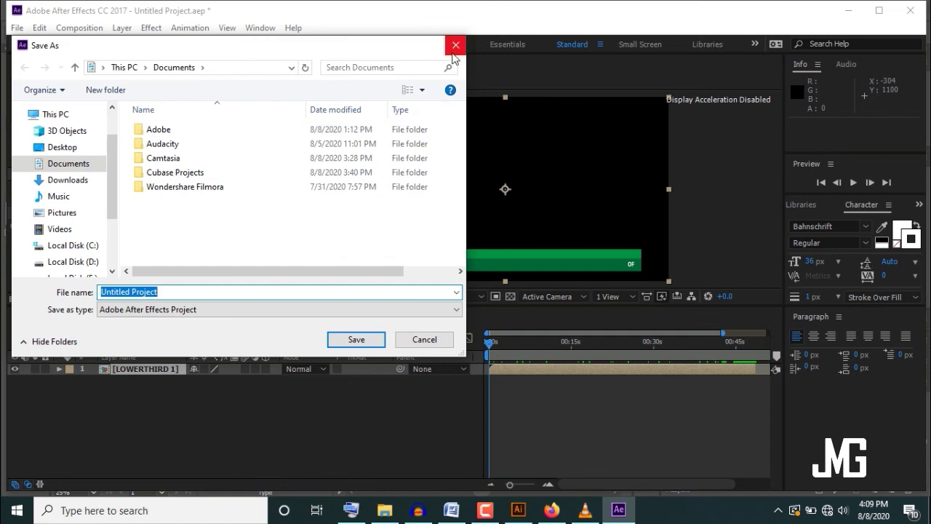
pyautogui.click(451, 43)
pyautogui.click(448, 381)
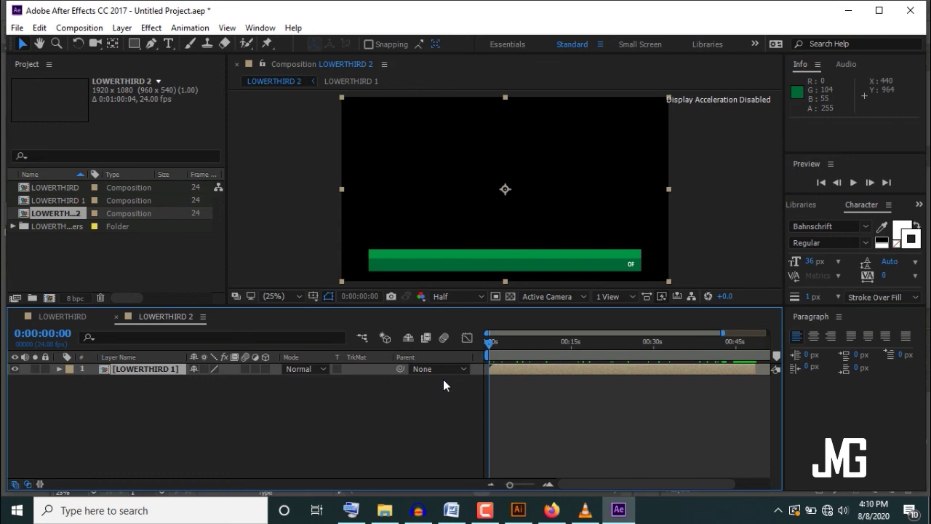
pyautogui.press('space')
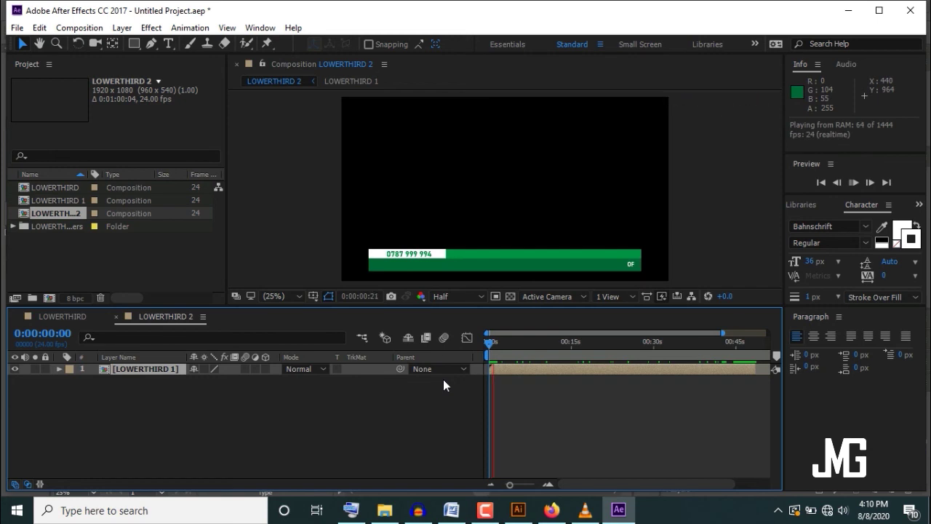